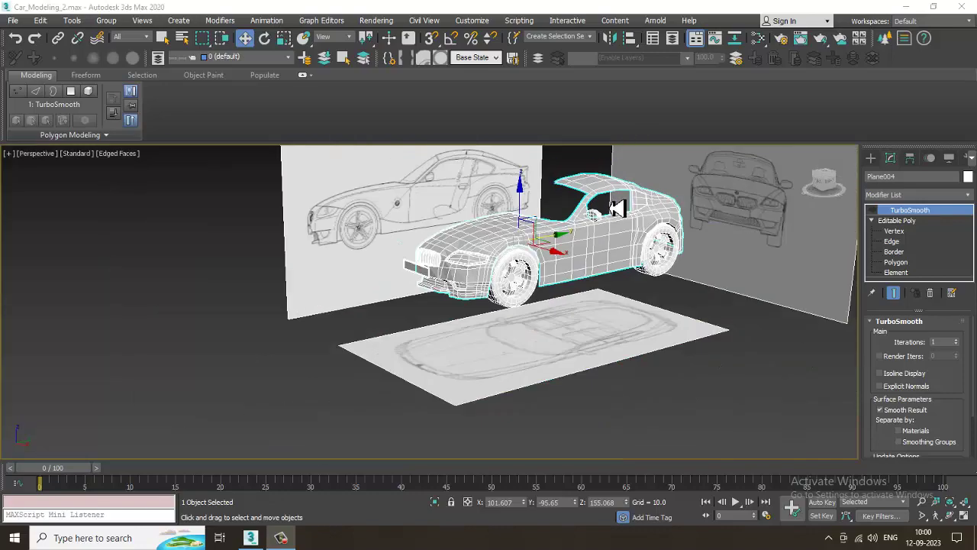
# Examine the car body from the front wheel area to the open side window, keeping the body selected.
pyautogui.scroll(-3, 615, 323)
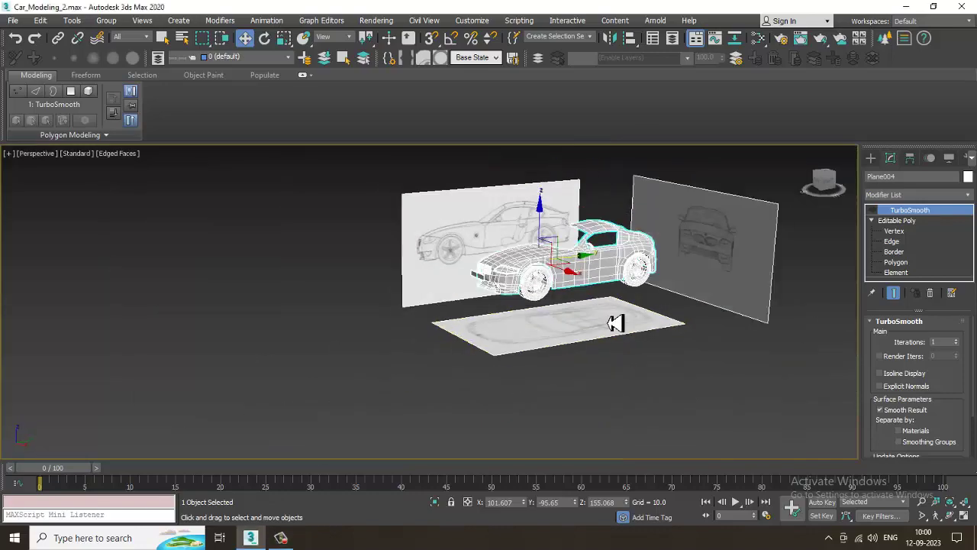
pyautogui.scroll(4, 617, 348)
pyautogui.keyDown('alt'); pyautogui.moveTo(617, 347); pyautogui.dragTo(780, 440, button='middle'); pyautogui.keyUp('alt')
pyautogui.click(780, 440)
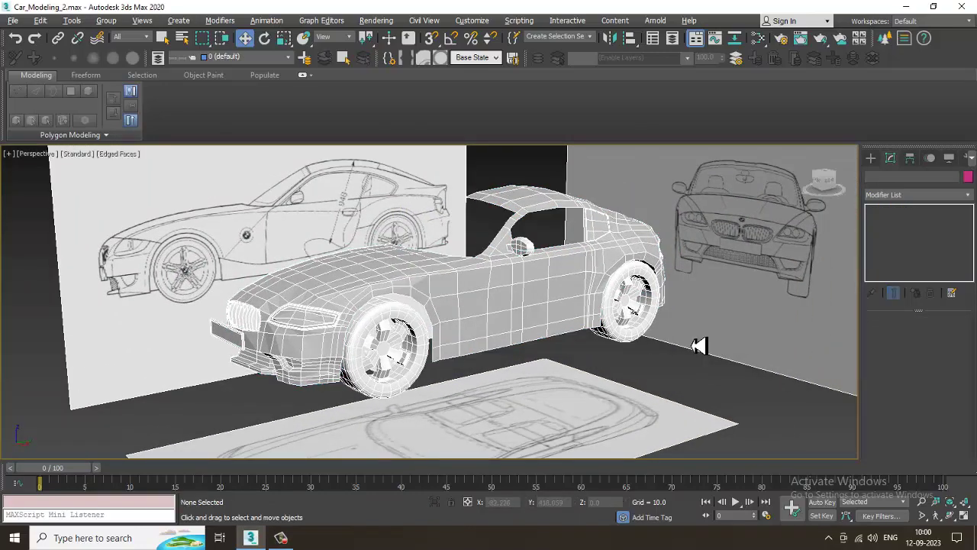
pyautogui.keyDown('alt'); pyautogui.moveTo(690, 344); pyautogui.dragTo(641, 372, button='middle'); pyautogui.keyUp('alt')
pyautogui.scroll(4, 642, 372)
pyautogui.click(532, 364)
pyautogui.keyDown('alt'); pyautogui.moveTo(532, 364); pyautogui.dragTo(554, 360, button='middle'); pyautogui.keyUp('alt')
pyautogui.scroll(-5, 557, 327)
pyautogui.scroll(3, 550, 359)
pyautogui.scroll(3, 370, 365)
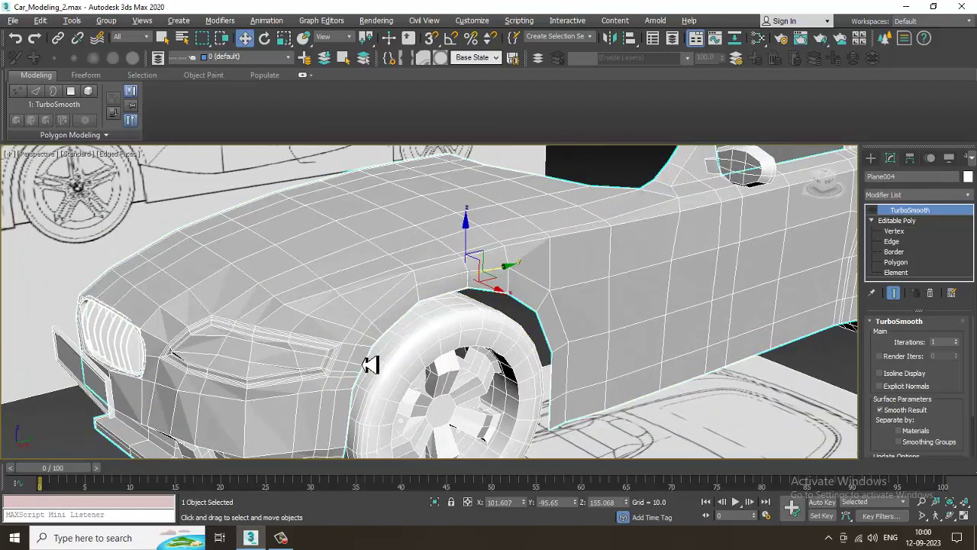
pyautogui.keyDown('alt'); pyautogui.moveTo(369, 365); pyautogui.dragTo(387, 283, button='middle'); pyautogui.keyUp('alt')
pyautogui.scroll(-3, 503, 300)
pyautogui.keyDown('alt'); pyautogui.moveTo(504, 301); pyautogui.dragTo(612, 360, button='middle'); pyautogui.keyUp('alt')
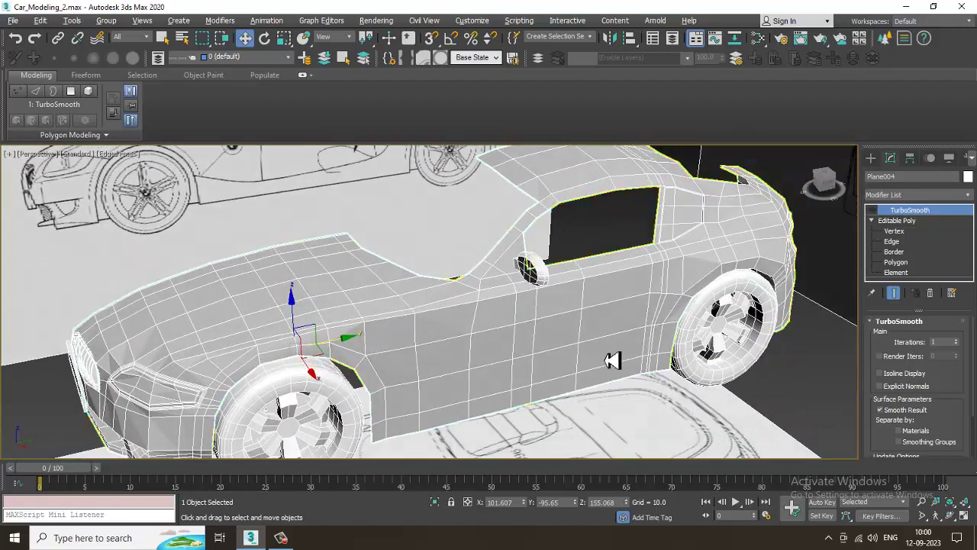
pyautogui.keyDown('alt'); pyautogui.moveTo(664, 298); pyautogui.dragTo(808, 308, button='middle'); pyautogui.keyUp('alt')
pyautogui.scroll(4, 626, 326)
pyautogui.click(891, 241)
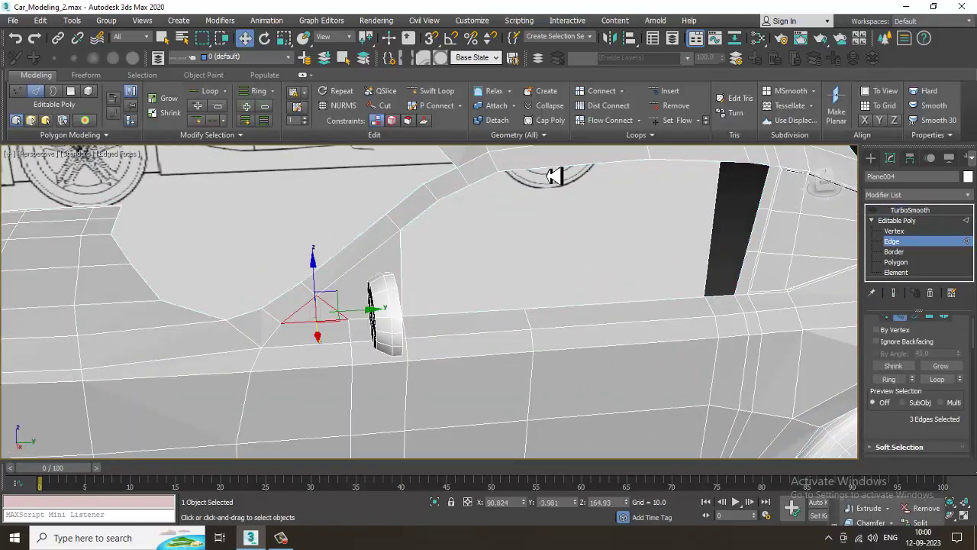
pyautogui.doubleClick(550, 169)
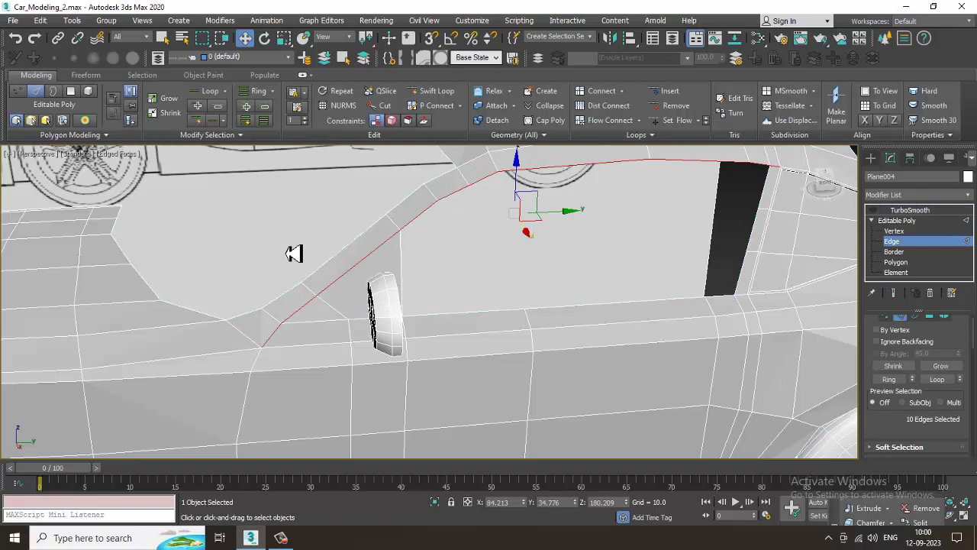
pyautogui.click(440, 219)
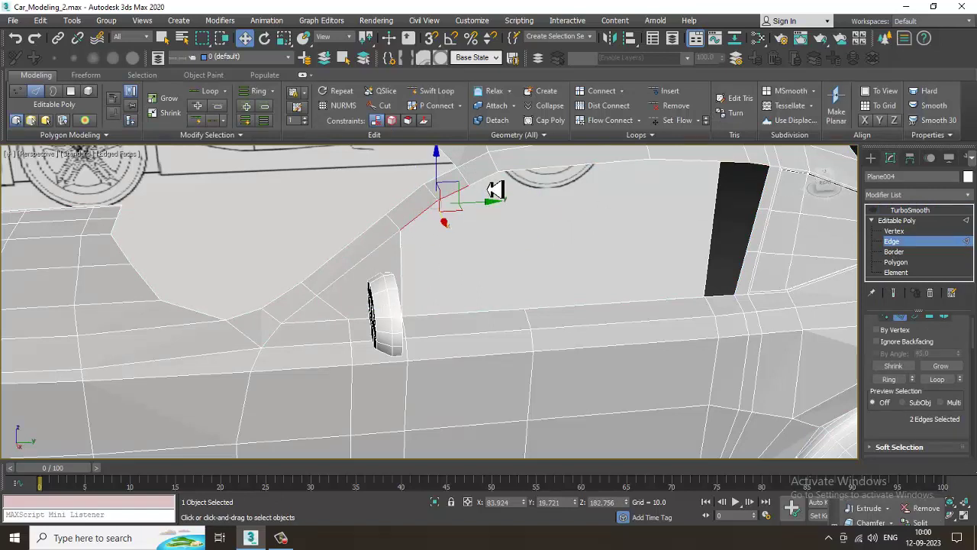
pyautogui.click(896, 263)
# Cap the open border of the side window on the car body to close it with a polygon.
pyautogui.click(897, 252)
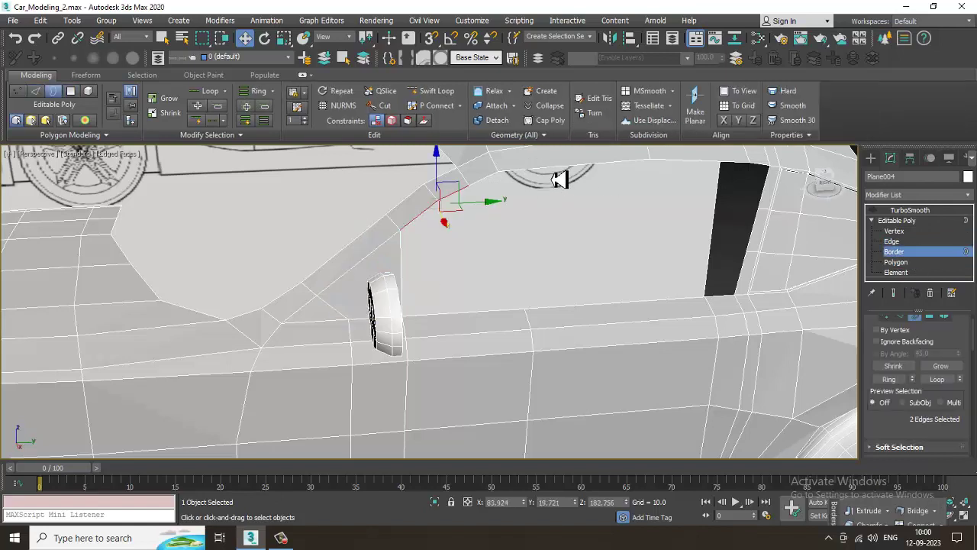
pyautogui.click(559, 176)
pyautogui.rightClick(560, 176)
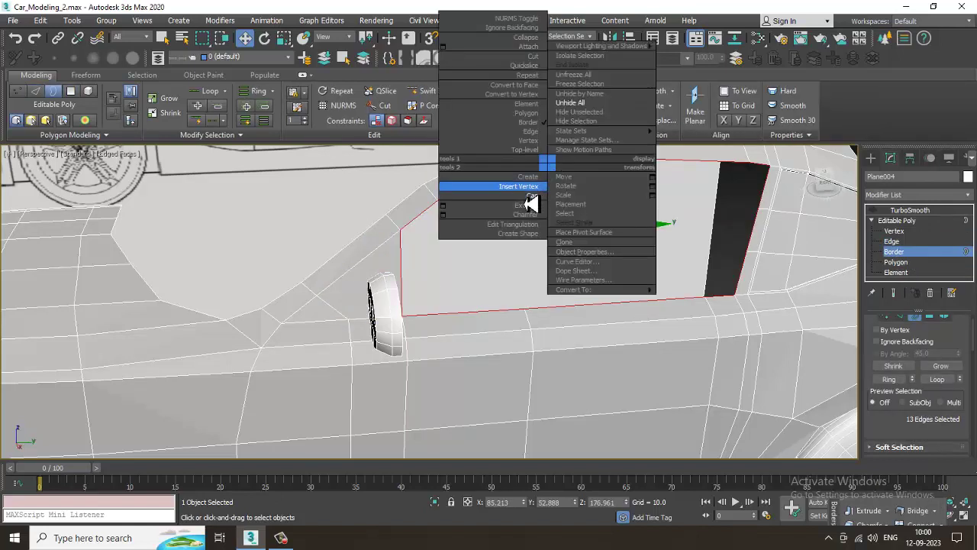
pyautogui.click(532, 203)
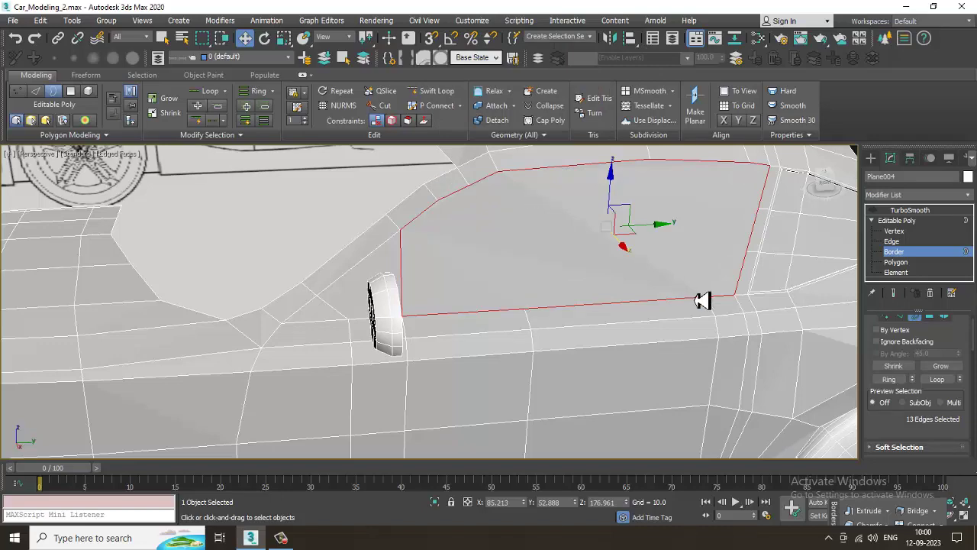
# Examine the capped side window in the perspective view and against the shaded front view's blueprint.
pyautogui.keyDown('alt'); pyautogui.moveTo(595, 271); pyautogui.dragTo(557, 279, button='middle'); pyautogui.keyUp('alt')
pyautogui.scroll(-3, 561, 280)
pyautogui.keyDown('alt'); pyautogui.moveTo(625, 189); pyautogui.dragTo(572, 236, button='middle'); pyautogui.keyUp('alt')
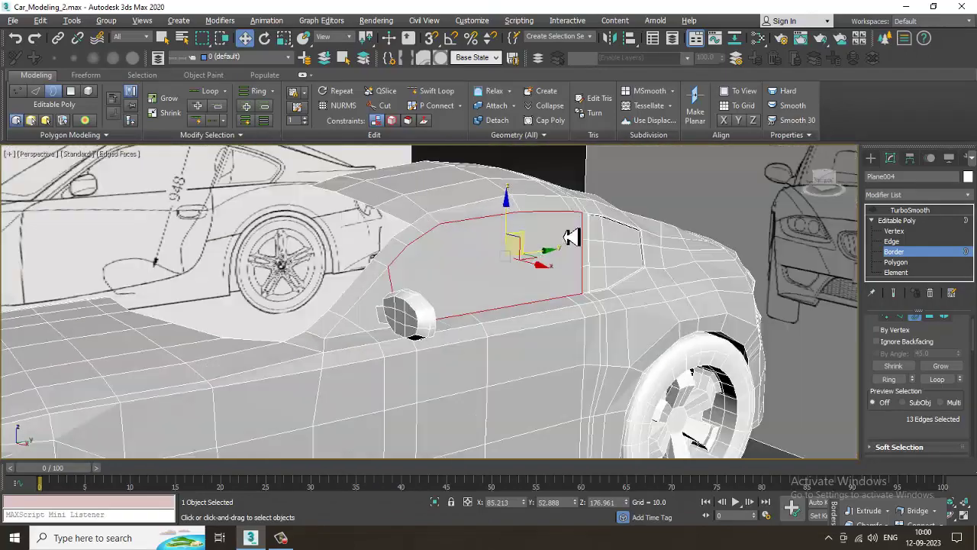
pyautogui.hotkey('alt', 'w')
pyautogui.moveTo(673, 229); pyautogui.dragTo(636, 235, button='middle')
pyautogui.hotkey('alt', 'w')
pyautogui.scroll(-8, 620, 236)
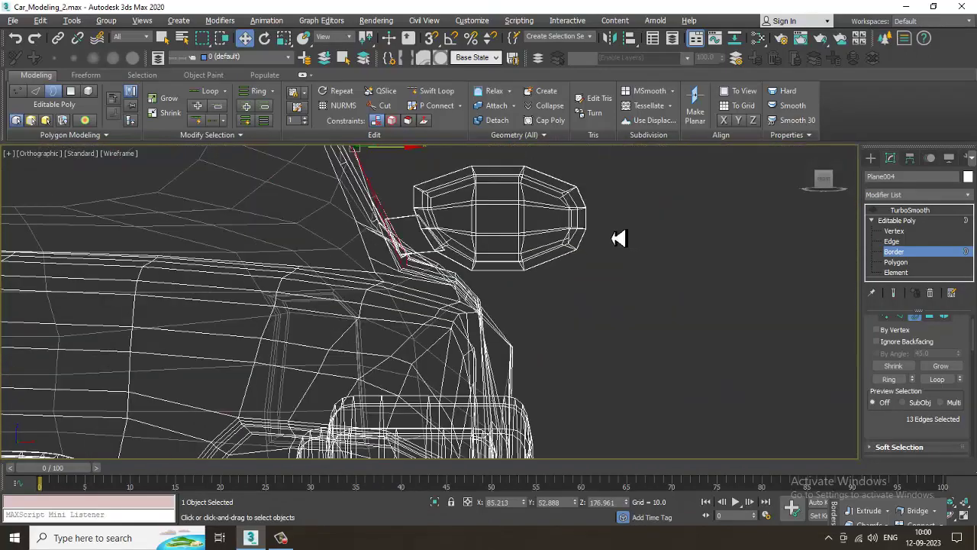
pyautogui.press('f')
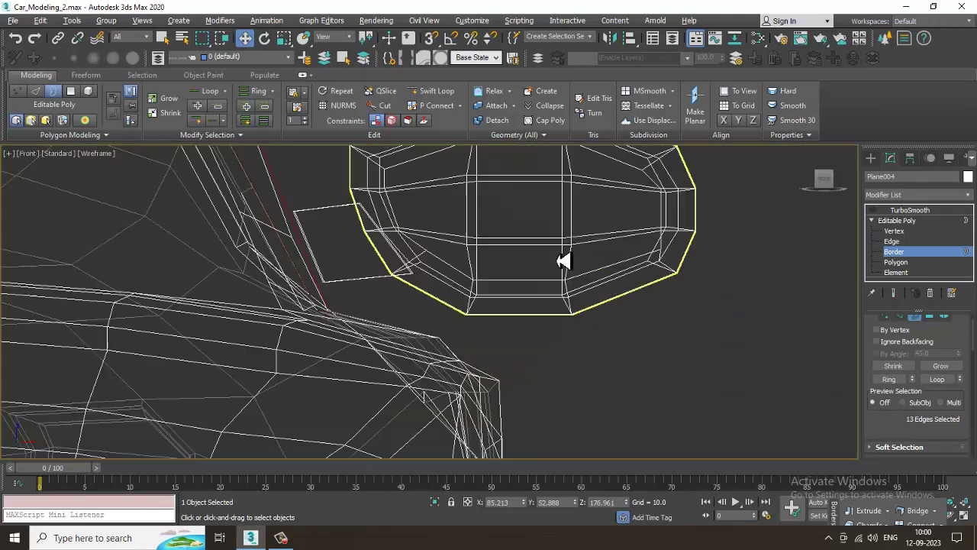
pyautogui.moveTo(590, 265); pyautogui.dragTo(517, 325, button='middle')
pyautogui.scroll(-4, 549, 335)
pyautogui.press('F3')
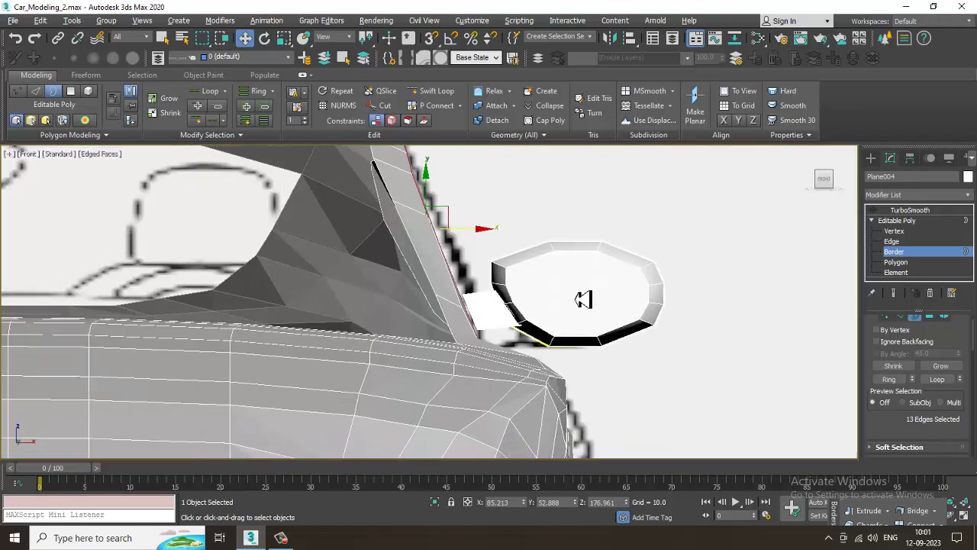
pyautogui.scroll(-5, 572, 283)
pyautogui.scroll(2, 571, 286)
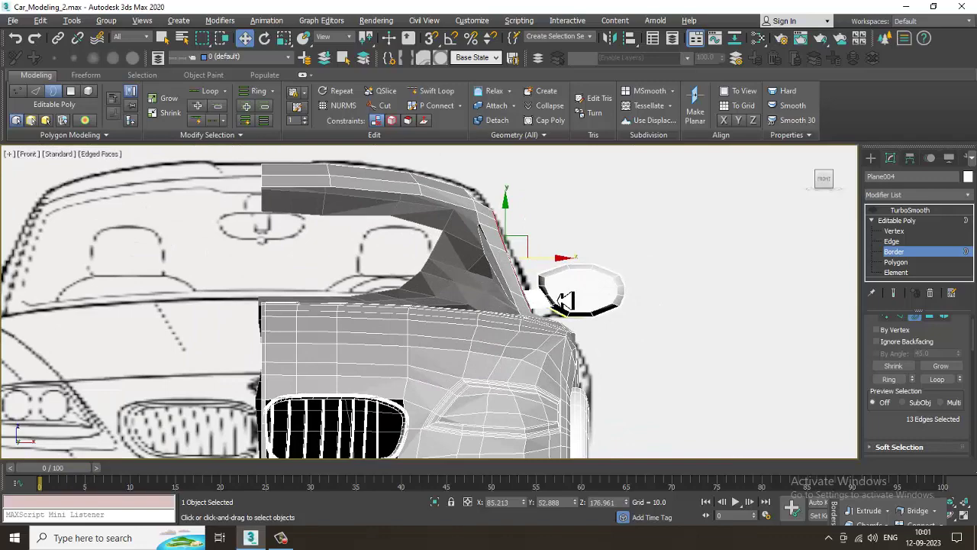
pyautogui.hotkey('alt', 'w')
pyautogui.hotkey('alt', 'w')
pyautogui.moveTo(708, 370); pyautogui.dragTo(348, 240, button='middle')
# Cut an edge from the upper window-frame vertex behind the mirror down through the window cap and door to the sill.
pyautogui.rightClick(375, 236)
pyautogui.click(359, 119)
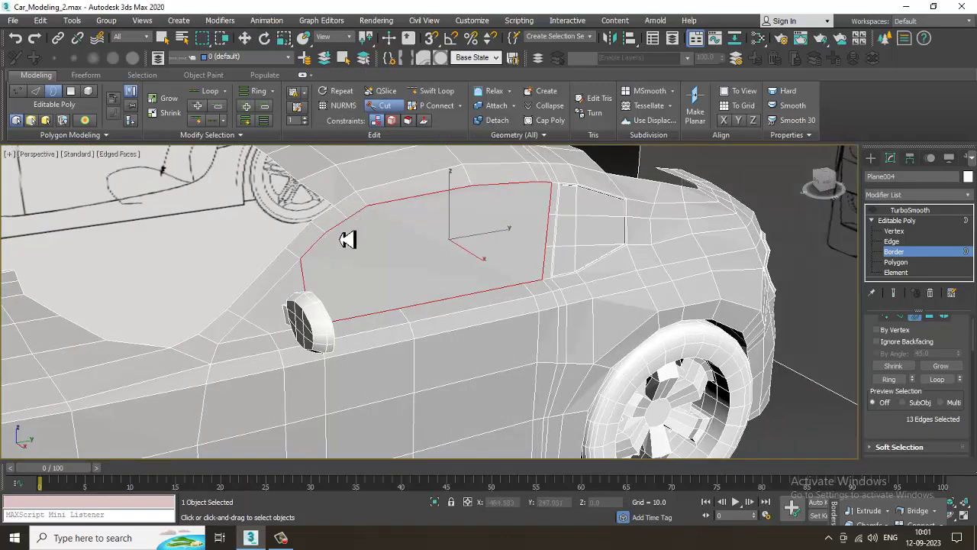
pyautogui.click(333, 238)
pyautogui.keyDown('alt'); pyautogui.moveTo(349, 331); pyautogui.dragTo(348, 306, button='middle'); pyautogui.keyUp('alt')
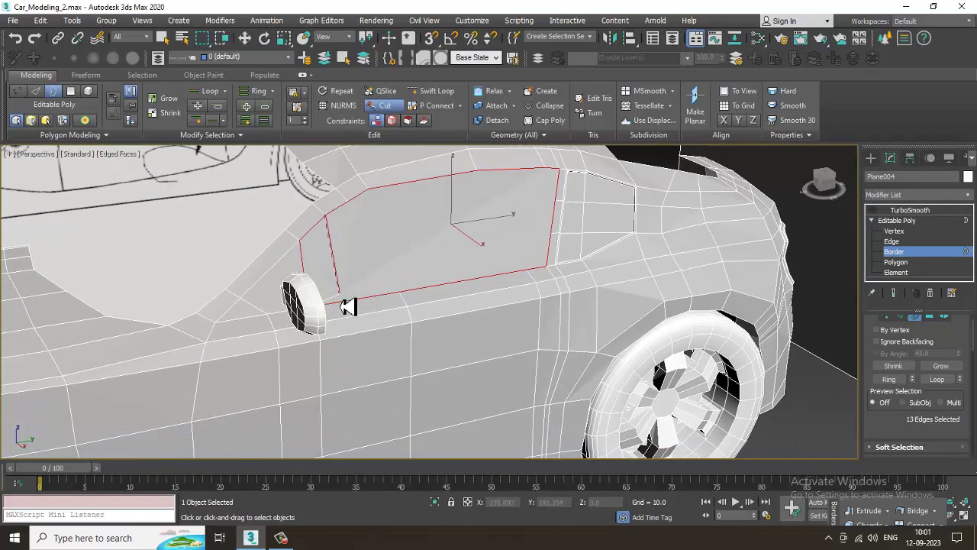
pyautogui.scroll(-5, 345, 314)
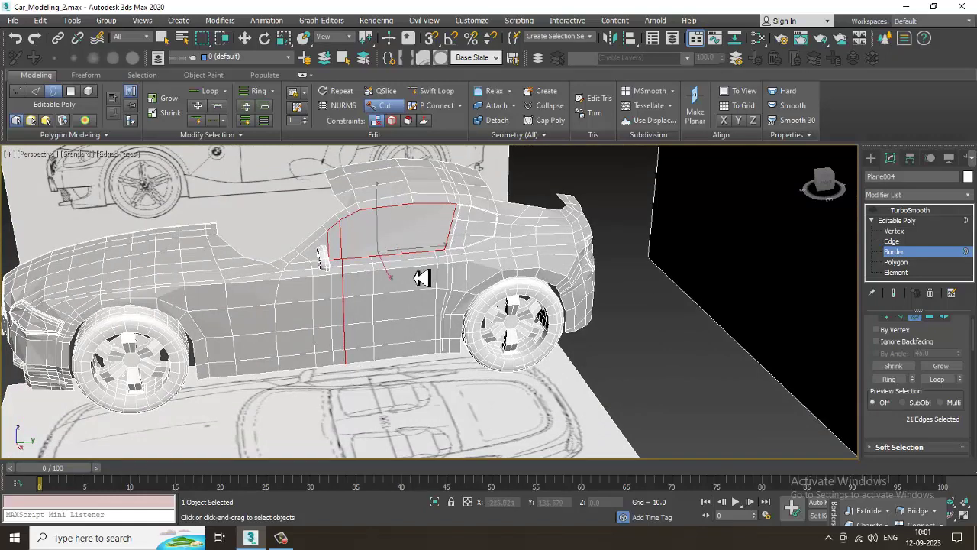
pyautogui.scroll(5, 391, 262)
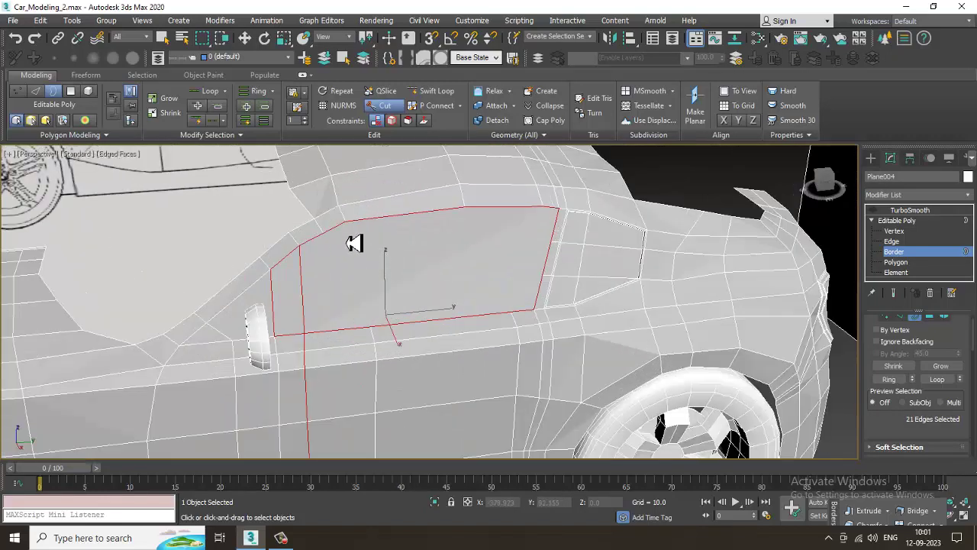
# Cut an edge across the window cap from the front corner of the roofline to the window's lower edge.
pyautogui.click(348, 222)
pyautogui.click(376, 336)
pyautogui.rightClick(378, 335)
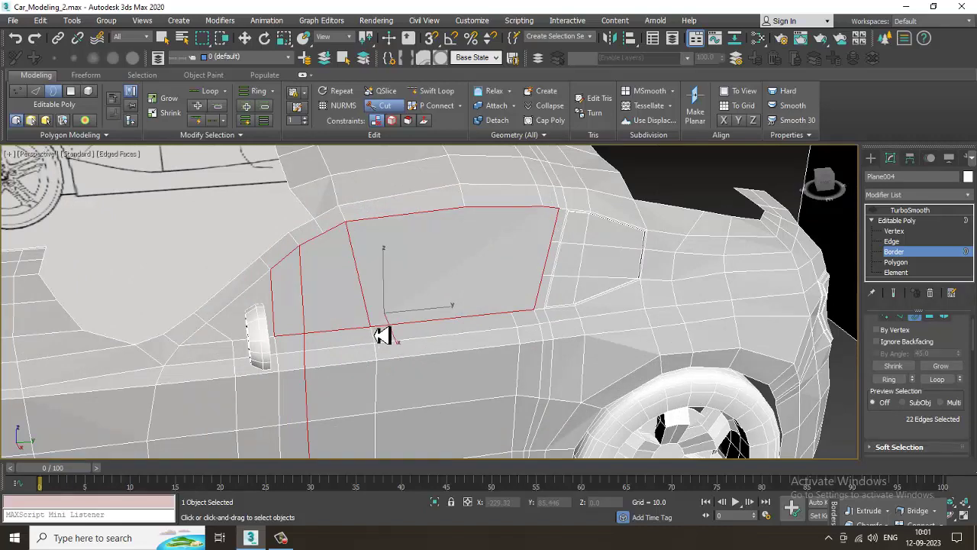
# Cut an edge from the window's upper middle vertex down through the cap and rear door area to the sill.
pyautogui.keyDown('alt'); pyautogui.moveTo(485, 339); pyautogui.dragTo(478, 334, button='middle'); pyautogui.keyUp('alt')
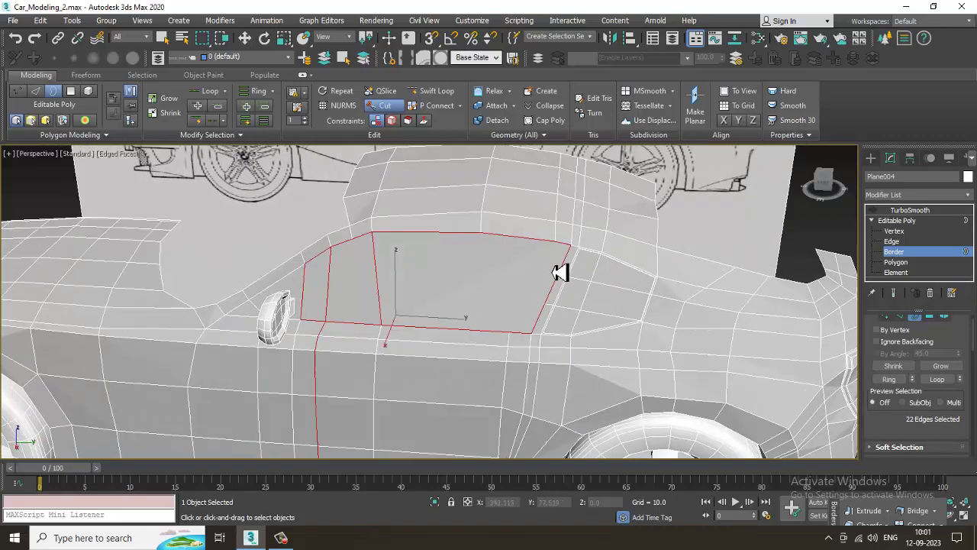
pyautogui.keyDown('alt'); pyautogui.moveTo(566, 255); pyautogui.dragTo(587, 131, button='middle'); pyautogui.keyUp('alt')
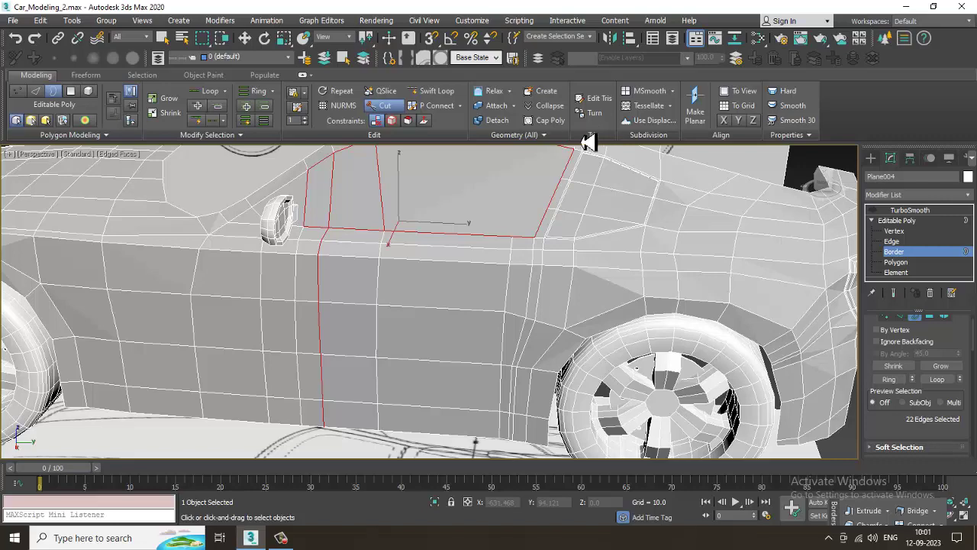
pyautogui.keyDown('alt'); pyautogui.moveTo(503, 237); pyautogui.dragTo(448, 219, button='middle'); pyautogui.keyUp('alt')
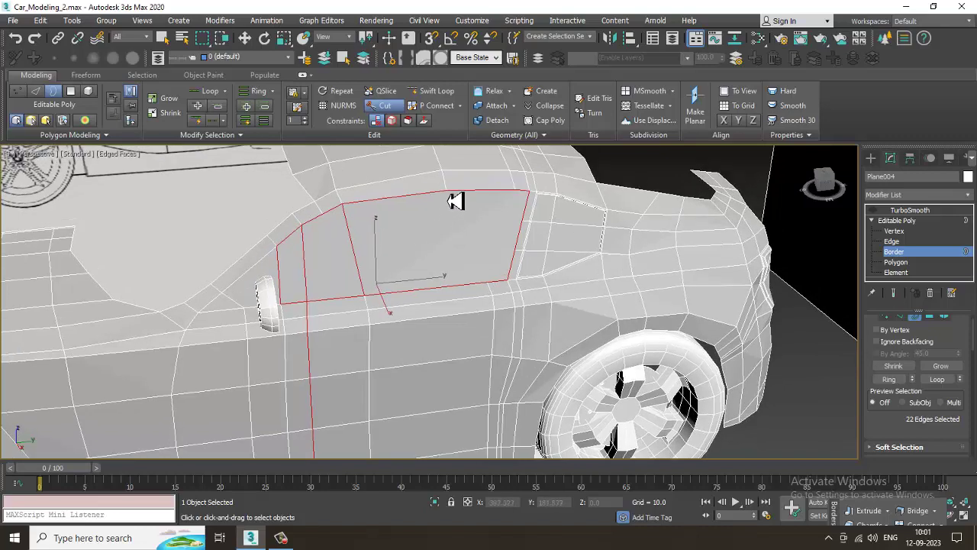
pyautogui.click(449, 192)
pyautogui.click(456, 374)
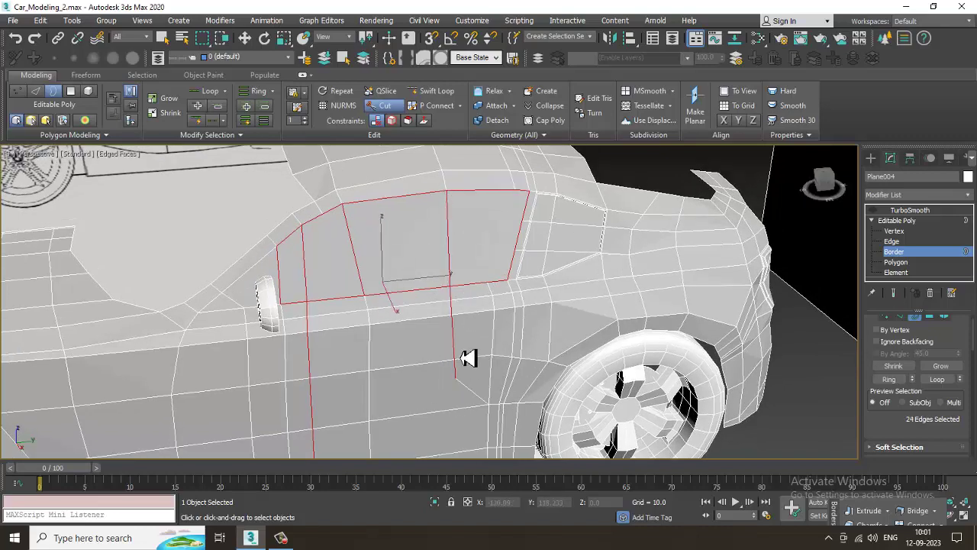
pyautogui.moveTo(461, 358); pyautogui.dragTo(460, 342, button='middle')
pyautogui.moveTo(461, 438); pyautogui.dragTo(461, 307, button='middle')
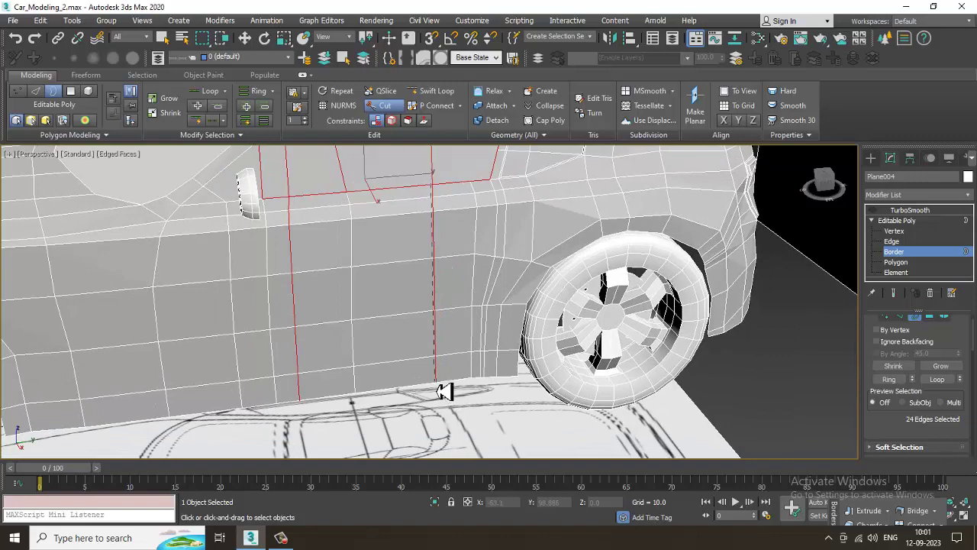
pyautogui.scroll(-3, 445, 392)
# Cut a slanted edge across the window cap just ahead of its rear border, from top to lower edge.
pyautogui.keyDown('alt'); pyautogui.moveTo(451, 353); pyautogui.dragTo(461, 247, button='middle'); pyautogui.keyUp('alt')
pyautogui.scroll(5, 460, 247)
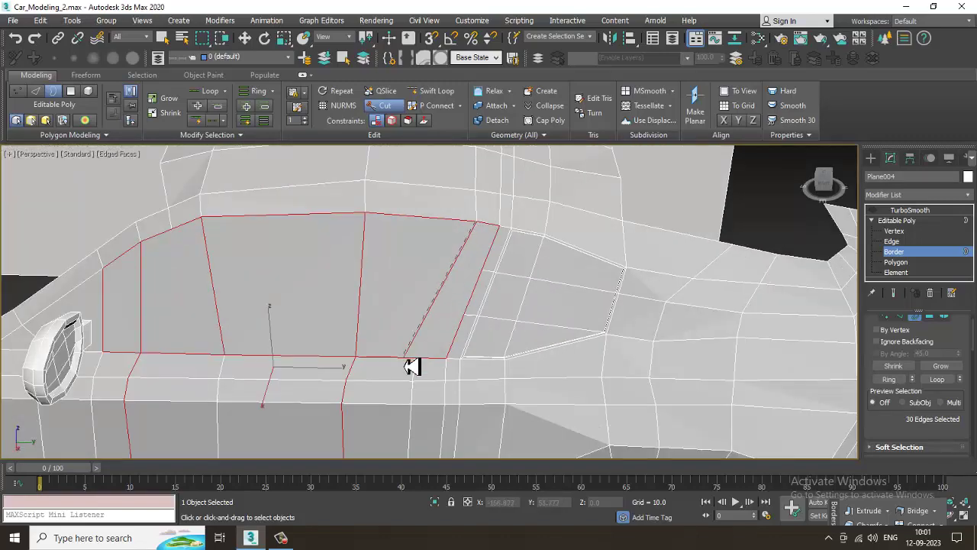
pyautogui.click(427, 364)
pyautogui.scroll(-2, 455, 306)
pyautogui.keyDown('alt'); pyautogui.moveTo(456, 306); pyautogui.dragTo(473, 293, button='middle'); pyautogui.keyUp('alt')
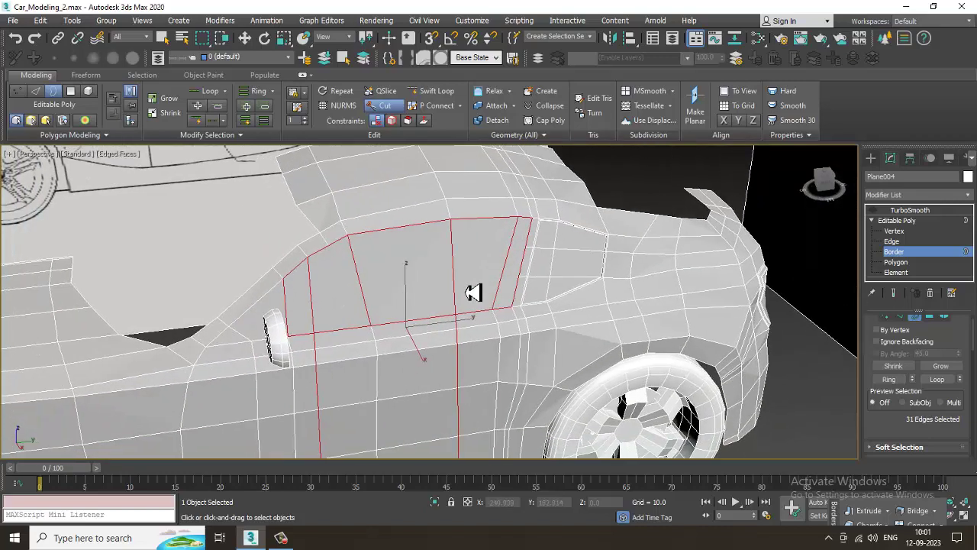
# Cut another edge between the two front window cuts down through the door to the sill, ending the Cut and clearing the selection.
pyautogui.scroll(3, 351, 299)
pyautogui.keyDown('alt'); pyautogui.moveTo(348, 285); pyautogui.dragTo(332, 238, button='middle'); pyautogui.keyUp('alt')
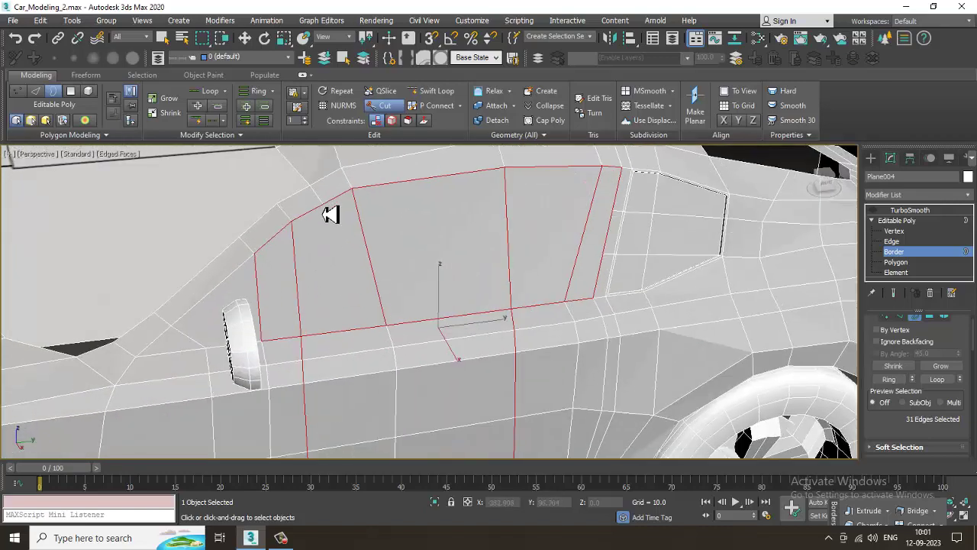
pyautogui.click(330, 215)
pyautogui.moveTo(338, 402); pyautogui.dragTo(357, 296, button='middle')
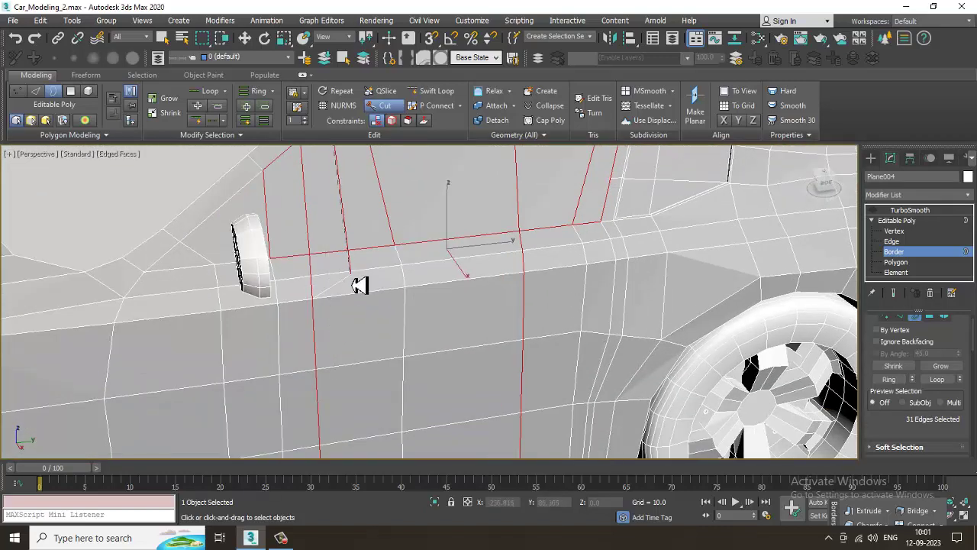
pyautogui.click(351, 294)
pyautogui.scroll(-3, 355, 321)
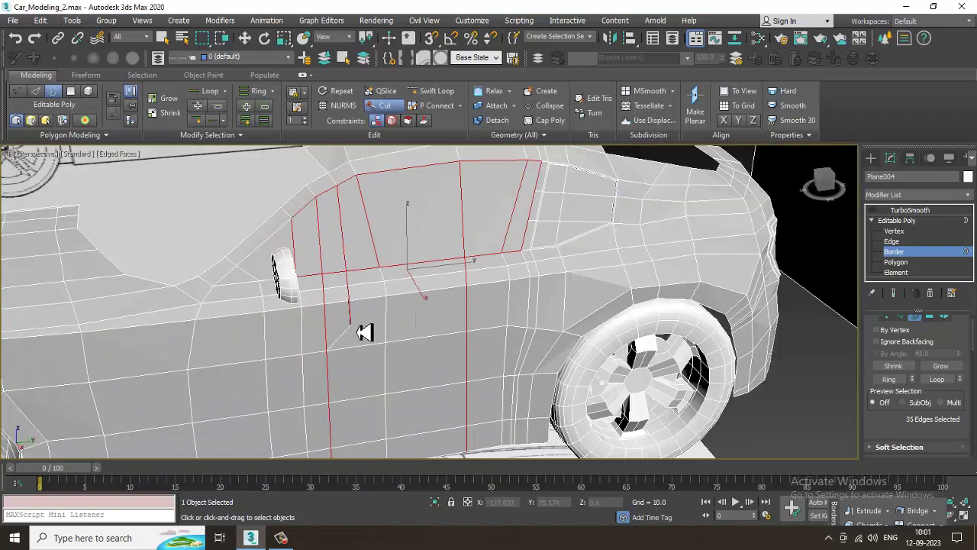
pyautogui.moveTo(356, 321); pyautogui.dragTo(357, 264, button='middle')
pyautogui.click(359, 403)
pyautogui.scroll(-6, 478, 384)
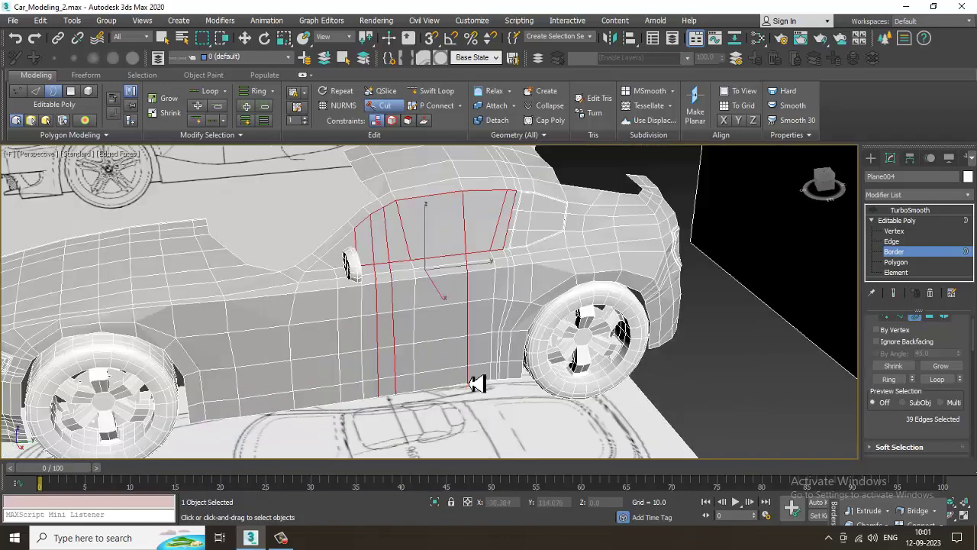
pyautogui.keyDown('alt'); pyautogui.moveTo(478, 384); pyautogui.dragTo(701, 395, button='middle'); pyautogui.keyUp('alt')
pyautogui.rightClick(495, 373)
pyautogui.click(630, 356)
# Preview the car body with NURMS smoothing, switch the smoothing off, and check the window's new edges.
pyautogui.scroll(5, 527, 316)
pyautogui.keyDown('alt'); pyautogui.moveTo(528, 316); pyautogui.dragTo(494, 326, button='middle'); pyautogui.keyUp('alt')
pyautogui.scroll(-3, 506, 318)
pyautogui.rightClick(456, 295)
pyautogui.click(432, 160)
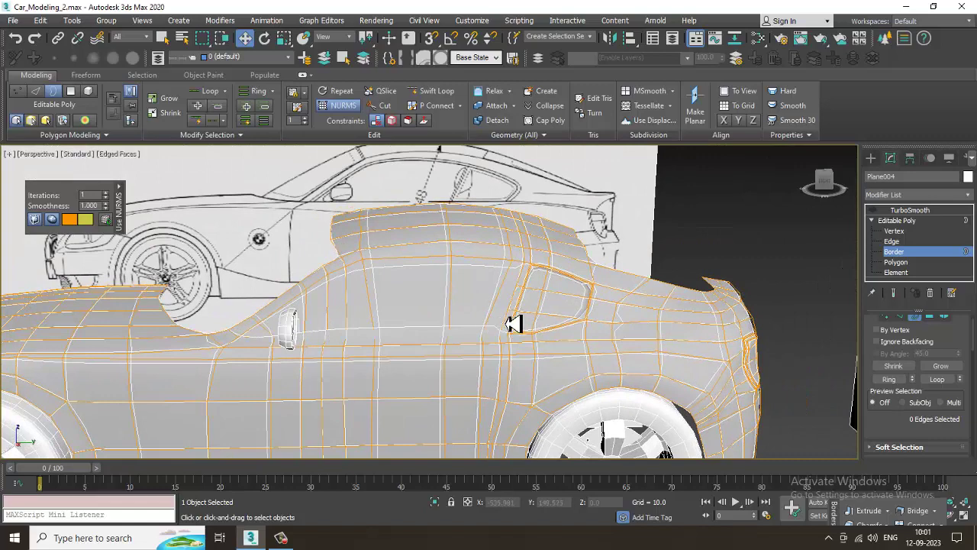
pyautogui.rightClick(495, 306)
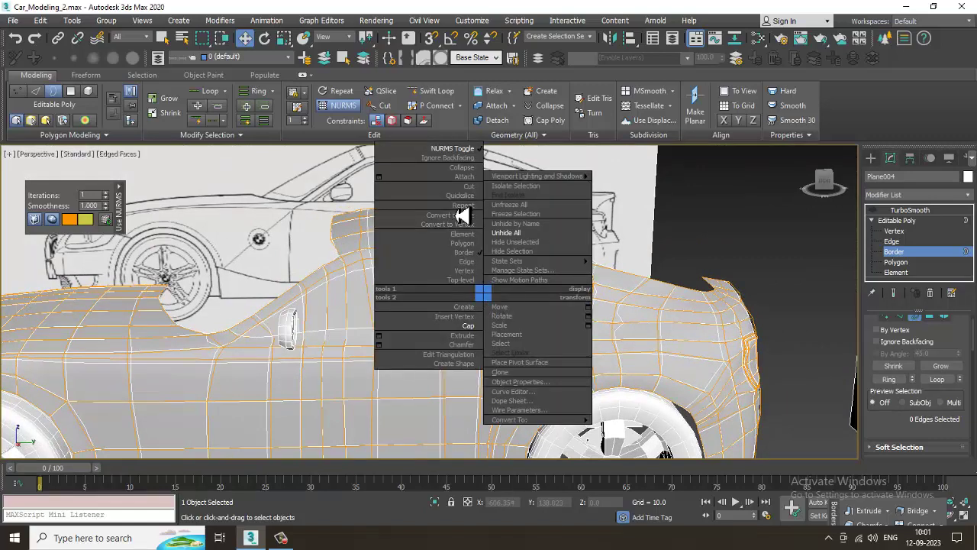
pyautogui.click(474, 158)
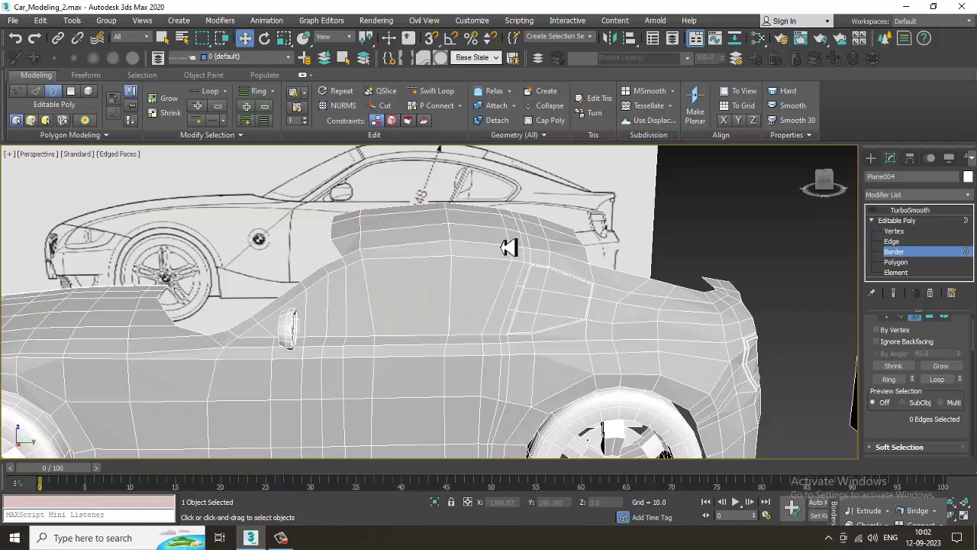
pyautogui.keyDown('alt'); pyautogui.moveTo(560, 356); pyautogui.dragTo(578, 293, button='middle'); pyautogui.keyUp('alt')
pyautogui.scroll(2, 481, 314)
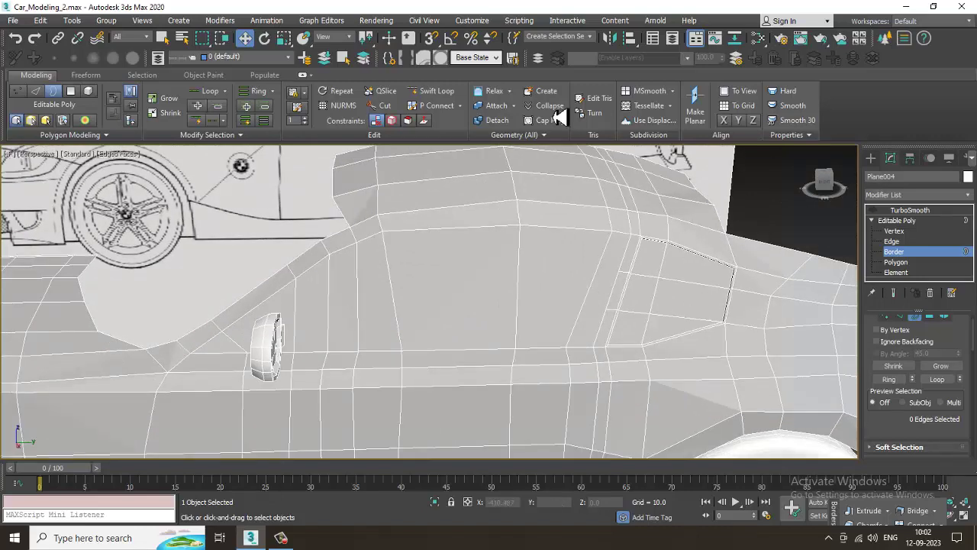
# Cut a lower horizontal edge from the pillar behind the side window across the window cap to the windshield pillar.
pyautogui.rightClick(618, 267)
pyautogui.click(602, 159)
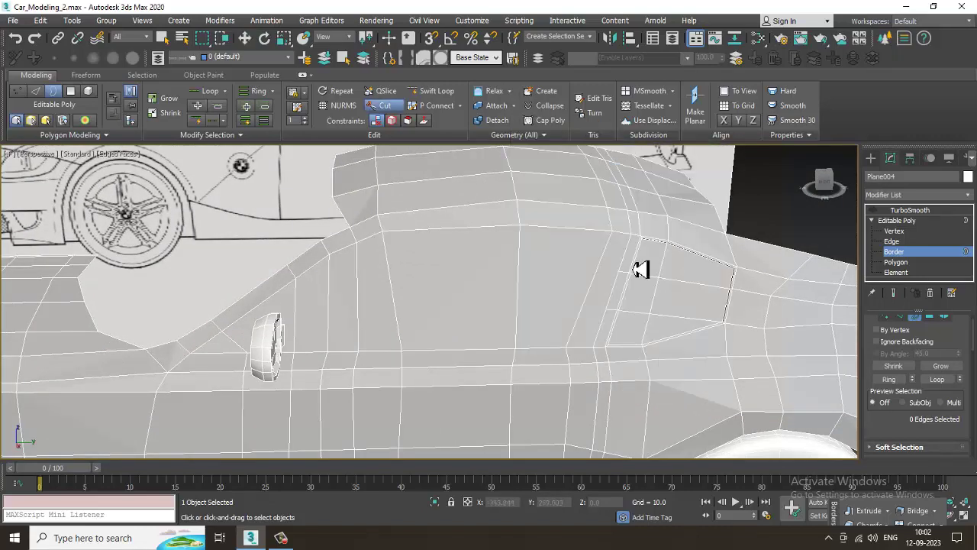
pyautogui.click(605, 310)
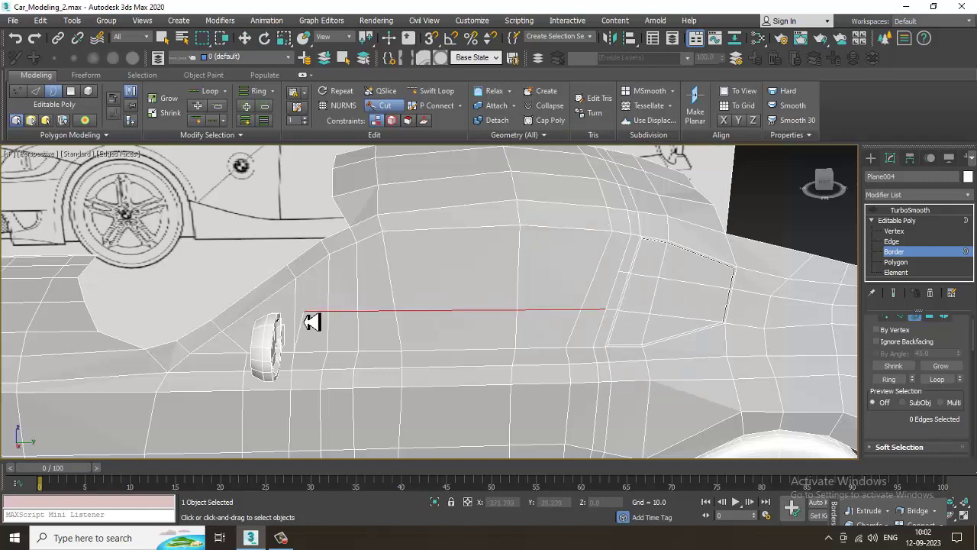
pyautogui.click(249, 328)
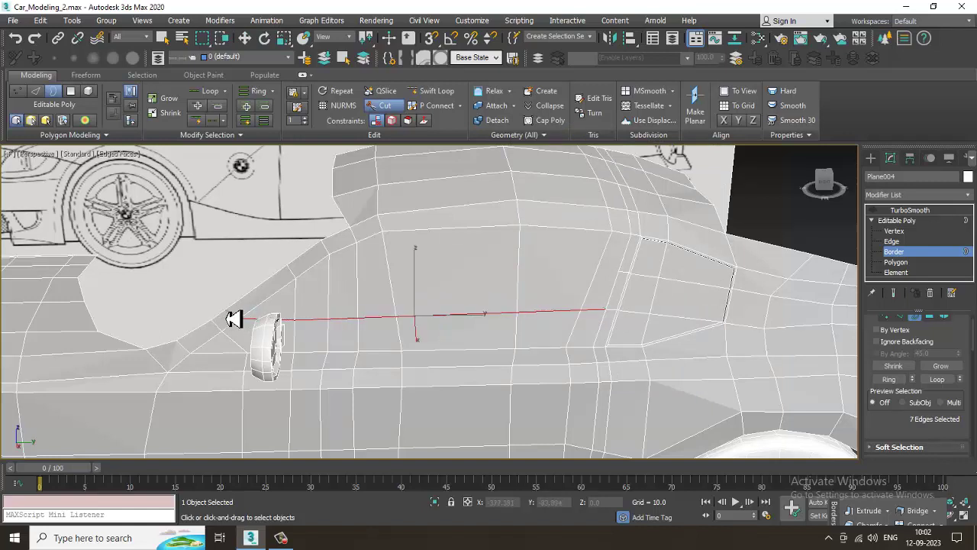
pyautogui.keyDown('alt'); pyautogui.moveTo(606, 323); pyautogui.dragTo(539, 284, button='middle'); pyautogui.keyUp('alt')
pyautogui.press('w')
pyautogui.scroll(3, 544, 287)
# Cut an upper horizontal edge from the rear pillar vertex across the window cap to its sloped front border.
pyautogui.rightClick(607, 248)
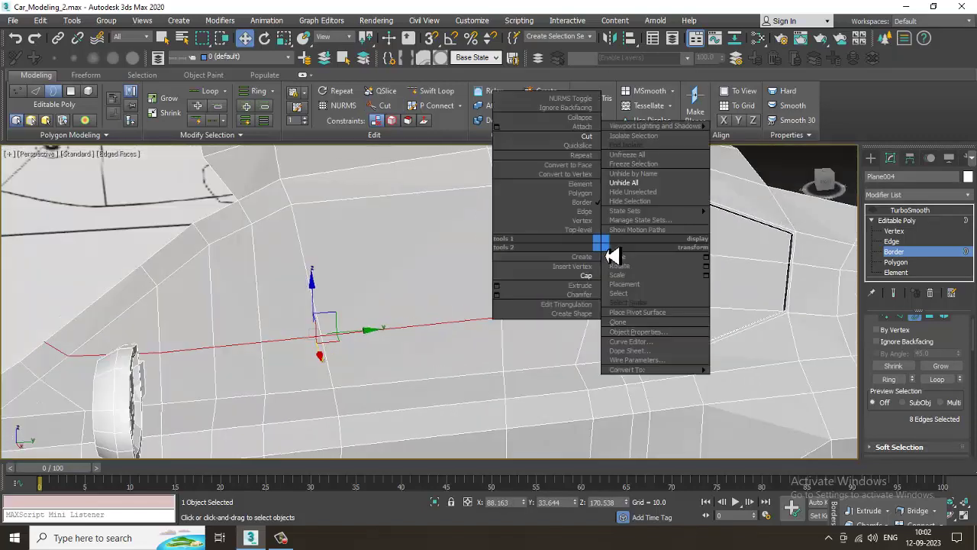
pyautogui.click(568, 127)
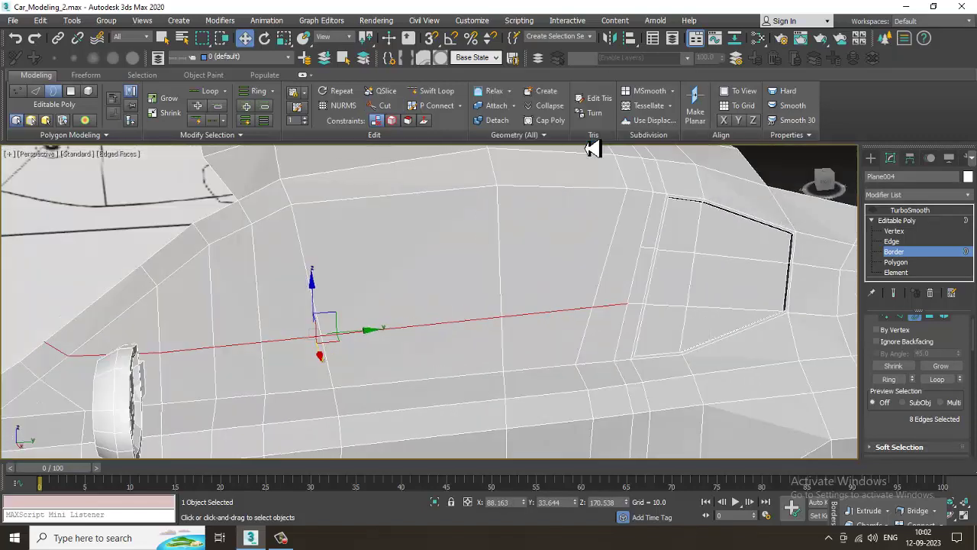
pyautogui.click(641, 247)
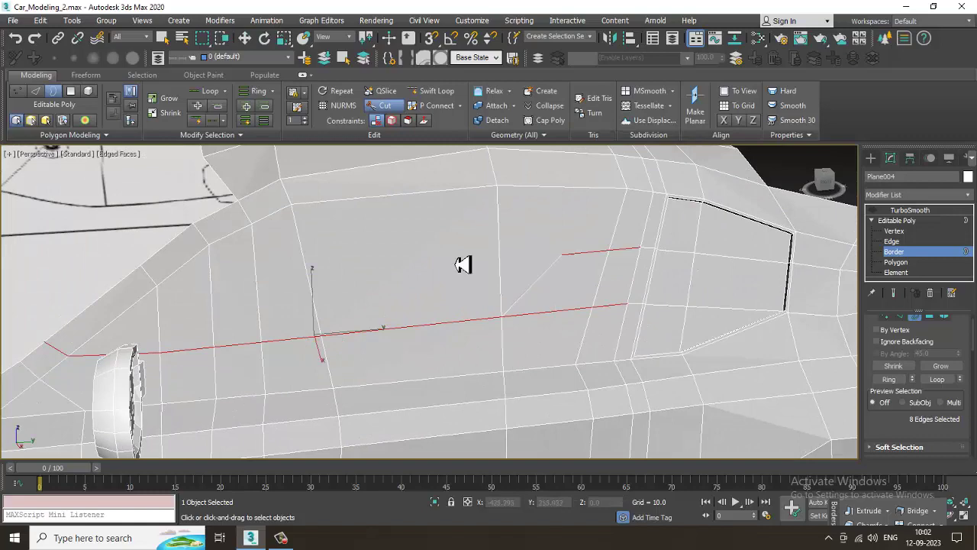
pyautogui.click(160, 290)
pyautogui.press('w')
pyautogui.scroll(-2, 415, 290)
pyautogui.keyDown('alt'); pyautogui.moveTo(414, 290); pyautogui.dragTo(446, 288, button='middle'); pyautogui.keyUp('alt')
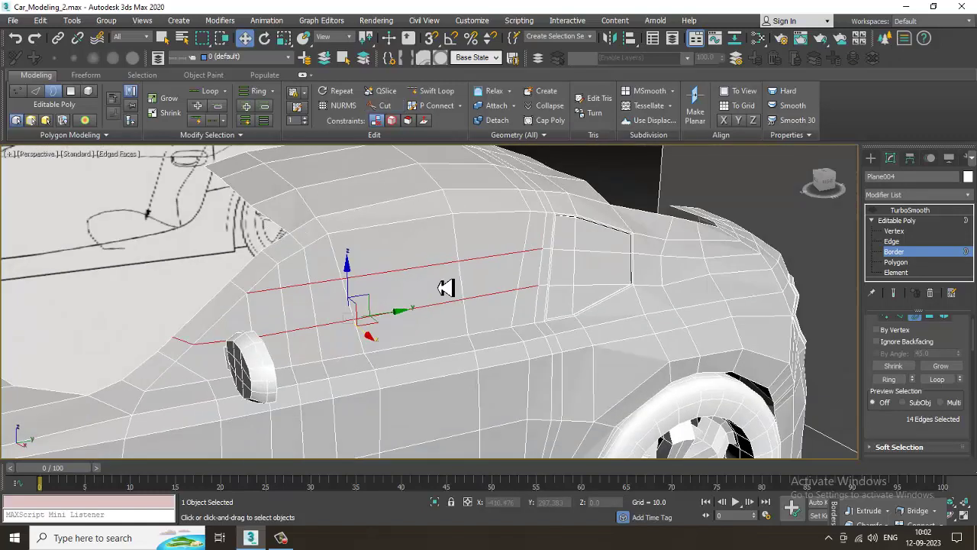
pyautogui.keyDown('alt'); pyautogui.moveTo(537, 295); pyautogui.dragTo(561, 296, button='middle'); pyautogui.keyUp('alt')
# At polygon level, select the side window's faces from the rear pillar forward, four columns by three rows.
pyautogui.click(901, 263)
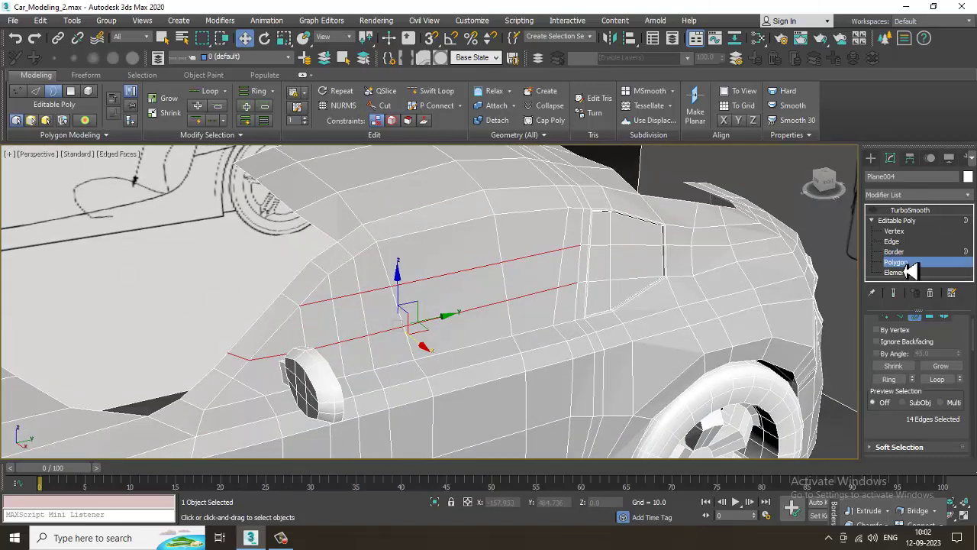
pyautogui.click(551, 240)
pyautogui.scroll(3, 580, 287)
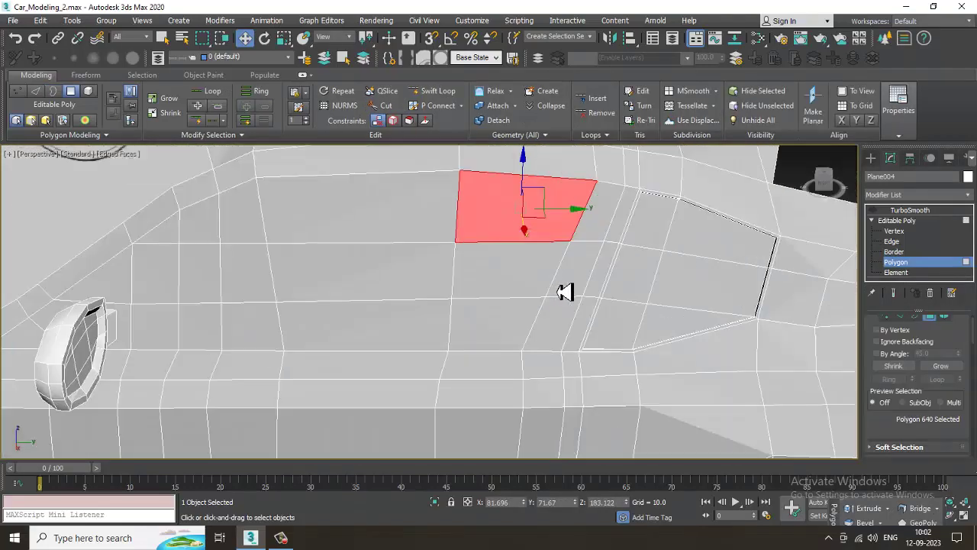
pyautogui.keyDown('ctrl'); pyautogui.click(597, 232); pyautogui.keyUp('ctrl')
pyautogui.keyDown('ctrl'); pyautogui.click(574, 270); pyautogui.keyUp('ctrl')
pyautogui.keyDown('ctrl'); pyautogui.click(562, 325); pyautogui.keyUp('ctrl')
pyautogui.keyDown('ctrl'); pyautogui.click(476, 320); pyautogui.keyUp('ctrl')
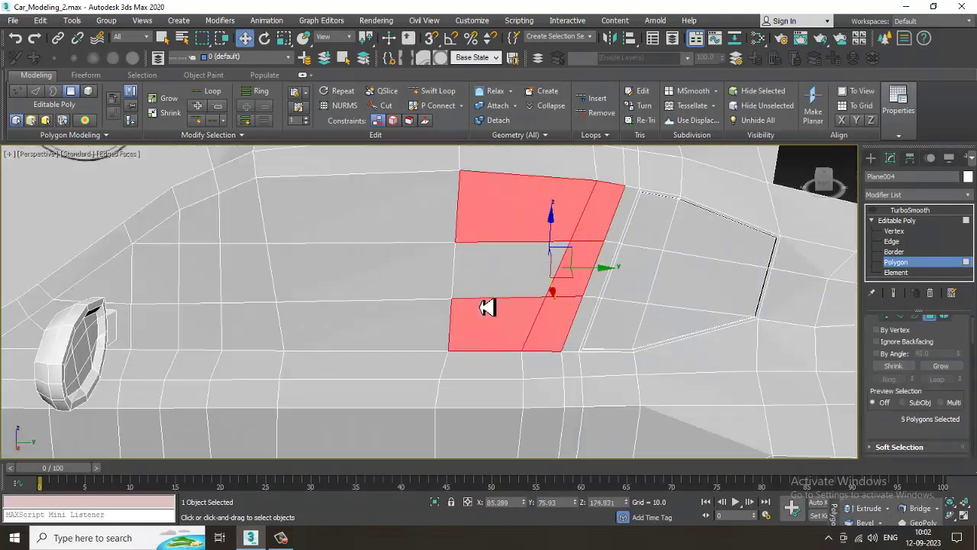
pyautogui.keyDown('ctrl'); pyautogui.click(499, 277); pyautogui.keyUp('ctrl')
pyautogui.keyDown('ctrl'); pyautogui.click(418, 232); pyautogui.keyUp('ctrl')
pyautogui.keyDown('ctrl'); pyautogui.click(334, 279); pyautogui.keyUp('ctrl')
pyautogui.keyDown('ctrl'); pyautogui.click(248, 225); pyautogui.keyUp('ctrl')
pyautogui.keyDown('ctrl'); pyautogui.click(252, 277); pyautogui.keyUp('ctrl')
pyautogui.keyDown('ctrl'); pyautogui.click(257, 334); pyautogui.keyUp('ctrl')
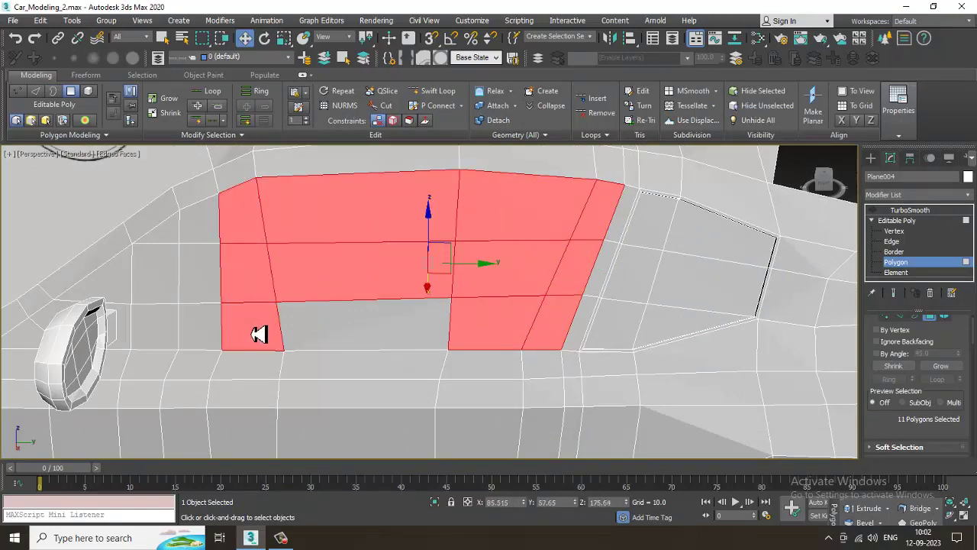
pyautogui.keyDown('ctrl'); pyautogui.click(347, 344); pyautogui.keyUp('ctrl')
# In the right view with see-through display, add the window's two front columns of polygons, then return to the solid perspective view.
pyautogui.hotkey('alt', 'w')
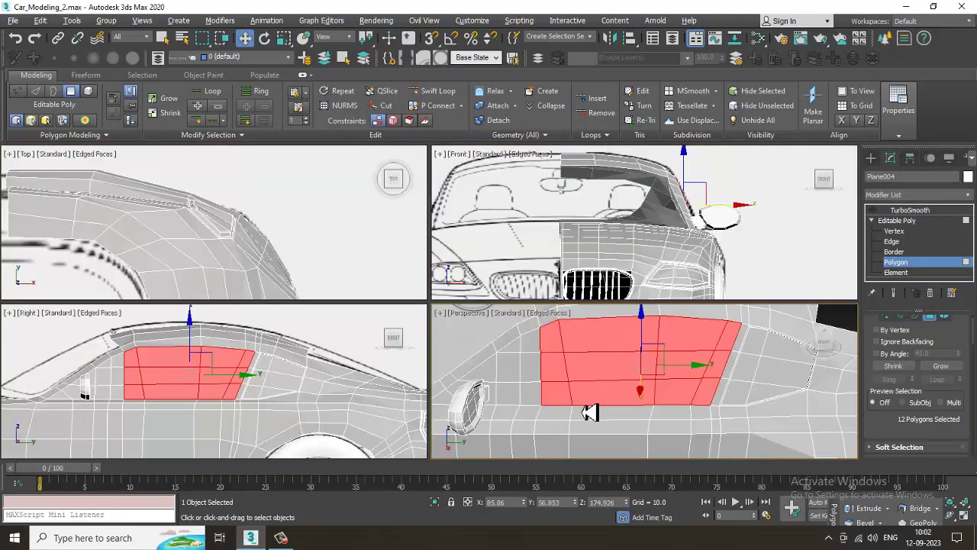
pyautogui.moveTo(252, 455); pyautogui.dragTo(224, 447, button='middle')
pyautogui.hotkey('alt', 'w')
pyautogui.hotkey('alt', 'x')
pyautogui.moveTo(322, 349); pyautogui.dragTo(477, 344, button='middle')
pyautogui.scroll(3, 316, 312)
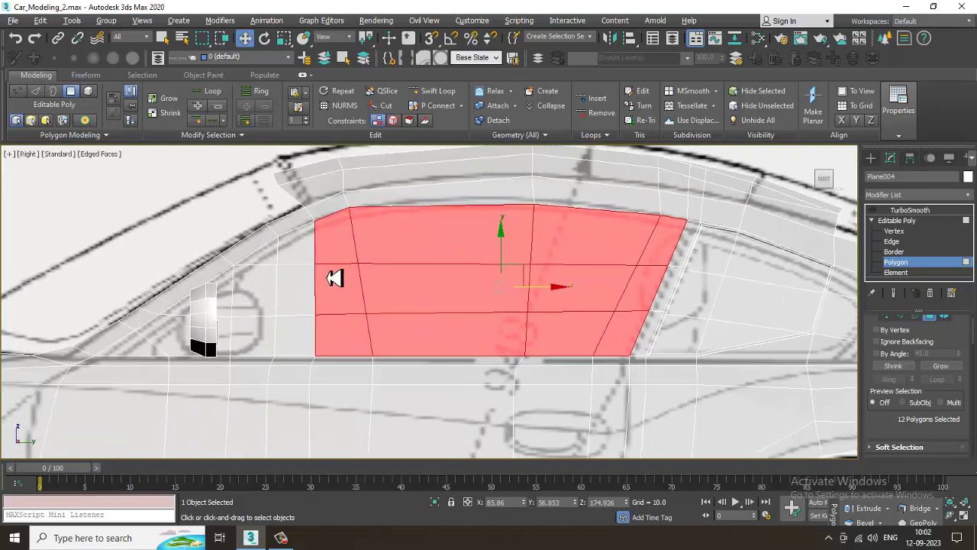
pyautogui.keyDown('ctrl'); pyautogui.click(300, 264); pyautogui.keyUp('ctrl')
pyautogui.keyDown('ctrl'); pyautogui.click(270, 262); pyautogui.keyUp('ctrl')
pyautogui.keyDown('ctrl'); pyautogui.click(267, 293); pyautogui.keyUp('ctrl')
pyautogui.keyDown('ctrl'); pyautogui.click(304, 296); pyautogui.keyUp('ctrl')
pyautogui.keyDown('ctrl'); pyautogui.click(280, 350); pyautogui.keyUp('ctrl')
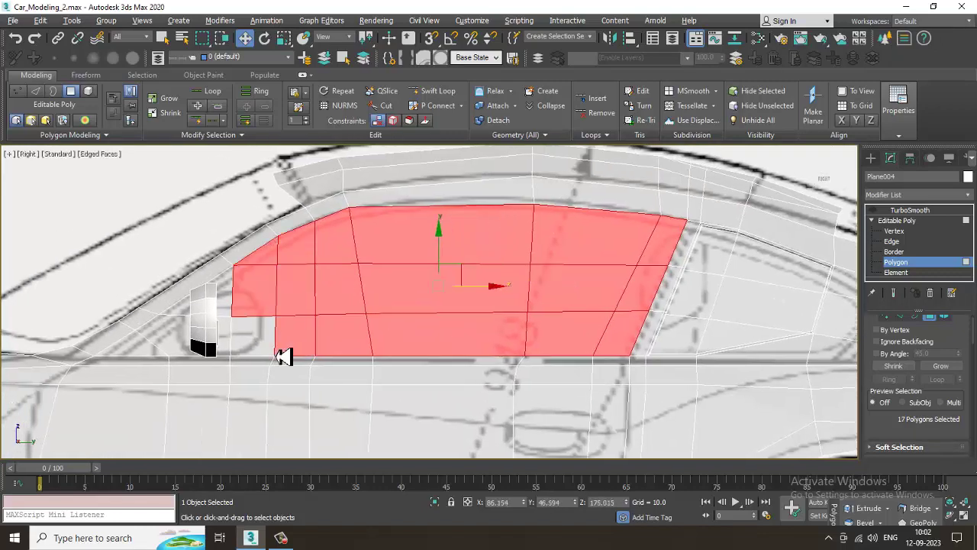
pyautogui.keyDown('ctrl'); pyautogui.click(230, 342); pyautogui.keyUp('ctrl')
pyautogui.keyDown('ctrl'); pyautogui.click(267, 347); pyautogui.keyUp('ctrl')
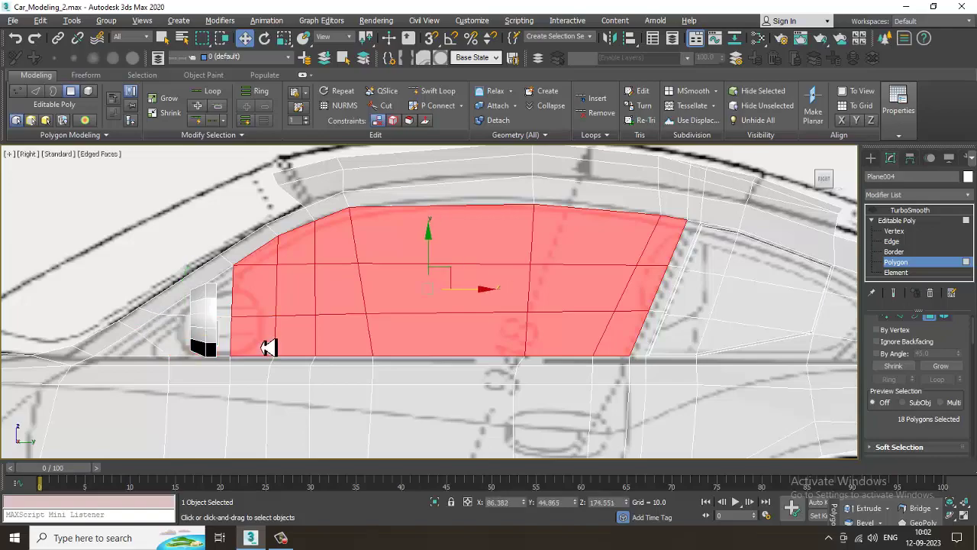
pyautogui.hotkey('alt', 'w')
pyautogui.hotkey('alt', 'w')
pyautogui.scroll(-3, 494, 368)
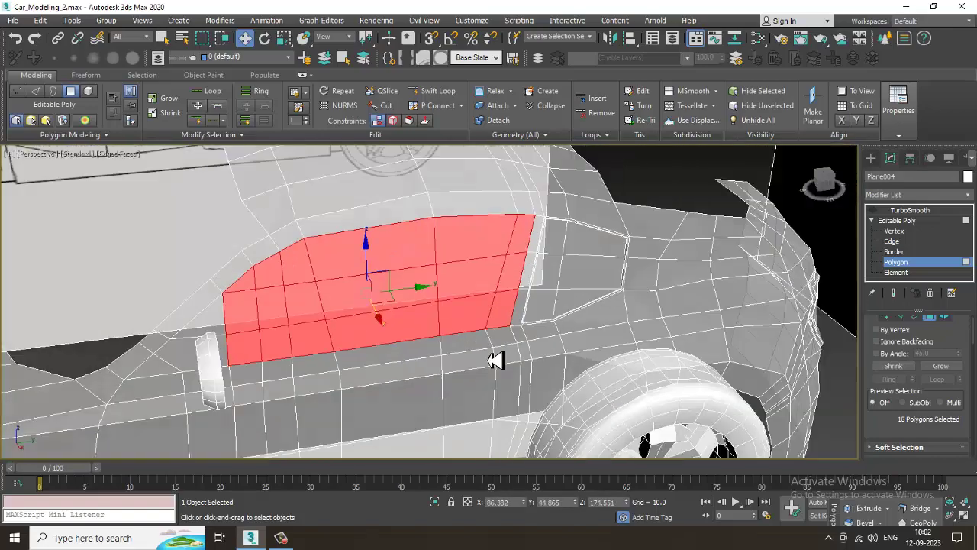
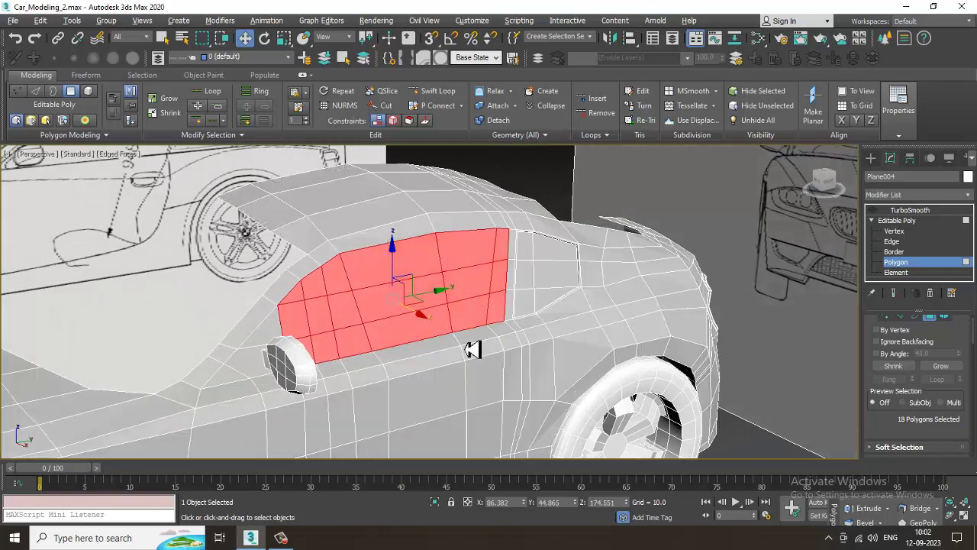
# Inset the selected window polygons slightly as one group to form a narrow rim around the glass.
pyautogui.scroll(-3, 901, 425)
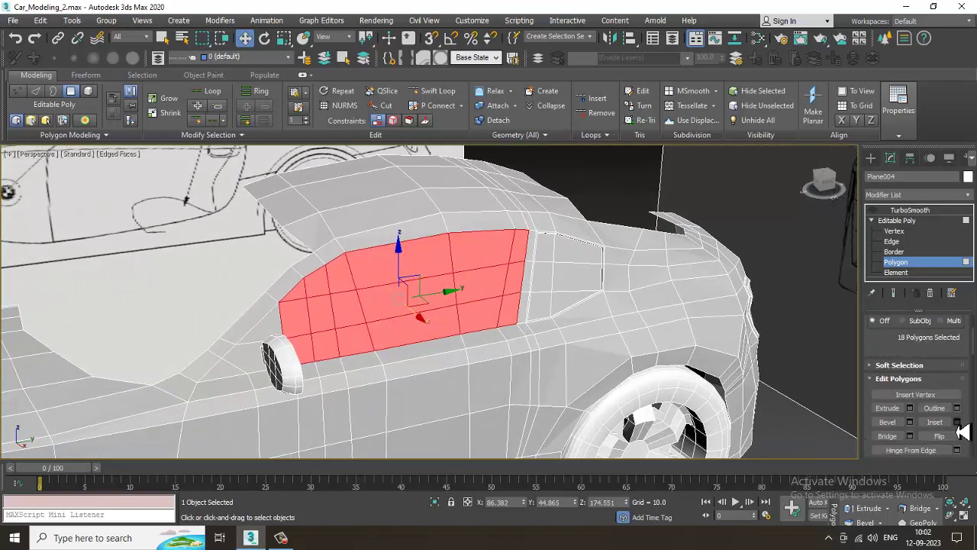
pyautogui.click(958, 424)
pyautogui.keyDown('alt'); pyautogui.moveTo(558, 334); pyautogui.dragTo(428, 338, button='middle'); pyautogui.keyUp('alt')
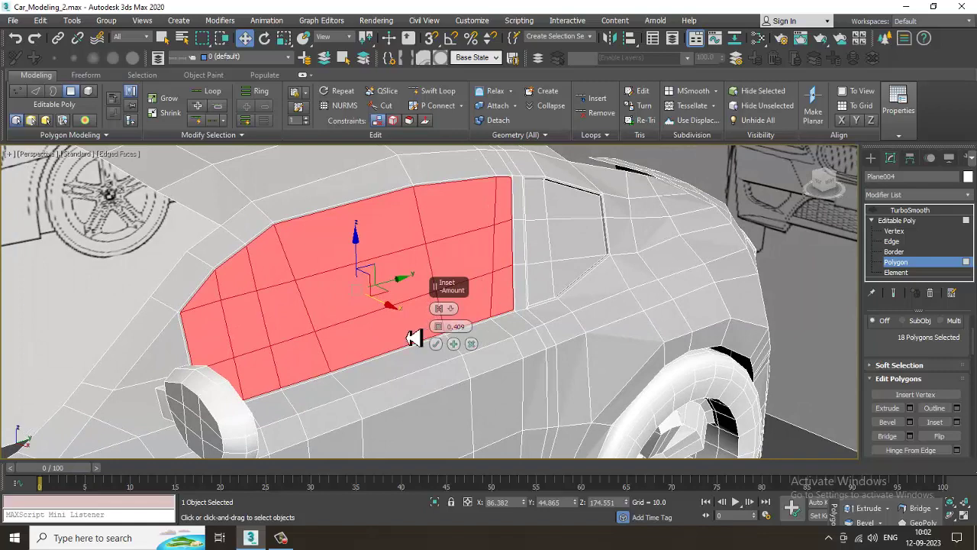
pyautogui.moveTo(446, 339); pyautogui.dragTo(454, 333)
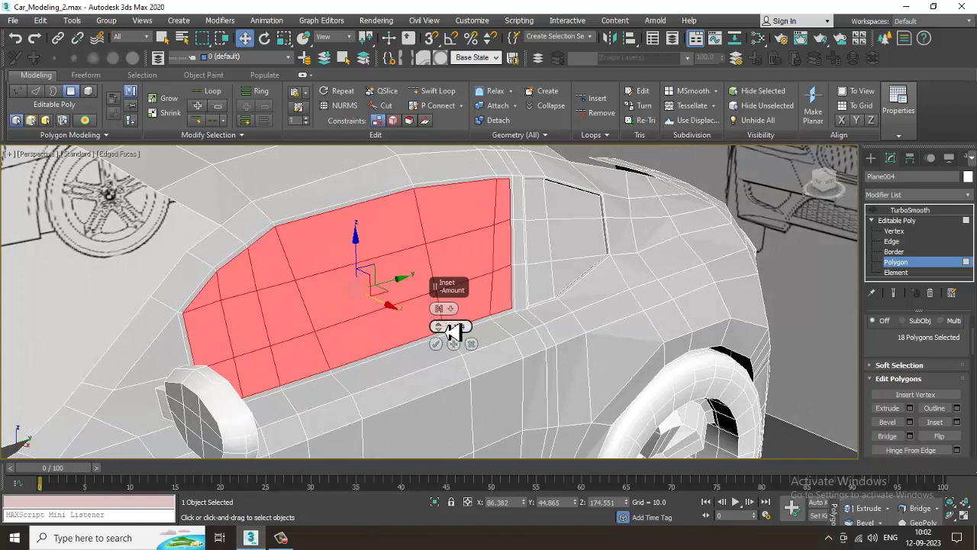
pyautogui.click(435, 344)
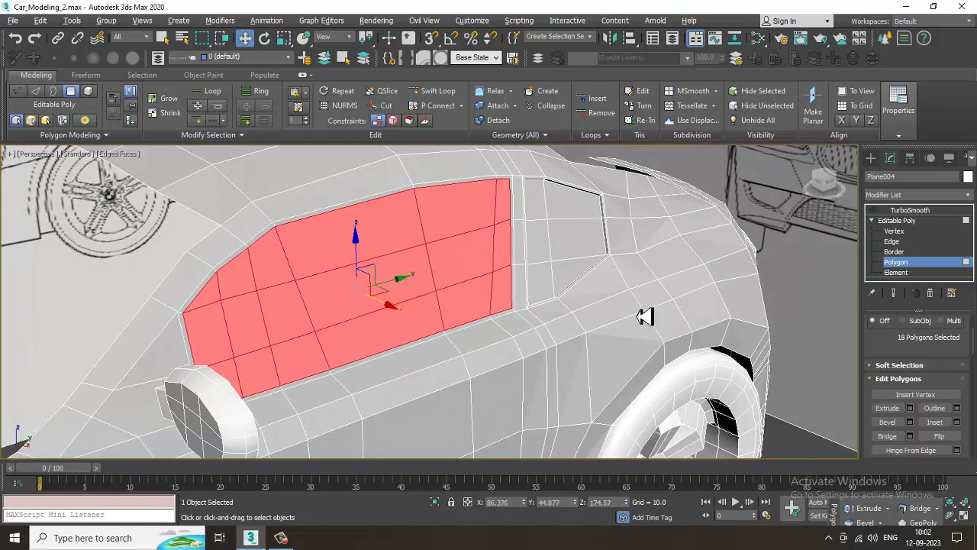
# Bevel the inset window polygons inward with a height of -0.518 and a slightly reduced outline.
pyautogui.keyDown('alt'); pyautogui.moveTo(648, 329); pyautogui.dragTo(840, 367, button='middle'); pyautogui.keyUp('alt')
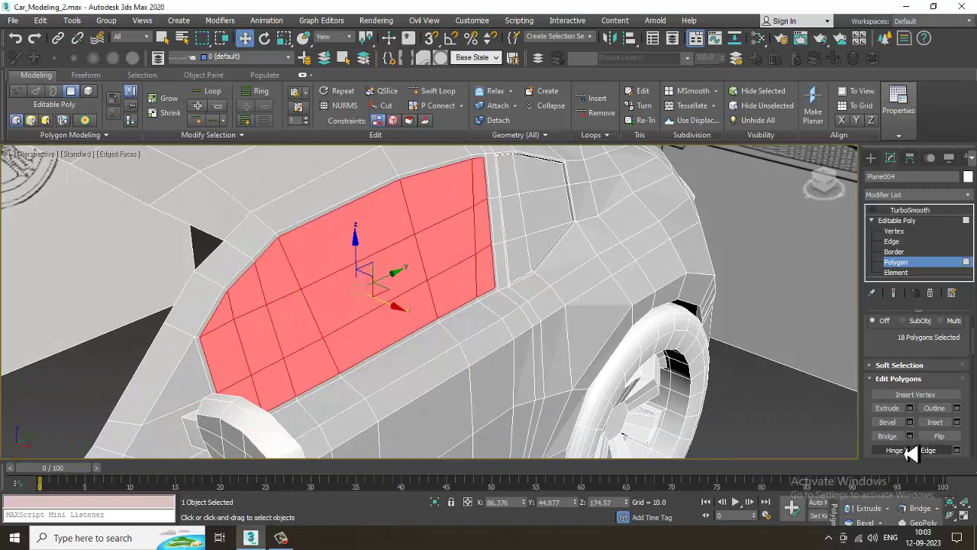
pyautogui.click(909, 421)
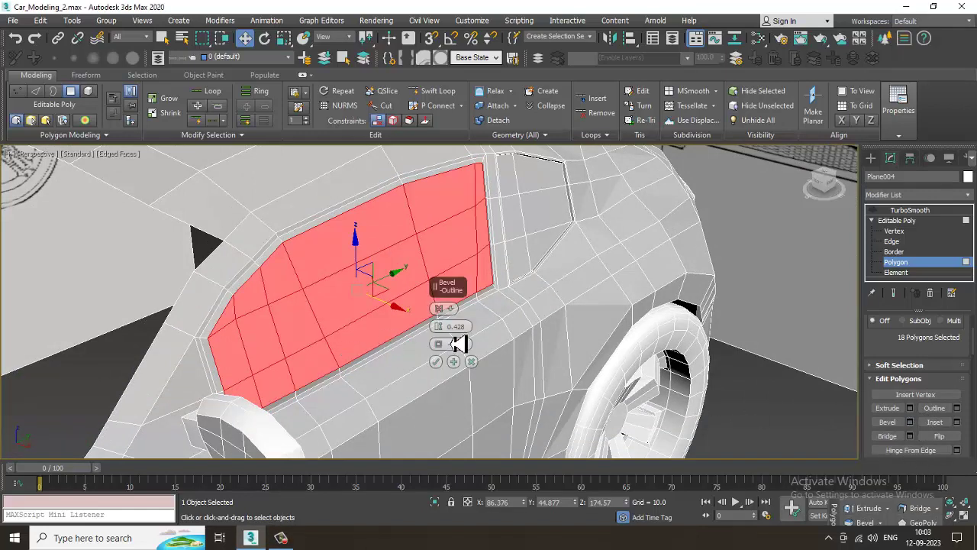
pyautogui.moveTo(447, 336)
pyautogui.mouseDown()
pyautogui.moveTo(453, 343)
pyautogui.moveTo(443, 349)
pyautogui.moveTo(448, 338)
pyautogui.mouseUp()
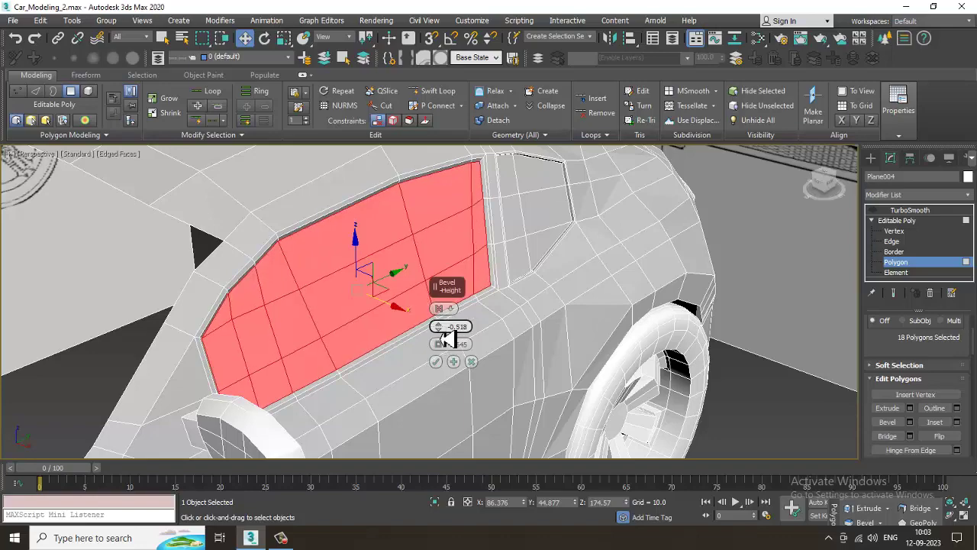
pyautogui.click(435, 362)
pyautogui.scroll(-3, 442, 360)
# Clear the window selection and select the polygons of the small rear quarter window.
pyautogui.keyDown('alt'); pyautogui.moveTo(443, 361); pyautogui.dragTo(471, 364, button='middle'); pyautogui.keyUp('alt')
pyautogui.click(716, 262)
pyautogui.keyDown('alt'); pyautogui.moveTo(551, 293); pyautogui.dragTo(395, 313, button='middle'); pyautogui.keyUp('alt')
pyautogui.scroll(3, 395, 314)
pyautogui.click(683, 285)
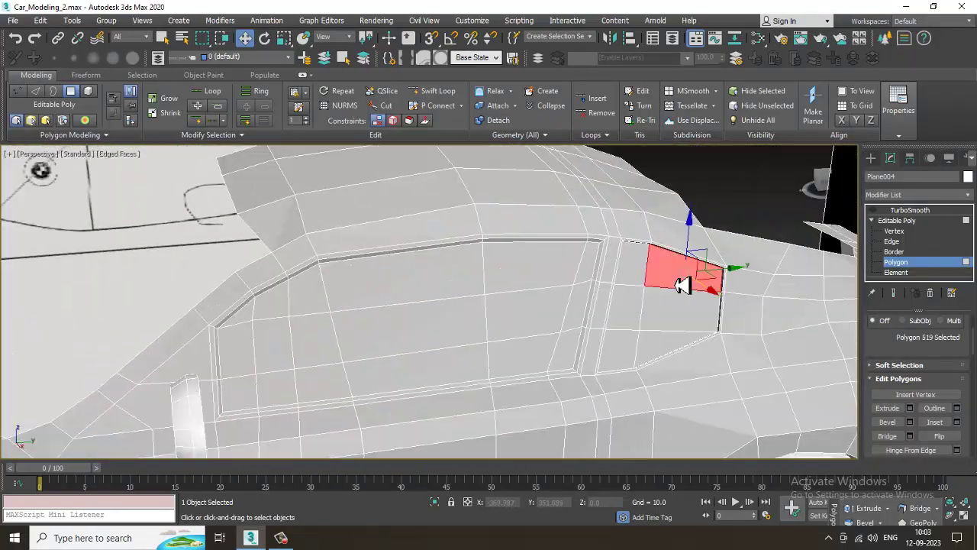
pyautogui.keyDown('ctrl'); pyautogui.click(635, 279); pyautogui.keyUp('ctrl')
pyautogui.keyDown('ctrl'); pyautogui.click(633, 306); pyautogui.keyUp('ctrl')
pyautogui.keyDown('ctrl'); pyautogui.click(669, 314); pyautogui.keyUp('ctrl')
pyautogui.keyDown('ctrl'); pyautogui.click(665, 351); pyautogui.keyUp('ctrl')
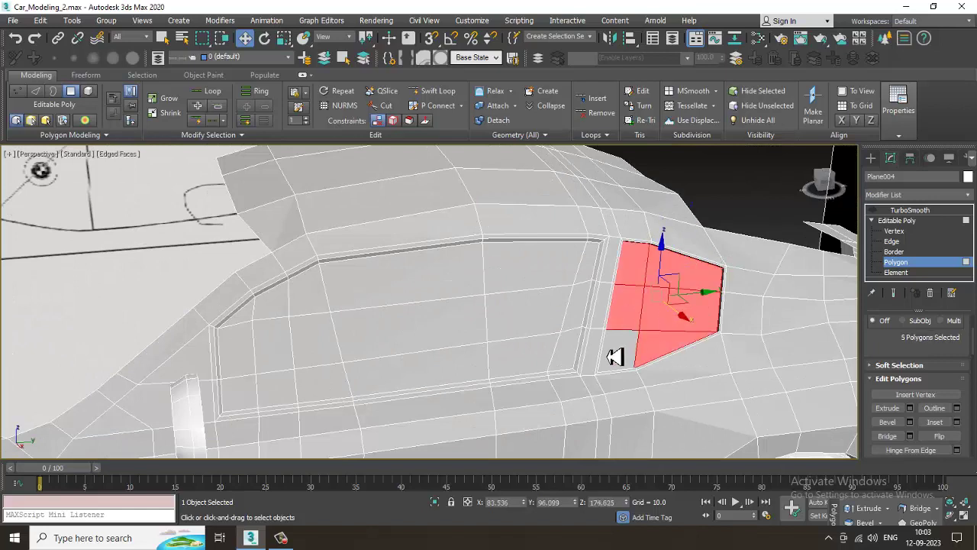
# Complete the quarter window selection and add all the recessed glass polygons of the front side window.
pyautogui.keyDown('ctrl'); pyautogui.click(590, 312); pyautogui.keyUp('ctrl')
pyautogui.keyDown('ctrl'); pyautogui.click(589, 279); pyautogui.keyUp('ctrl')
pyautogui.keyDown('ctrl'); pyautogui.click(535, 267); pyautogui.keyUp('ctrl')
pyautogui.keyDown('ctrl'); pyautogui.click(496, 273); pyautogui.keyUp('ctrl')
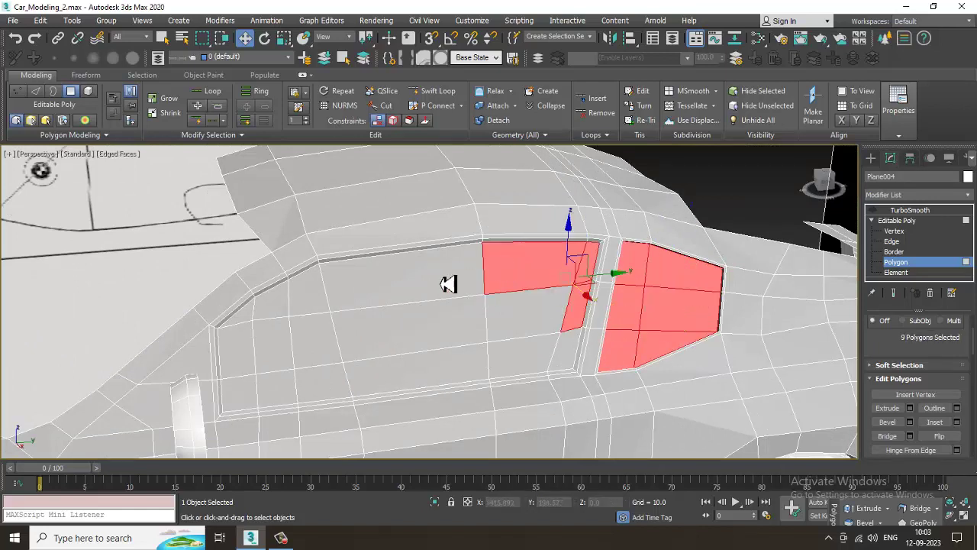
pyautogui.keyDown('ctrl'); pyautogui.click(472, 278); pyautogui.keyUp('ctrl')
pyautogui.keyDown('ctrl'); pyautogui.click(301, 304); pyautogui.keyUp('ctrl')
pyautogui.keyDown('ctrl'); pyautogui.click(269, 310); pyautogui.keyUp('ctrl')
pyautogui.keyDown('ctrl'); pyautogui.click(241, 318); pyautogui.keyUp('ctrl')
pyautogui.keyDown('ctrl'); pyautogui.click(238, 347); pyautogui.keyUp('ctrl')
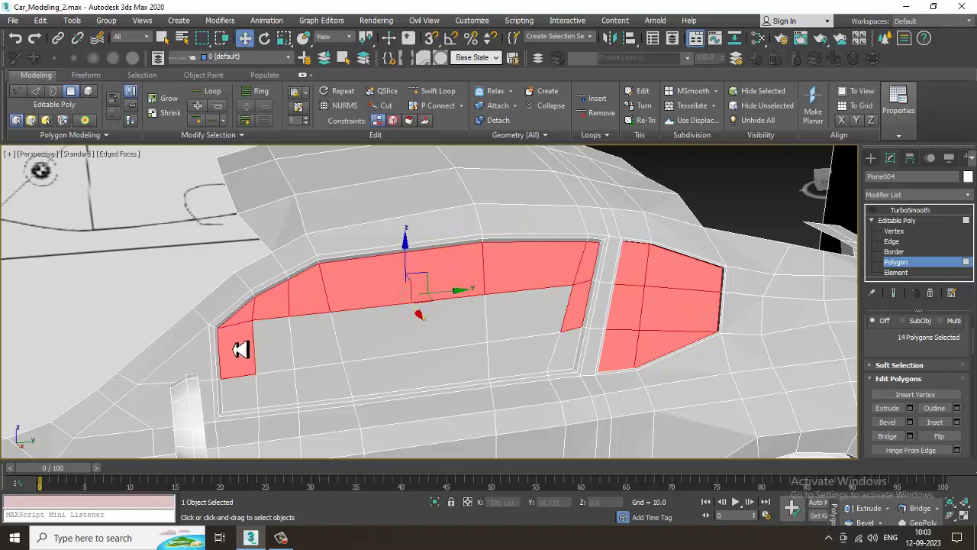
pyautogui.keyDown('ctrl'); pyautogui.click(268, 348); pyautogui.keyUp('ctrl')
pyautogui.keyDown('ctrl'); pyautogui.click(344, 356); pyautogui.keyUp('ctrl')
pyautogui.keyDown('ctrl'); pyautogui.click(319, 356); pyautogui.keyUp('ctrl')
pyautogui.keyDown('ctrl'); pyautogui.click(528, 321); pyautogui.keyUp('ctrl')
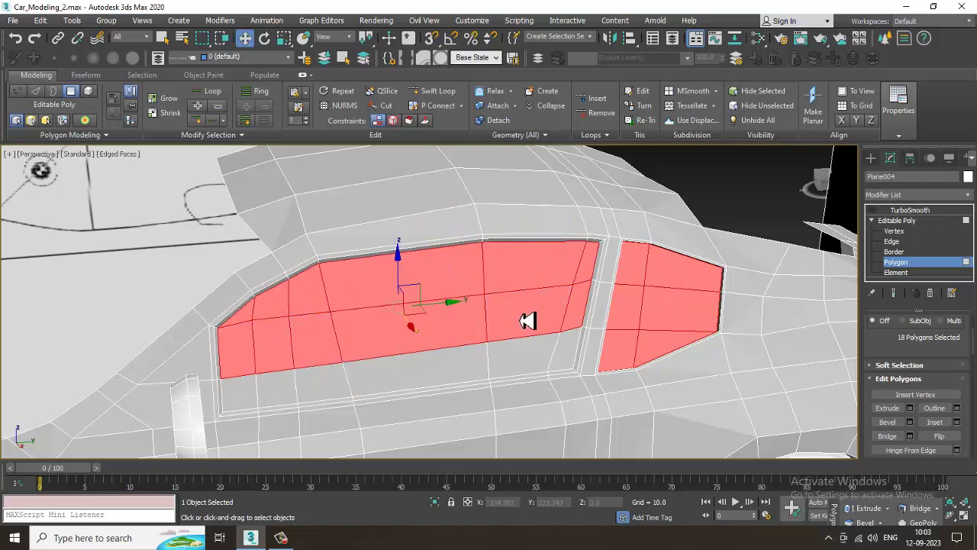
pyautogui.keyDown('ctrl'); pyautogui.click(519, 365); pyautogui.keyUp('ctrl')
pyautogui.keyDown('ctrl'); pyautogui.click(578, 366); pyautogui.keyUp('ctrl')
pyautogui.keyDown('ctrl'); pyautogui.click(466, 383); pyautogui.keyUp('ctrl')
pyautogui.keyDown('ctrl'); pyautogui.click(301, 395); pyautogui.keyUp('ctrl')
pyautogui.keyDown('ctrl'); pyautogui.click(277, 391); pyautogui.keyUp('ctrl')
pyautogui.keyDown('ctrl'); pyautogui.click(243, 396); pyautogui.keyUp('ctrl')
pyautogui.scroll(-5, 257, 393)
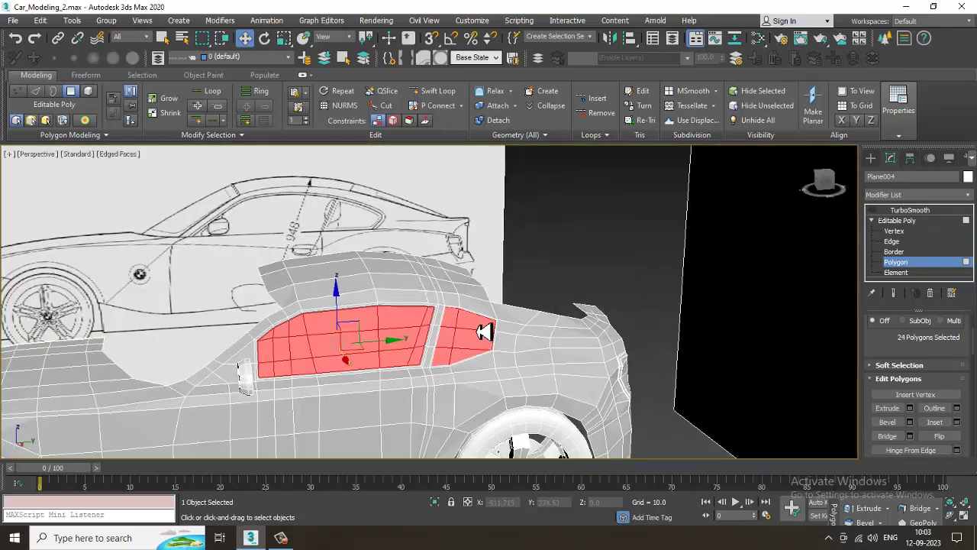
# Open the Slate Material Editor for the selected glass polygons.
pyautogui.press('m')
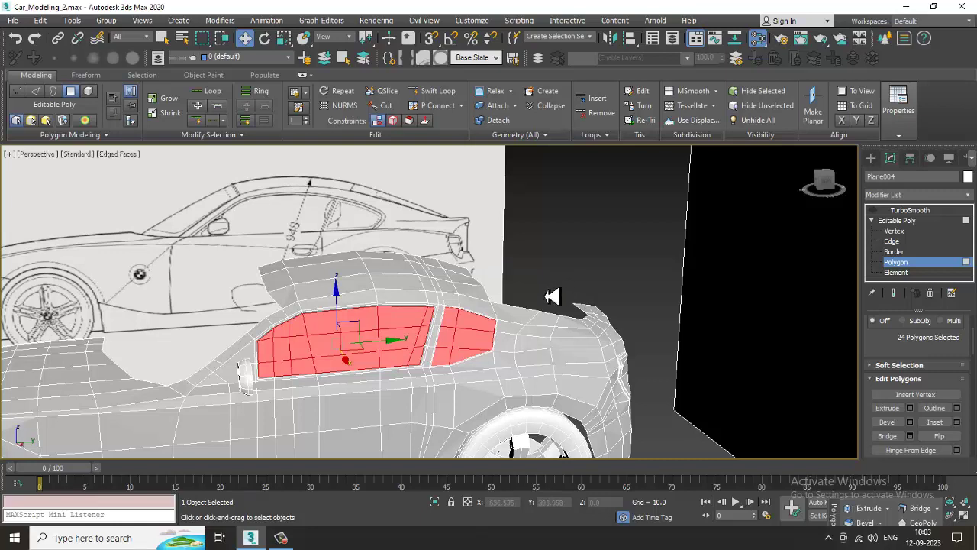
pyautogui.moveTo(284, 538)
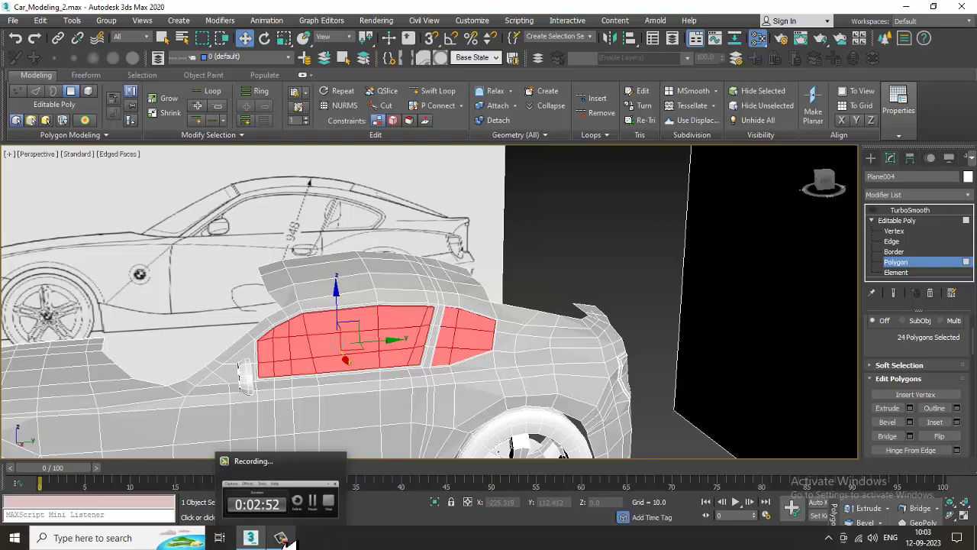
pyautogui.click(284, 539)
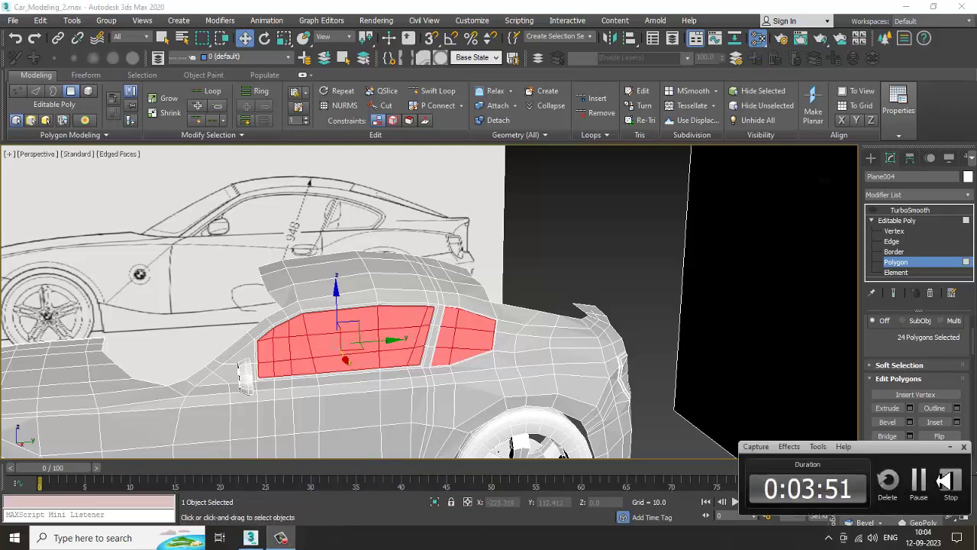
pyautogui.click(919, 479)
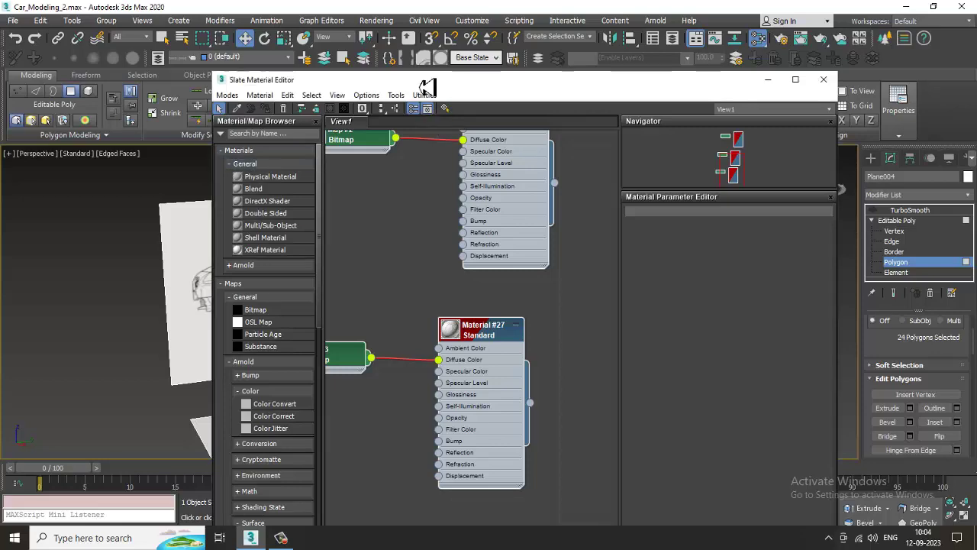
# Switch the production renderer to V-Ray Next, update 1.2 in Render Setup and close the setup.
pyautogui.moveTo(425, 81); pyautogui.dragTo(750, 96)
pyautogui.moveTo(436, 321); pyautogui.dragTo(362, 323, button='middle')
pyautogui.moveTo(758, 415); pyautogui.dragTo(737, 324, button='middle')
pyautogui.scroll(-5, 647, 302)
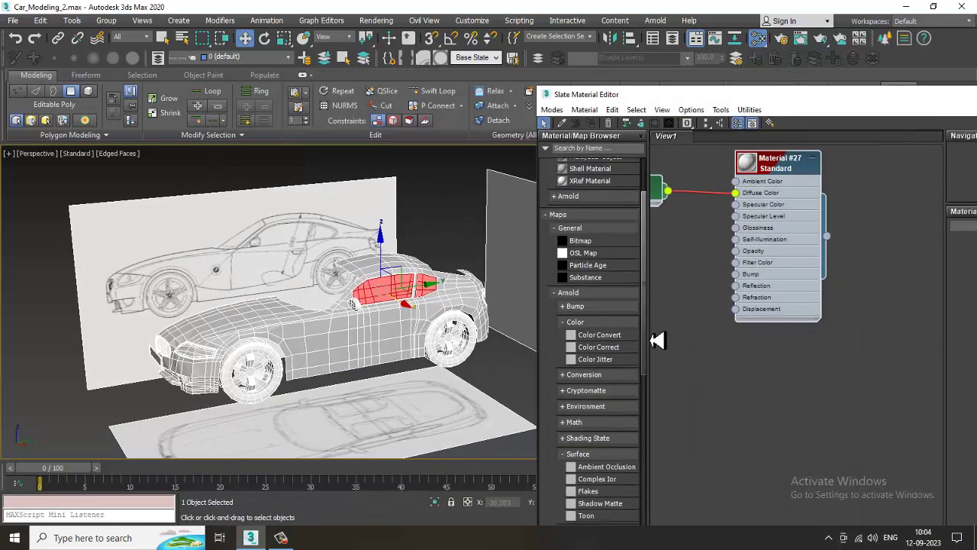
pyautogui.scroll(-3, 646, 458)
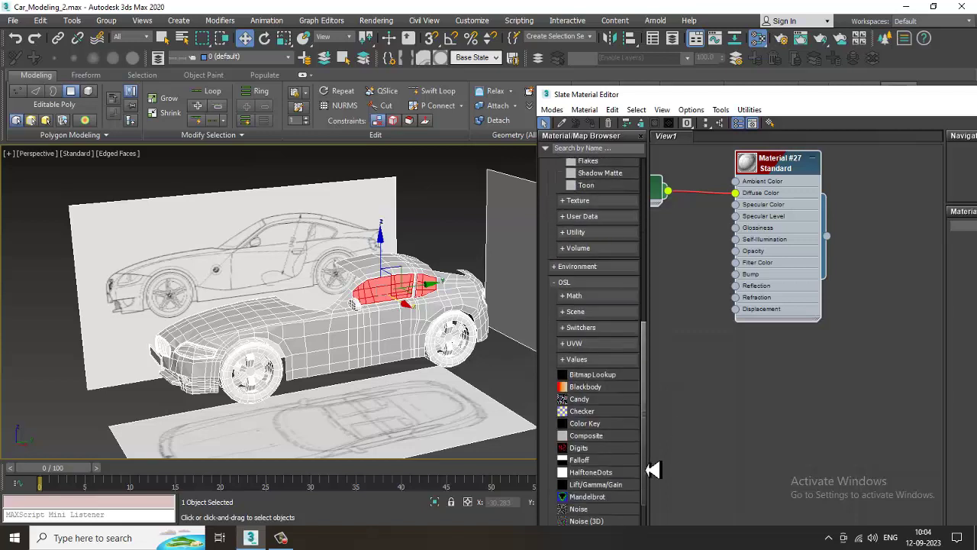
pyautogui.scroll(10, 649, 469)
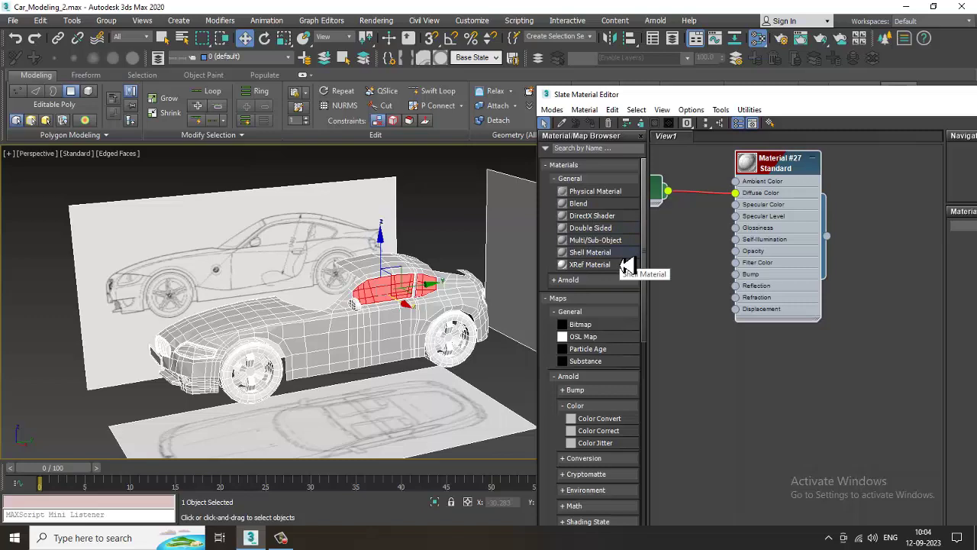
pyautogui.moveTo(636, 105); pyautogui.dragTo(456, 113)
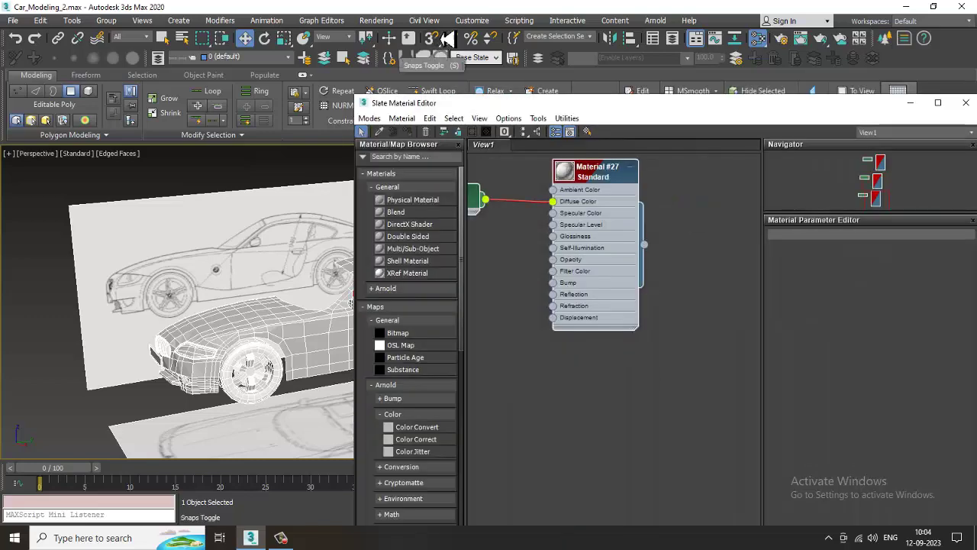
pyautogui.click(377, 21)
pyautogui.click(416, 98)
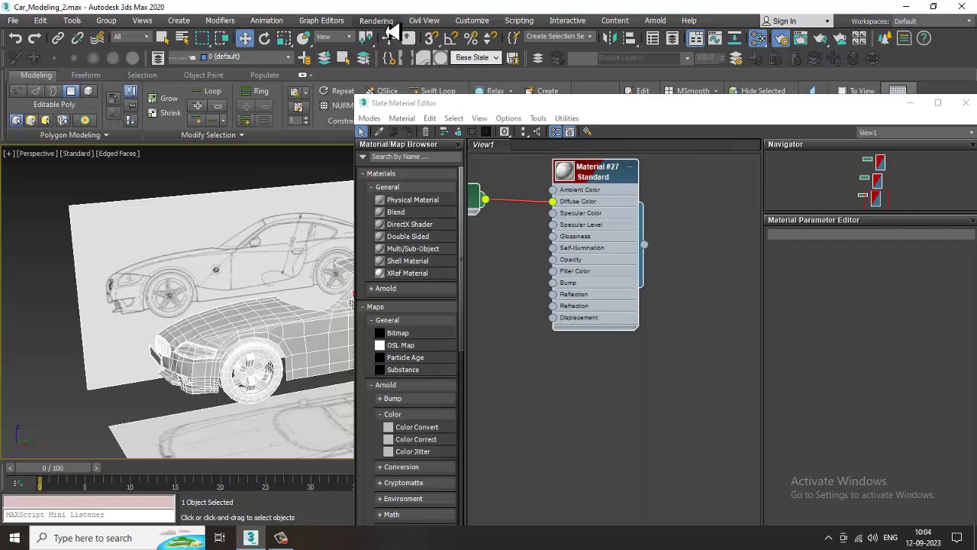
pyautogui.click(726, 134)
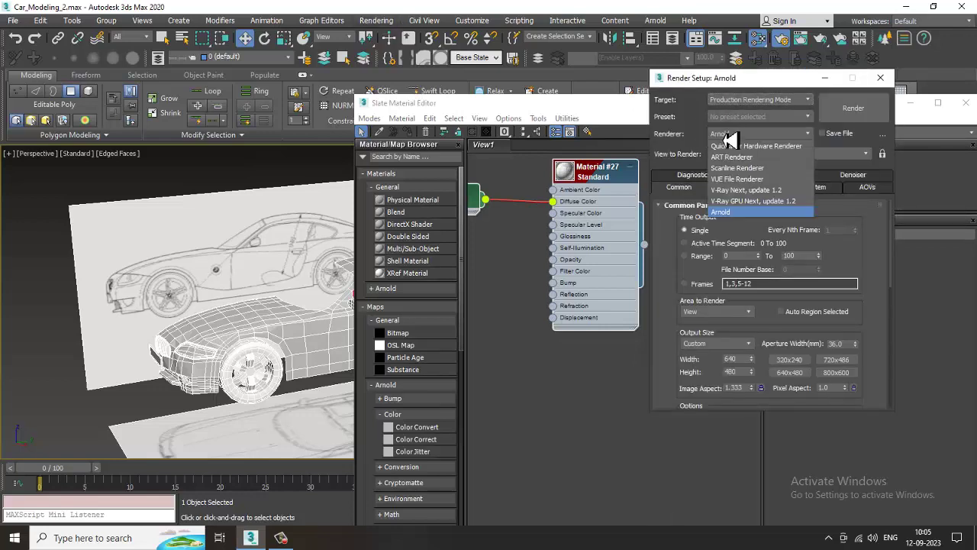
pyautogui.click(767, 201)
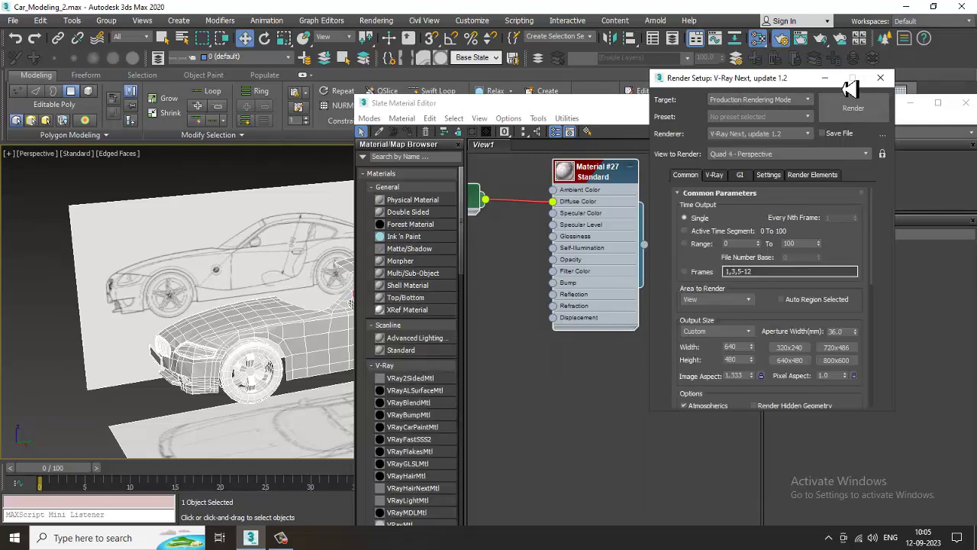
pyautogui.click(881, 78)
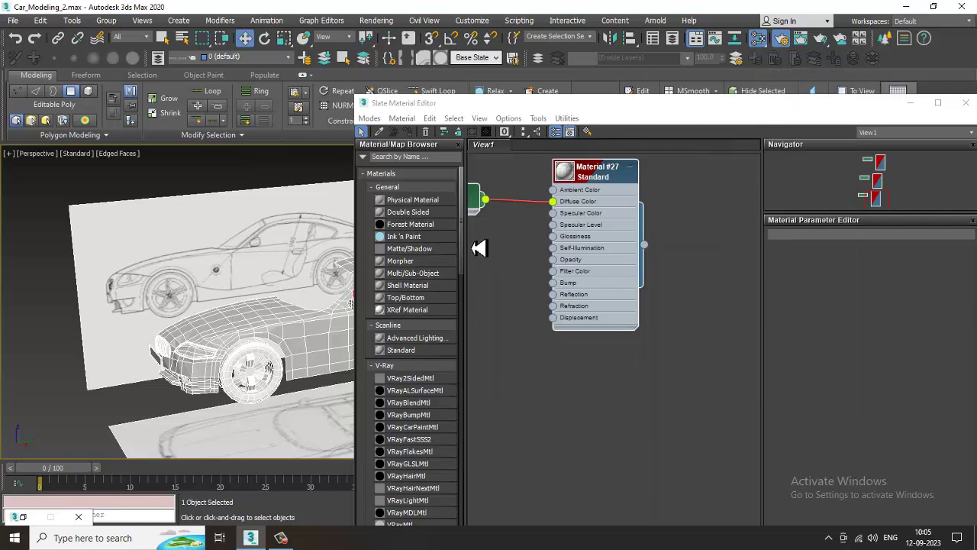
# Add a new VRayMtl material node to the material graph below the existing Standard material.
pyautogui.scroll(-3, 432, 399)
pyautogui.click(412, 424)
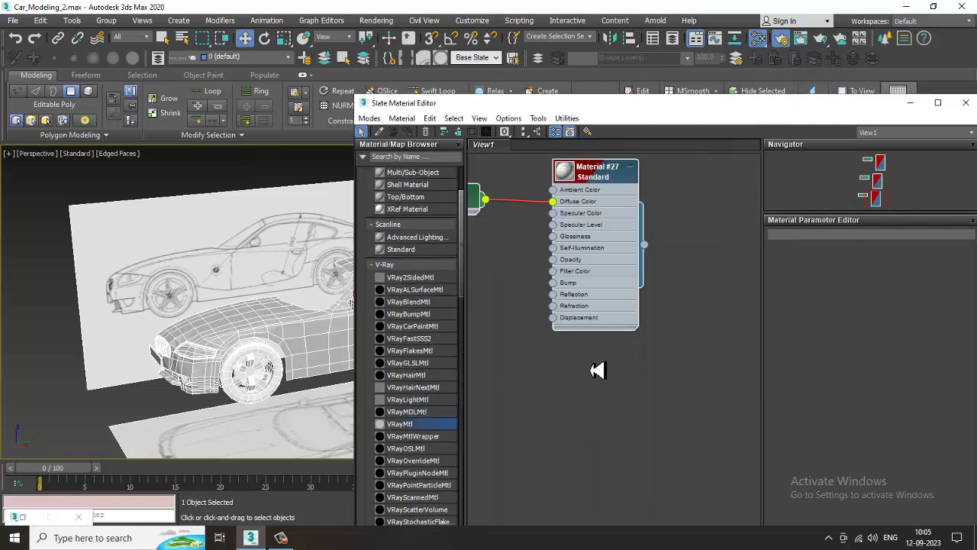
pyautogui.moveTo(600, 370); pyautogui.dragTo(600, 371)
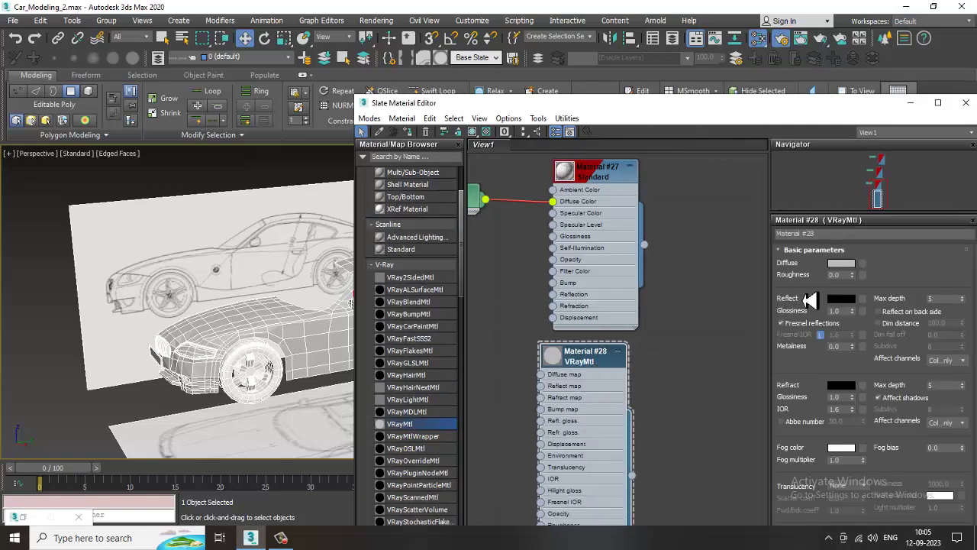
# Set the new VRayMtl's diffuse colour to near-black with RGB 5, 5, 5 and its reflection glossiness to 0.87.
pyautogui.click(845, 265)
pyautogui.moveTo(361, 141); pyautogui.dragTo(368, 82)
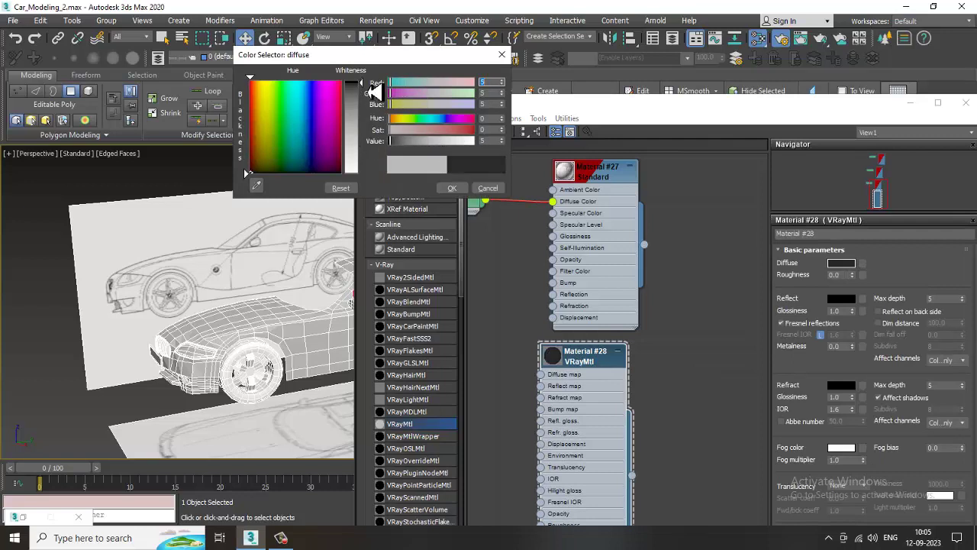
pyautogui.click(452, 188)
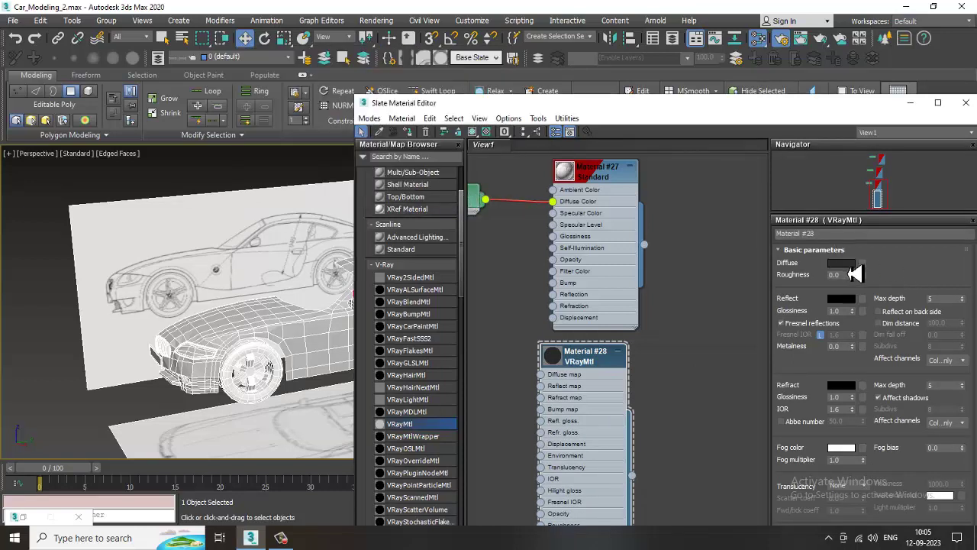
pyautogui.click(846, 264)
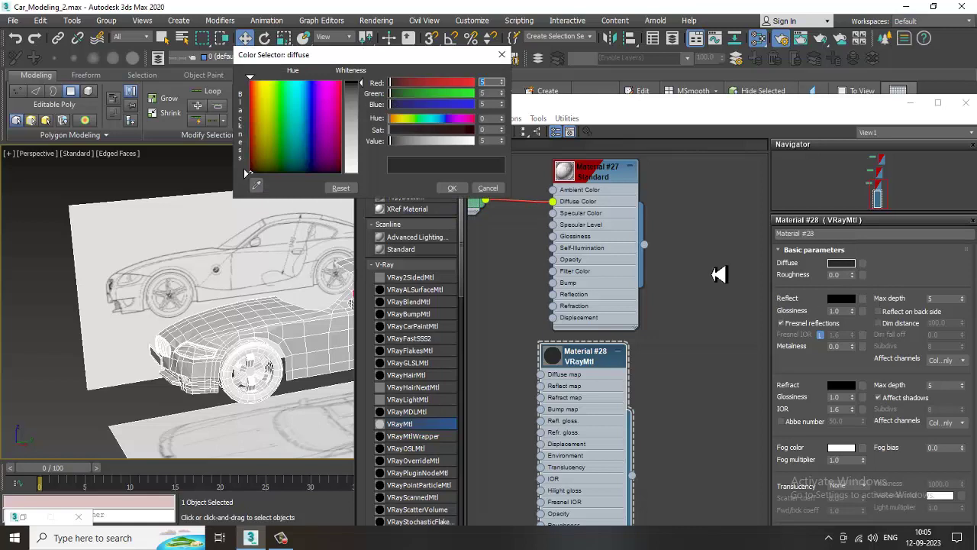
pyautogui.click(474, 189)
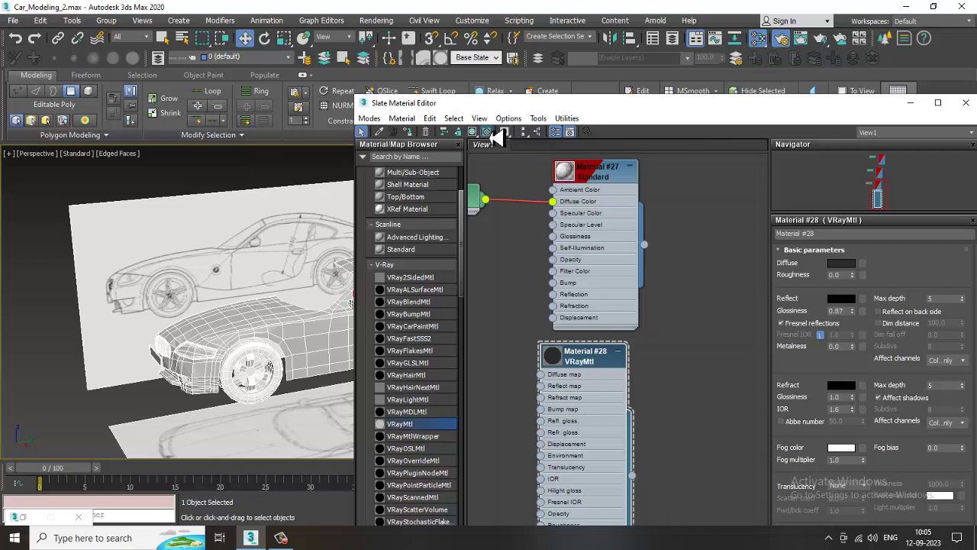
# Assign the dark VRayMtl to the selected window polygons, showing it shaded in the viewport, and deselect them.
pyautogui.click(410, 135)
pyautogui.click(473, 133)
pyautogui.click(910, 104)
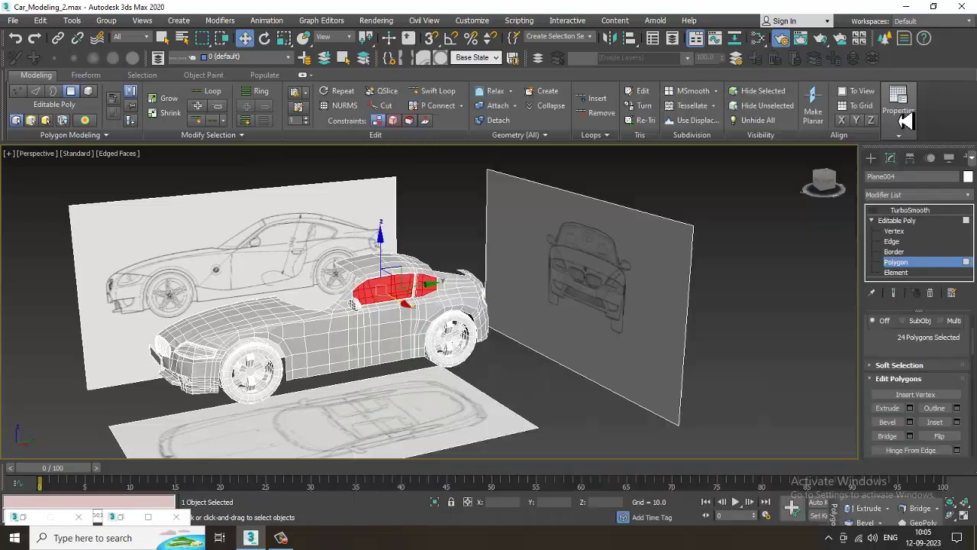
pyautogui.click(719, 220)
# Preview the car body with NURMS subdivision and switch the subdivision off again at object level.
pyautogui.scroll(4, 489, 317)
pyautogui.keyDown('alt'); pyautogui.moveTo(489, 317); pyautogui.dragTo(439, 259, button='middle'); pyautogui.keyUp('alt')
pyautogui.scroll(2, 450, 310)
pyautogui.rightClick(414, 231)
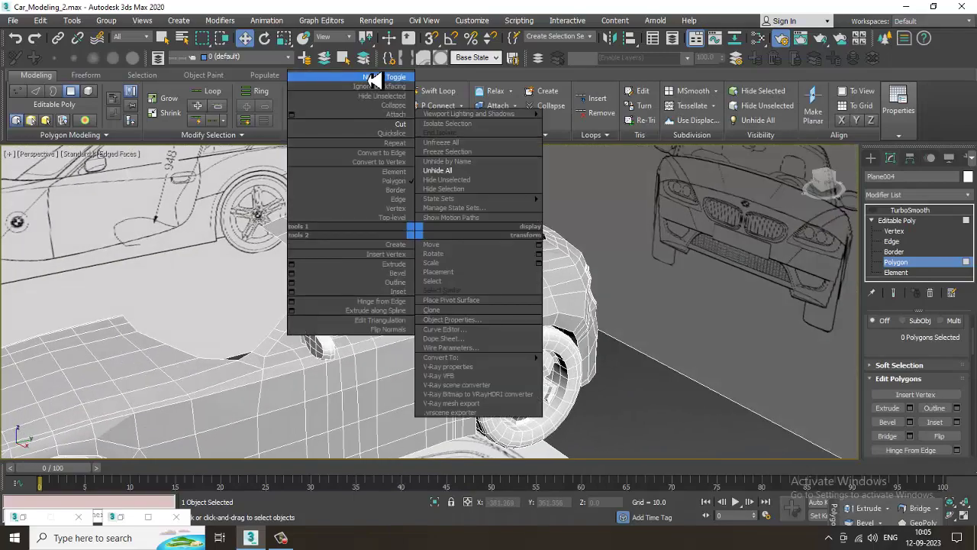
pyautogui.click(369, 78)
pyautogui.keyDown('alt'); pyautogui.moveTo(530, 313); pyautogui.dragTo(412, 321, button='middle'); pyautogui.keyUp('alt')
pyautogui.click(897, 220)
pyautogui.rightClick(537, 266)
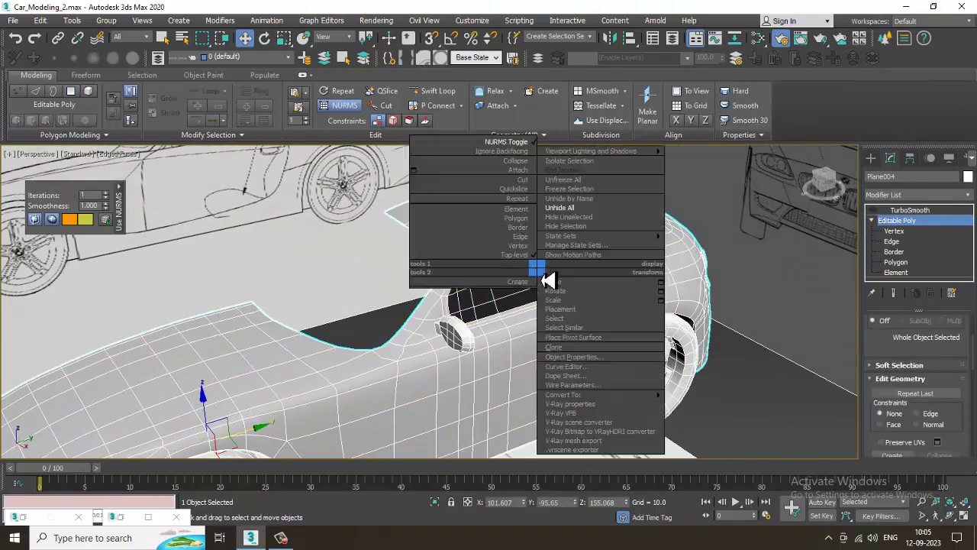
pyautogui.moveTo(532, 268)
pyautogui.keyDown('alt'); pyautogui.mouseDown(button='middle')
pyautogui.moveTo(466, 283)
pyautogui.moveTo(522, 285)
pyautogui.mouseUp(button='middle'); pyautogui.keyUp('alt')
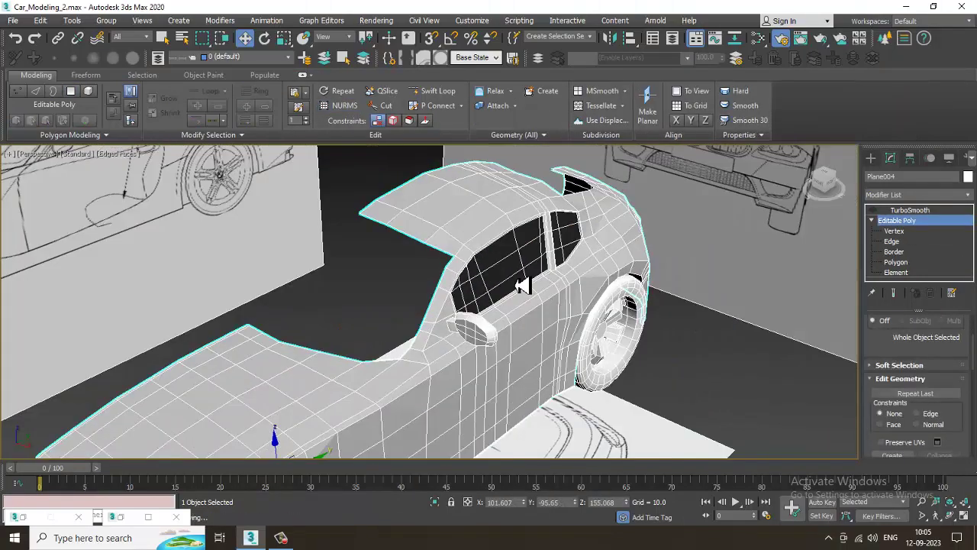
# Select the four inner vertices of the side mirror's flat face and shift them slightly along the Y axis.
pyautogui.click(482, 334)
pyautogui.keyDown('alt'); pyautogui.moveTo(561, 353); pyautogui.dragTo(732, 321, button='middle'); pyautogui.keyUp('alt')
pyautogui.keyDown('alt'); pyautogui.moveTo(760, 286); pyautogui.dragTo(484, 338, button='middle'); pyautogui.keyUp('alt')
pyautogui.press('1')
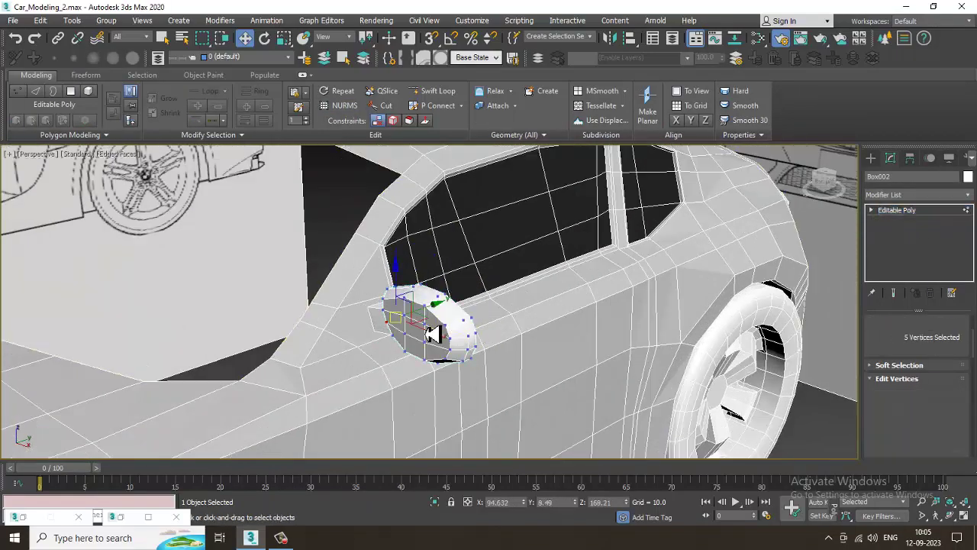
pyautogui.click(395, 313)
pyautogui.scroll(3, 423, 334)
pyautogui.keyDown('ctrl'); pyautogui.click(429, 319); pyautogui.keyUp('ctrl')
pyautogui.keyDown('ctrl'); pyautogui.click(429, 379); pyautogui.keyUp('ctrl')
pyautogui.keyDown('ctrl'); pyautogui.click(367, 349); pyautogui.keyUp('ctrl')
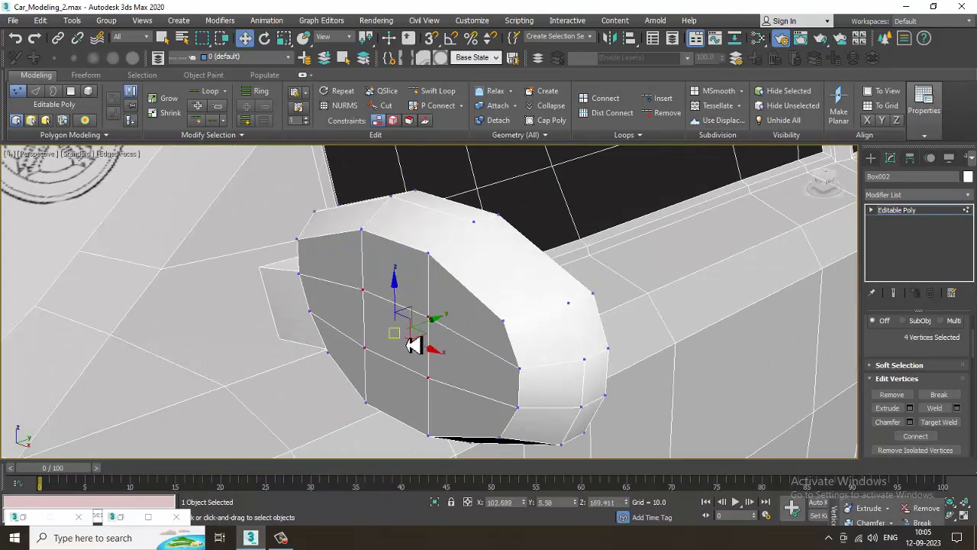
pyautogui.moveTo(425, 328); pyautogui.dragTo(417, 340)
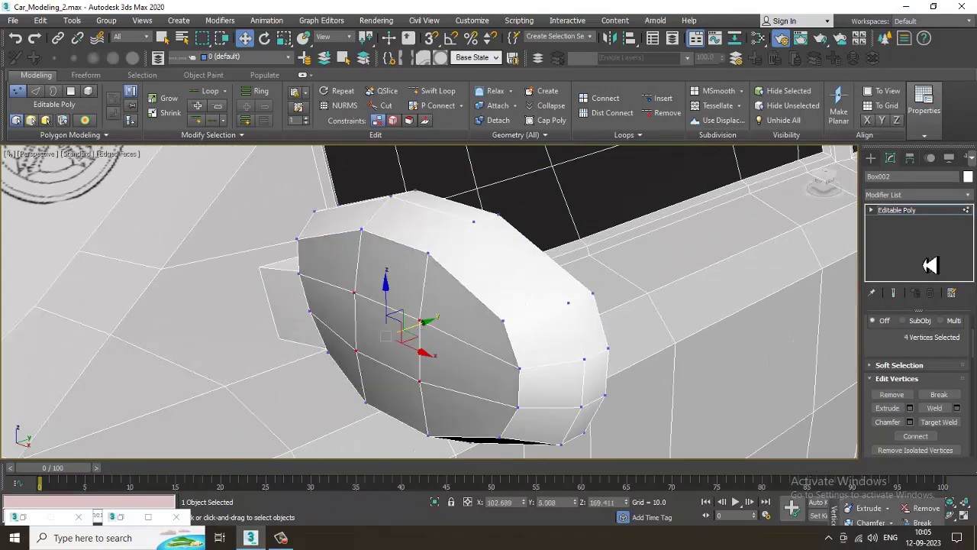
pyautogui.click(936, 210)
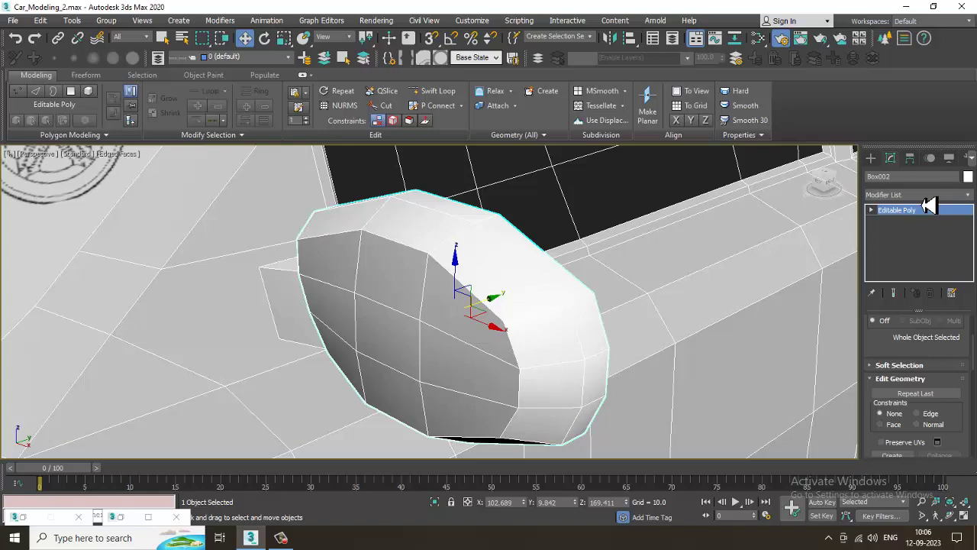
# Apply a TurboSmooth modifier to the side mirror.
pyautogui.click(925, 195)
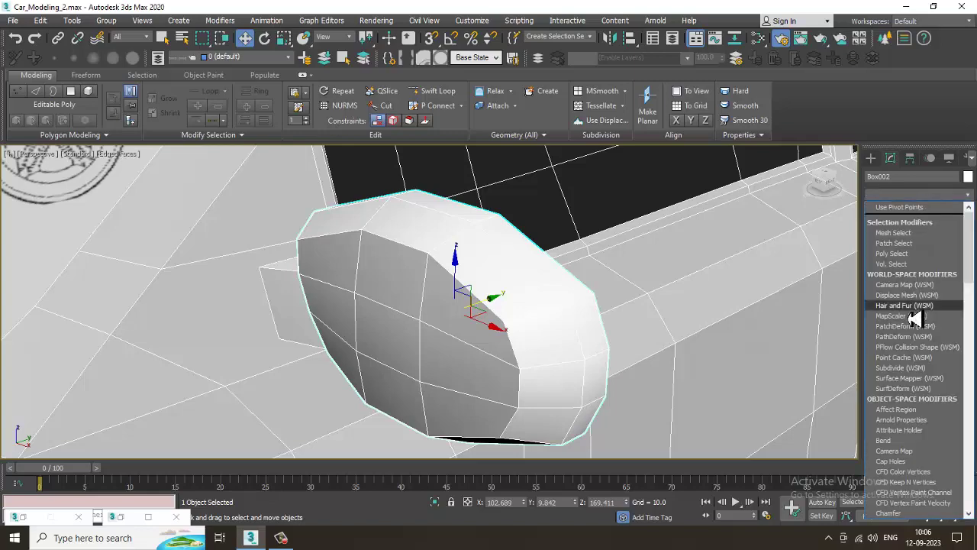
pyautogui.press('t')
pyautogui.click(925, 293)
pyautogui.scroll(-3, 555, 300)
pyautogui.keyDown('alt'); pyautogui.moveTo(555, 300); pyautogui.dragTo(656, 325, button='middle'); pyautogui.keyUp('alt')
pyautogui.scroll(-2, 575, 312)
pyautogui.scroll(-3, 536, 309)
pyautogui.scroll(-3, 585, 362)
# Select the car body, turn on see-through display, and show its side against the blueprint in a maximized Right view.
pyautogui.click(587, 370)
pyautogui.hotkey('alt', 'w')
pyautogui.moveTo(370, 380); pyautogui.dragTo(439, 249, button='middle')
pyautogui.hotkey('alt', 'x')
pyautogui.hotkey('alt', 'w')
pyautogui.scroll(-2, 314, 365)
pyautogui.scroll(2, 343, 275)
pyautogui.scroll(-2, 417, 277)
pyautogui.scroll(2, 452, 284)
pyautogui.scroll(-2, 461, 315)
pyautogui.moveTo(456, 331); pyautogui.dragTo(588, 347, button='middle')
pyautogui.scroll(-2, 540, 331)
pyautogui.moveTo(499, 331); pyautogui.dragTo(510, 331, button='middle')
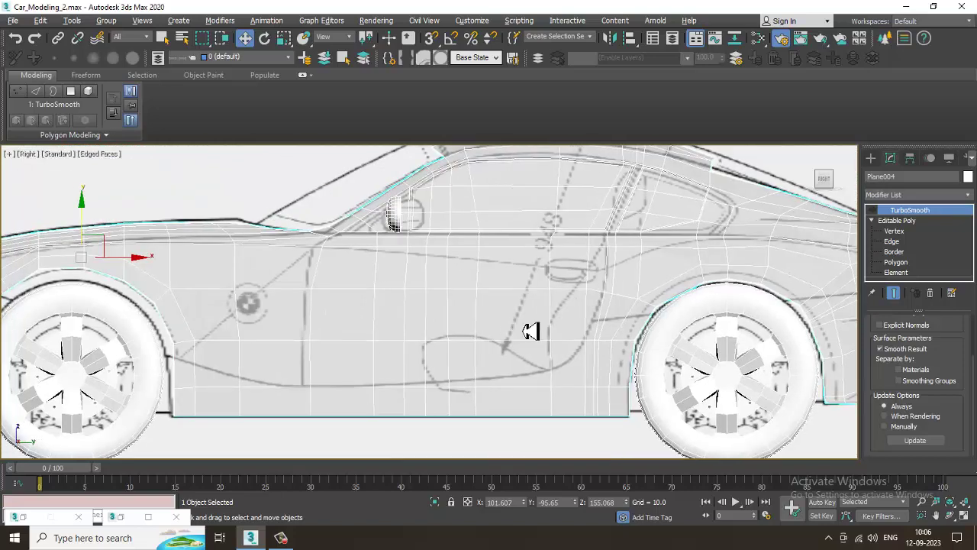
# Insert a horizontal Swift Loop edge loop across the door along the lower edge of the blueprint's door handle.
pyautogui.scroll(5, 564, 340)
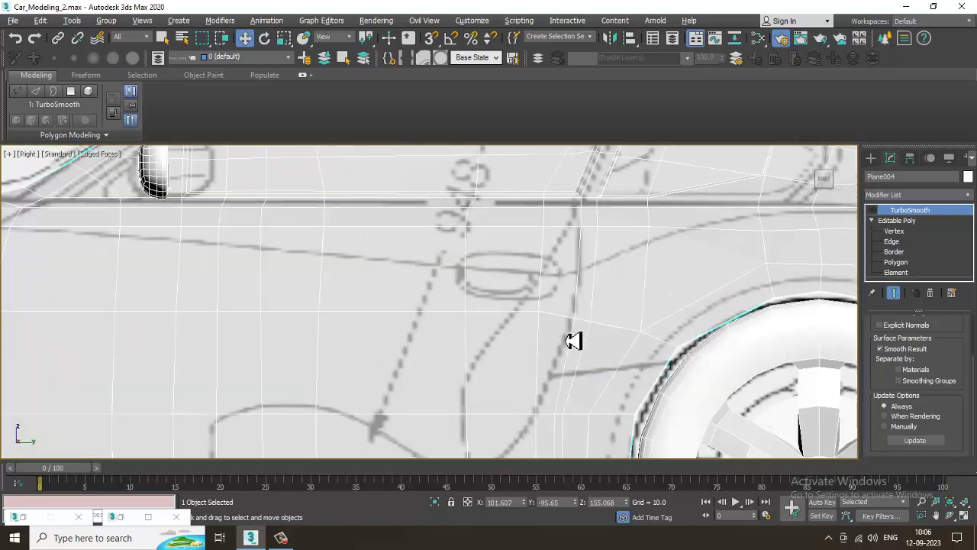
pyautogui.moveTo(573, 341); pyautogui.dragTo(547, 384, button='middle')
pyautogui.moveTo(600, 324); pyautogui.dragTo(580, 385, button='middle')
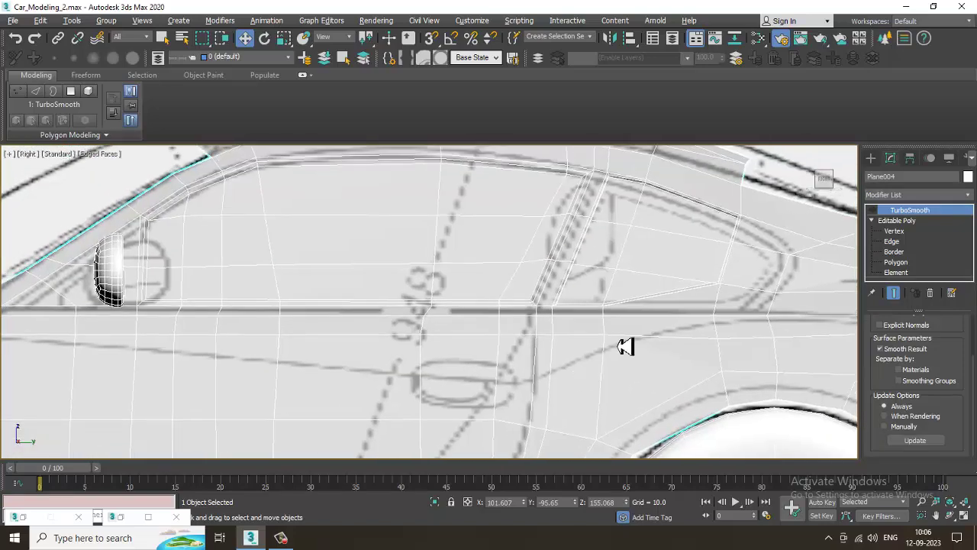
pyautogui.moveTo(625, 346); pyautogui.dragTo(524, 334, button='middle')
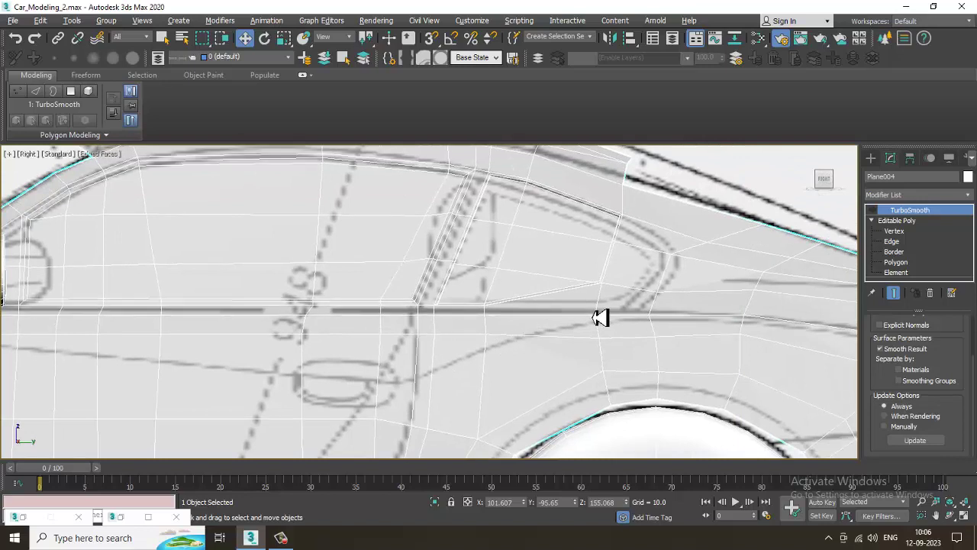
pyautogui.moveTo(549, 324); pyautogui.dragTo(571, 292, button='middle')
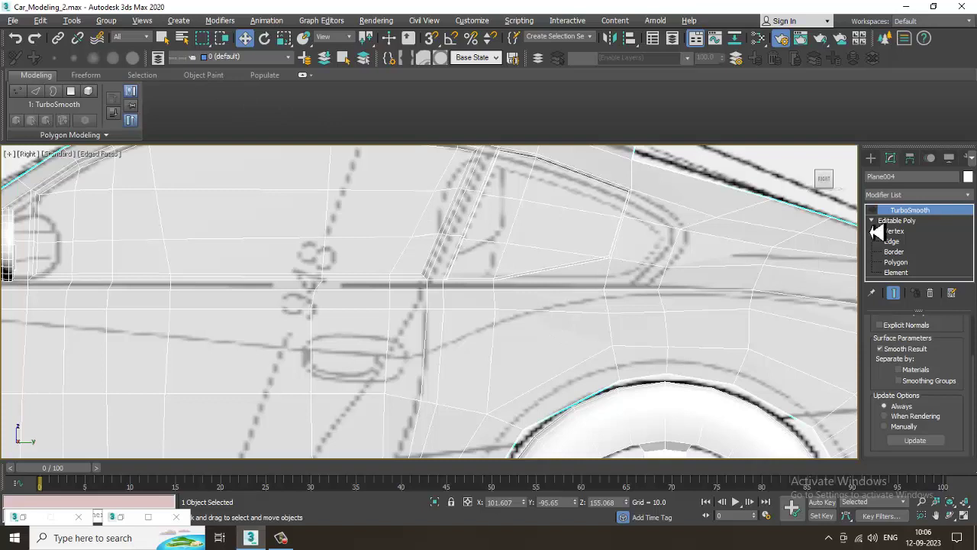
pyautogui.click(899, 220)
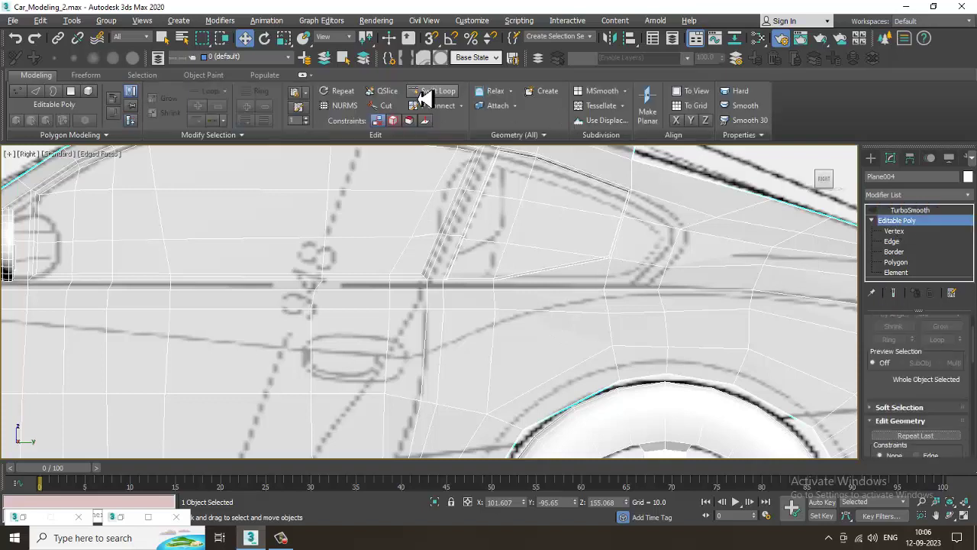
pyautogui.click(425, 92)
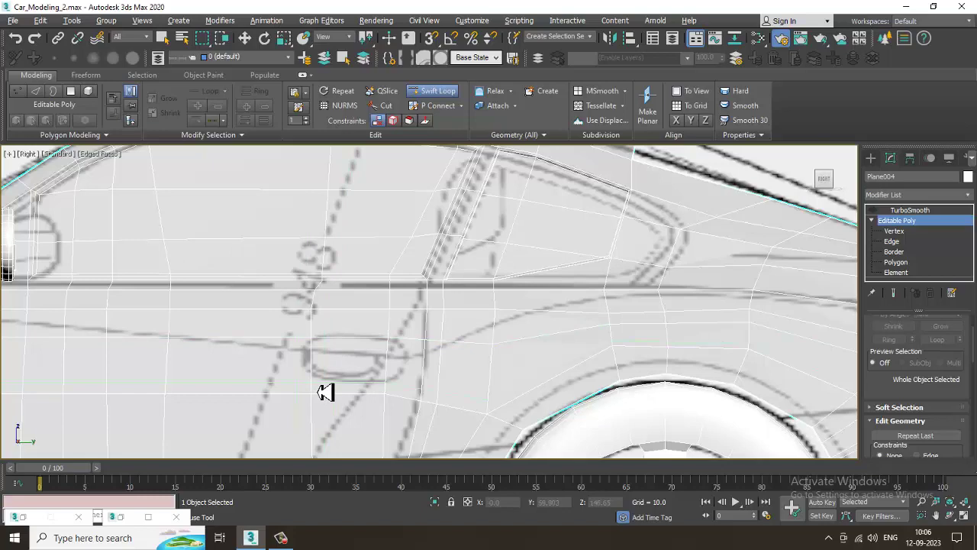
pyautogui.rightClick(325, 390)
# Move the door's vertex columns at the front and rear ends of the handle to match the blueprint's handle outline.
pyautogui.scroll(3, 393, 327)
pyautogui.press('1')
pyautogui.moveTo(279, 309); pyautogui.dragTo(365, 422)
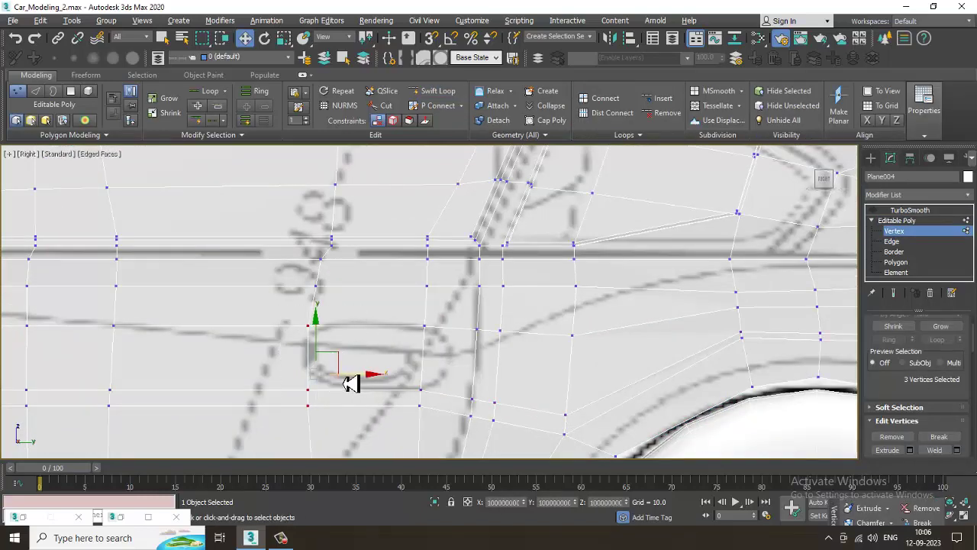
pyautogui.moveTo(369, 379); pyautogui.dragTo(497, 380)
pyautogui.moveTo(419, 275); pyautogui.dragTo(491, 289)
pyautogui.moveTo(386, 229); pyautogui.dragTo(496, 258)
# Examine the adjusted door vertices in the Perspective view and compare them with the blueprint in the Right view.
pyautogui.hotkey('alt', 'w')
pyautogui.scroll(2, 603, 384)
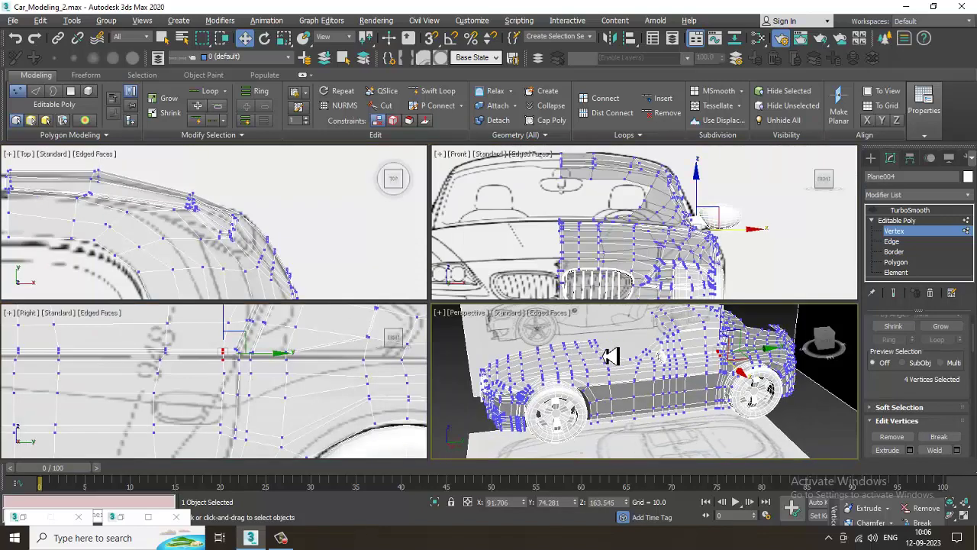
pyautogui.hotkey('alt', 'w')
pyautogui.scroll(5, 560, 266)
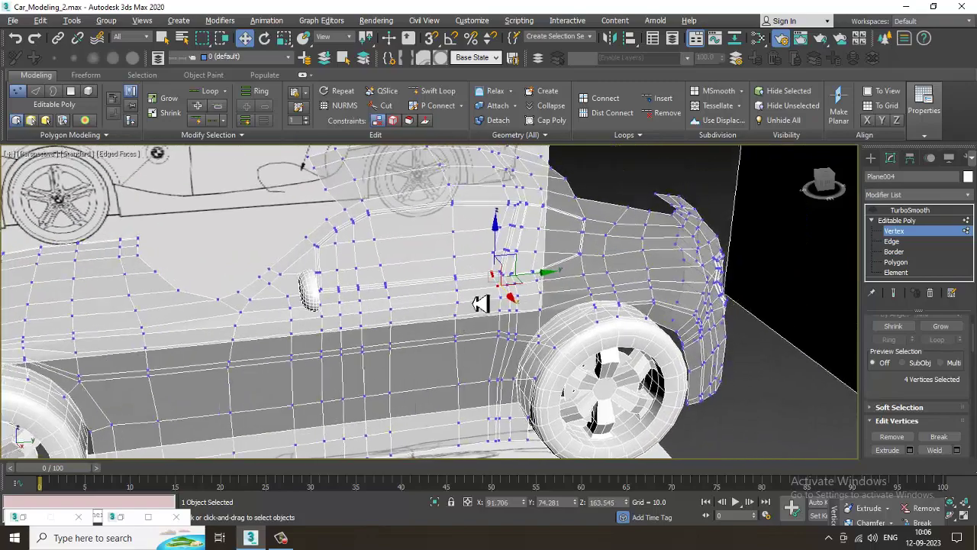
pyautogui.scroll(2, 480, 304)
pyautogui.keyDown('alt'); pyautogui.moveTo(543, 324); pyautogui.dragTo(497, 320, button='middle'); pyautogui.keyUp('alt')
pyautogui.hotkey('alt', 'w')
pyautogui.moveTo(305, 389); pyautogui.dragTo(279, 383, button='middle')
pyautogui.hotkey('alt', 'w')
pyautogui.scroll(3, 318, 372)
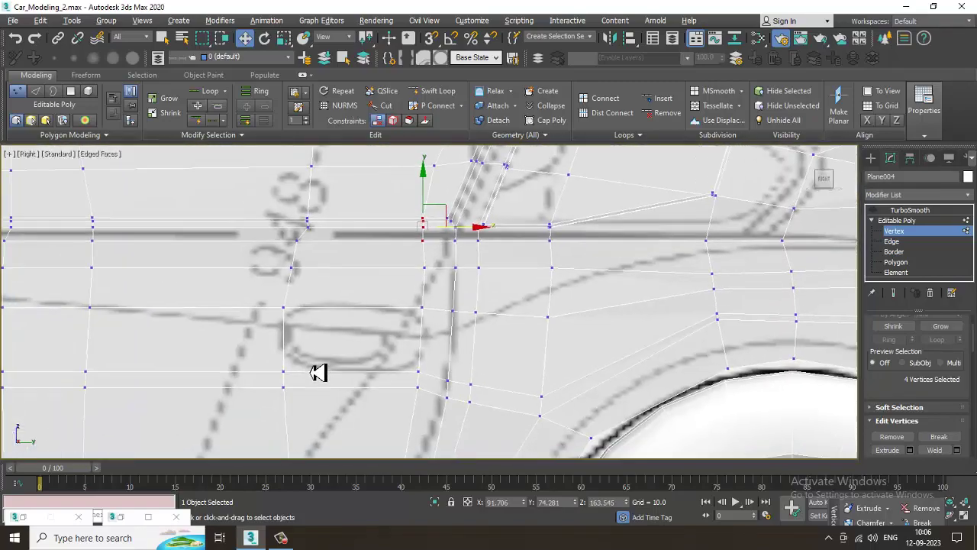
# Select the door polygon that covers the blueprint's handle outline and show it up close in the Perspective view.
pyautogui.press('4')
pyautogui.click(366, 334)
pyautogui.hotkey('alt', 'w')
pyautogui.moveTo(688, 400); pyautogui.dragTo(654, 392, button='middle')
pyautogui.hotkey('alt', 'w')
pyautogui.keyDown('alt'); pyautogui.moveTo(537, 356); pyautogui.dragTo(497, 343, button='middle'); pyautogui.keyUp('alt')
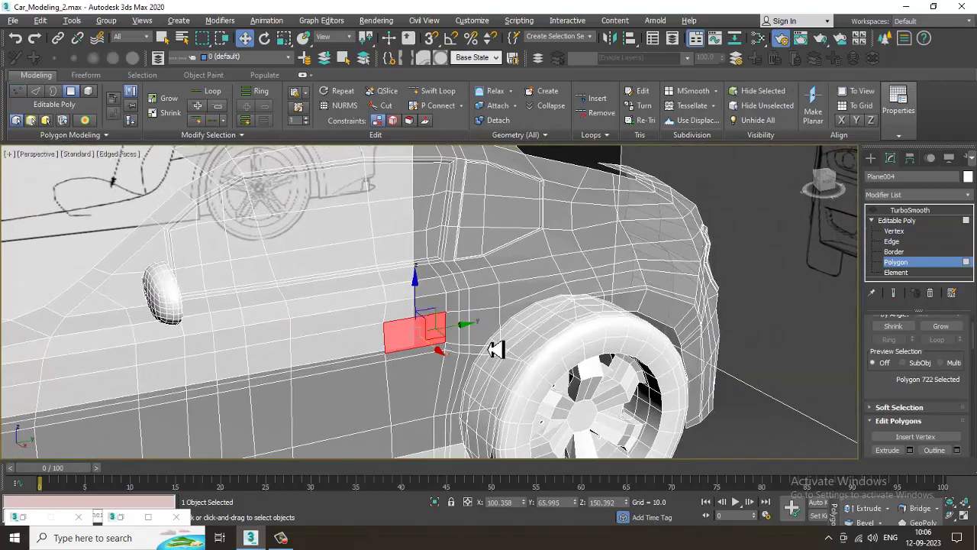
# Bevel the selected door-handle polygon inward with a height of -0.754 and an outline of -0.881.
pyautogui.scroll(3, 445, 365)
pyautogui.keyDown('alt'); pyautogui.moveTo(445, 365); pyautogui.dragTo(602, 351, button='middle'); pyautogui.keyUp('alt')
pyautogui.scroll(4, 480, 349)
pyautogui.scroll(-2, 925, 352)
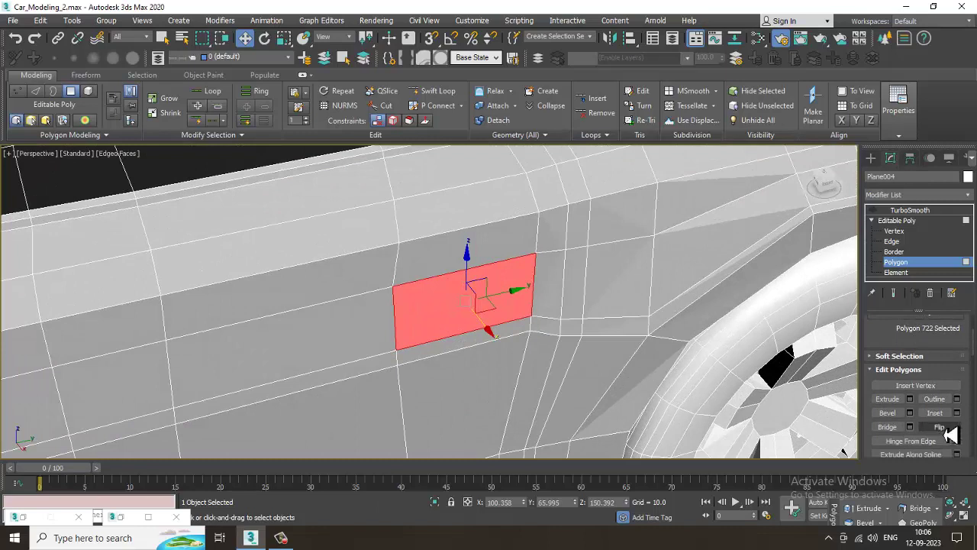
pyautogui.click(909, 412)
pyautogui.moveTo(450, 334); pyautogui.dragTo(449, 358)
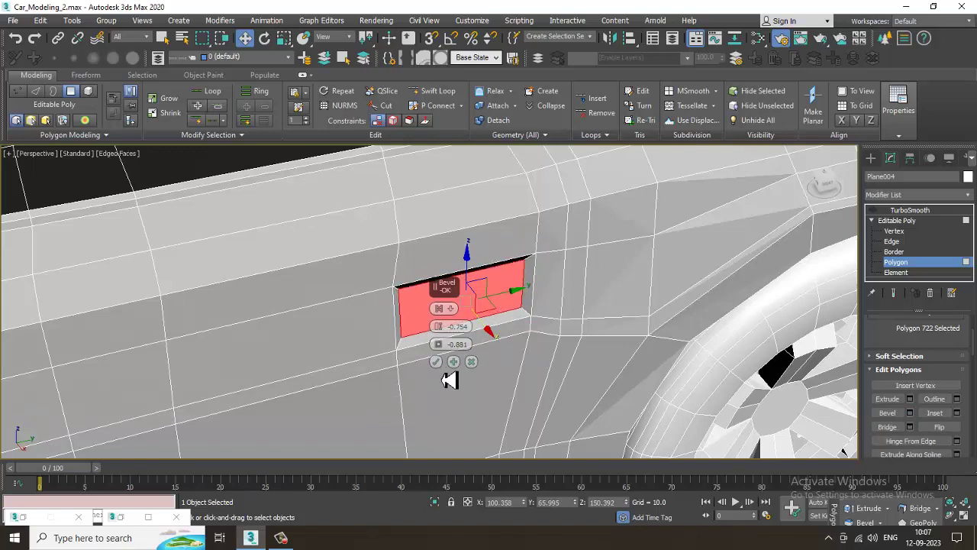
pyautogui.click(435, 362)
pyautogui.keyDown('alt'); pyautogui.moveTo(443, 367); pyautogui.dragTo(493, 329, button='middle'); pyautogui.keyUp('alt')
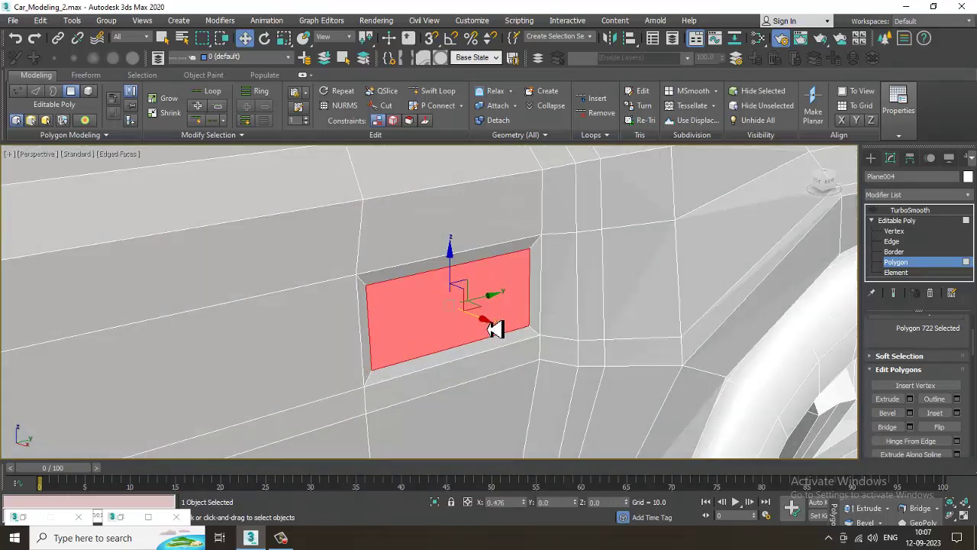
# Insert two vertical Swift Loop edge loops through the handle recess in the Right view, dividing it into three sections.
pyautogui.hotkey('alt', 'w')
pyautogui.middleClick(333, 385)
pyautogui.hotkey('alt', 'x')
pyautogui.moveTo(333, 382); pyautogui.dragTo(317, 377, button='middle')
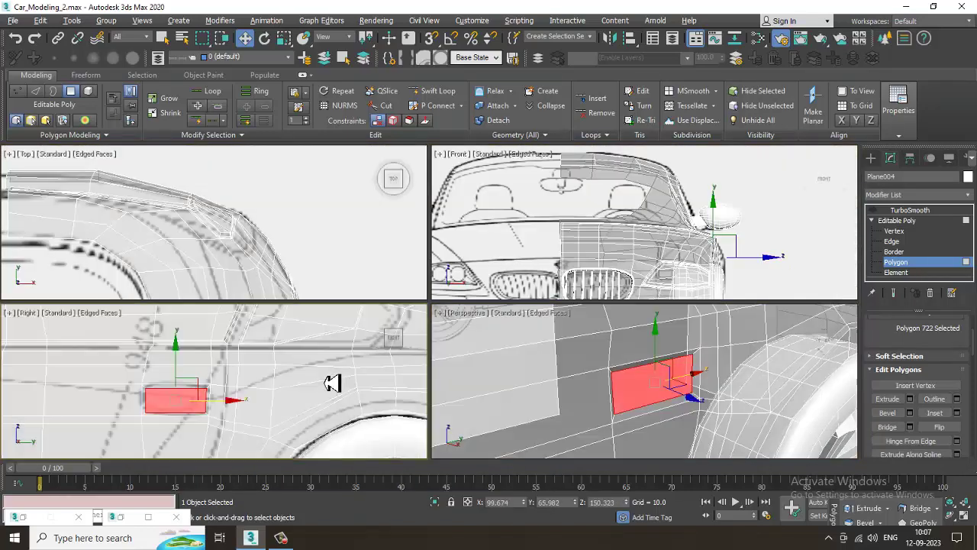
pyautogui.hotkey('alt', 'w')
pyautogui.scroll(2, 412, 315)
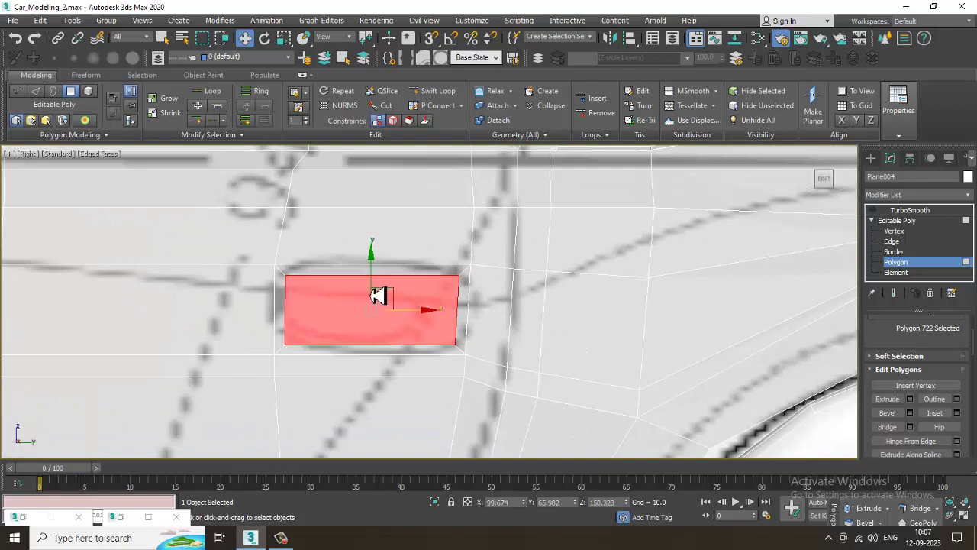
pyautogui.click(434, 92)
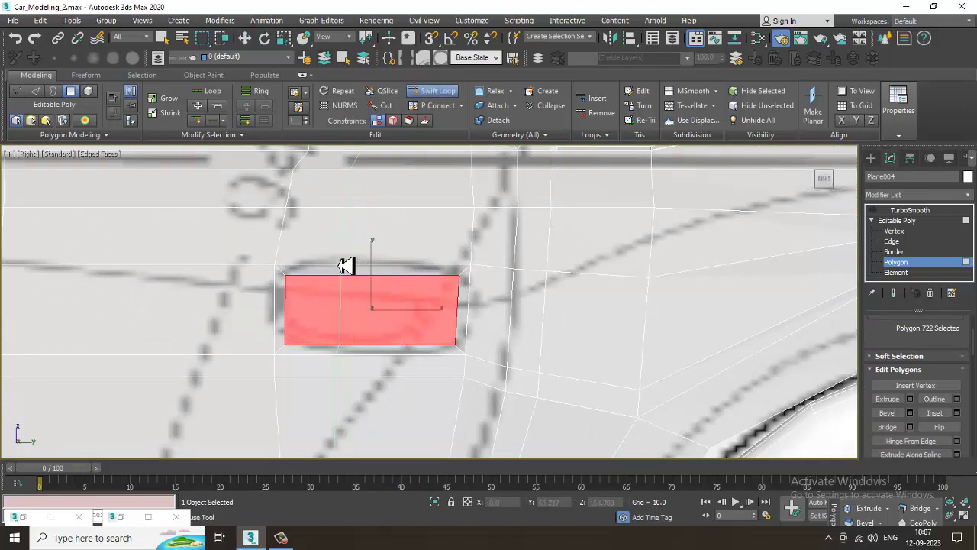
pyautogui.click(339, 266)
pyautogui.click(414, 263)
pyautogui.rightClick(413, 262)
# Move the recess's middle upper vertices up and middle lower vertices down to follow the curved handle outline in the blueprint.
pyautogui.scroll(2, 393, 264)
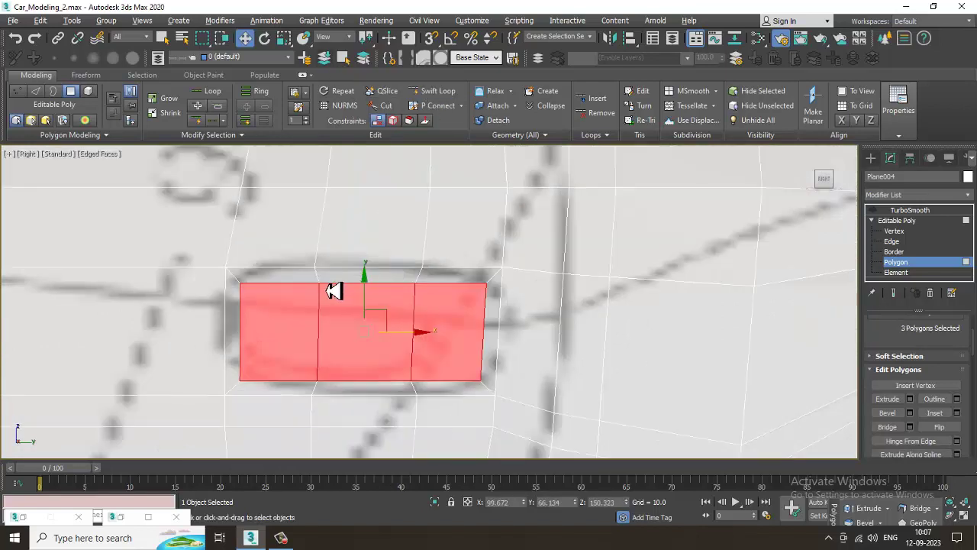
pyautogui.press('1')
pyautogui.moveTo(441, 293); pyautogui.dragTo(438, 290)
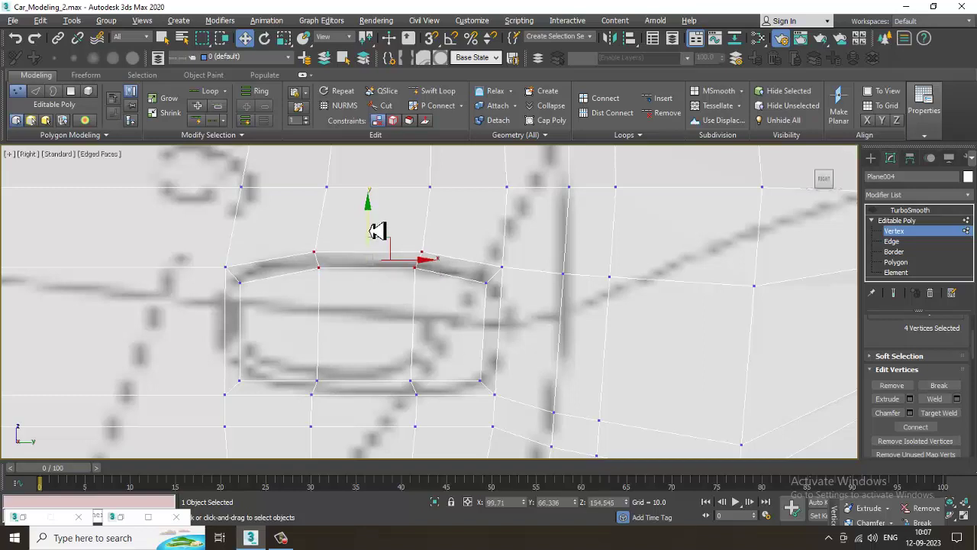
pyautogui.moveTo(427, 278); pyautogui.dragTo(430, 214, button='middle')
pyautogui.moveTo(437, 368); pyautogui.dragTo(444, 387)
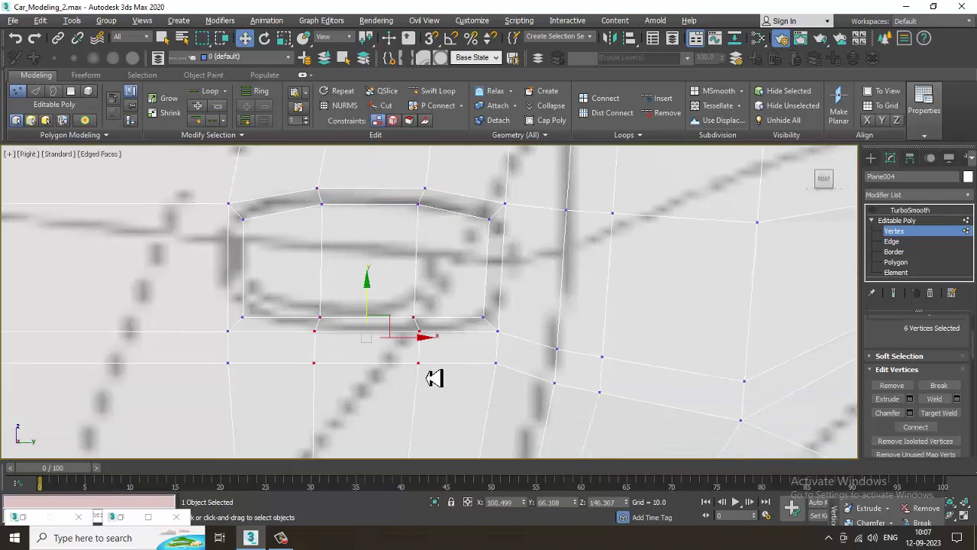
pyautogui.moveTo(368, 310); pyautogui.dragTo(373, 321)
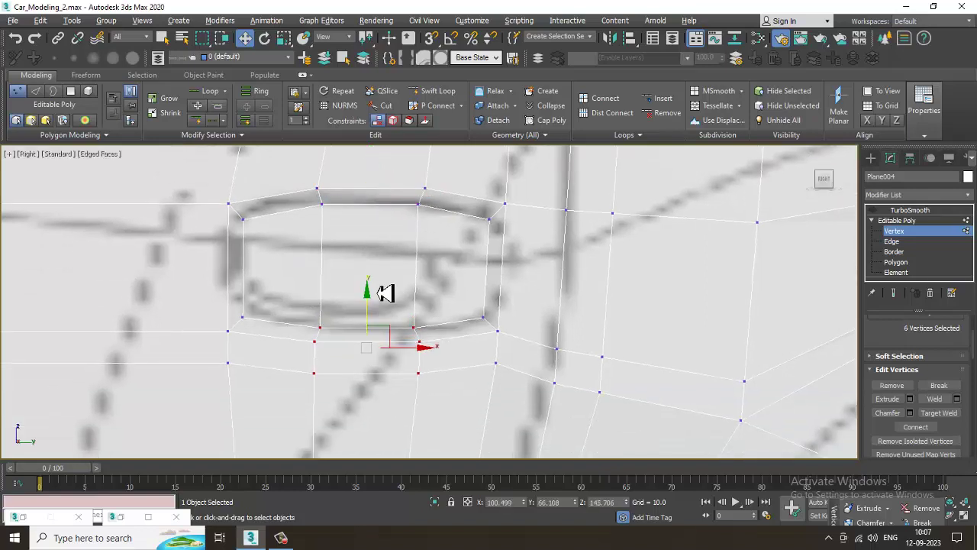
# Select the three inner polygons of the handle recess in the Perspective view and move them about -0.51 along X, deeper into the door.
pyautogui.moveTo(381, 292); pyautogui.dragTo(404, 340, button='middle')
pyautogui.hotkey('alt', 'w')
pyautogui.middleClick(600, 324)
pyautogui.hotkey('alt', 'w')
pyautogui.keyDown('alt'); pyautogui.moveTo(516, 338); pyautogui.dragTo(543, 336, button='middle'); pyautogui.keyUp('alt')
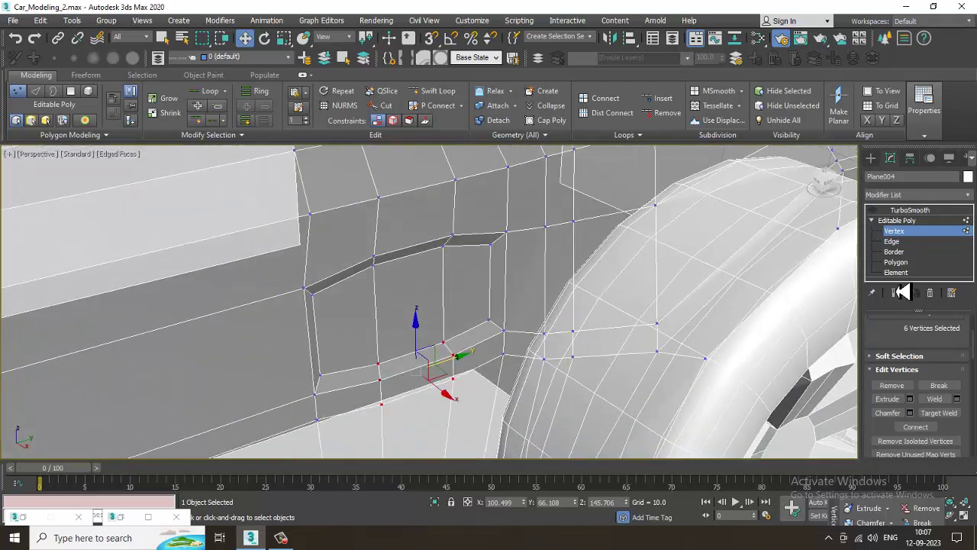
pyautogui.click(899, 264)
pyautogui.press('r')
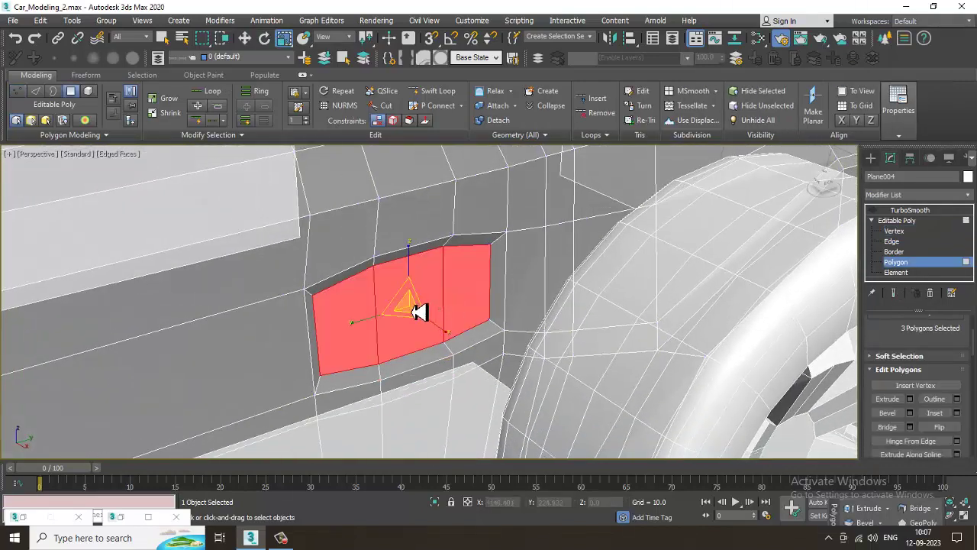
pyautogui.keyDown('alt'); pyautogui.moveTo(430, 310); pyautogui.dragTo(424, 309, button='middle'); pyautogui.keyUp('alt')
pyautogui.press('w')
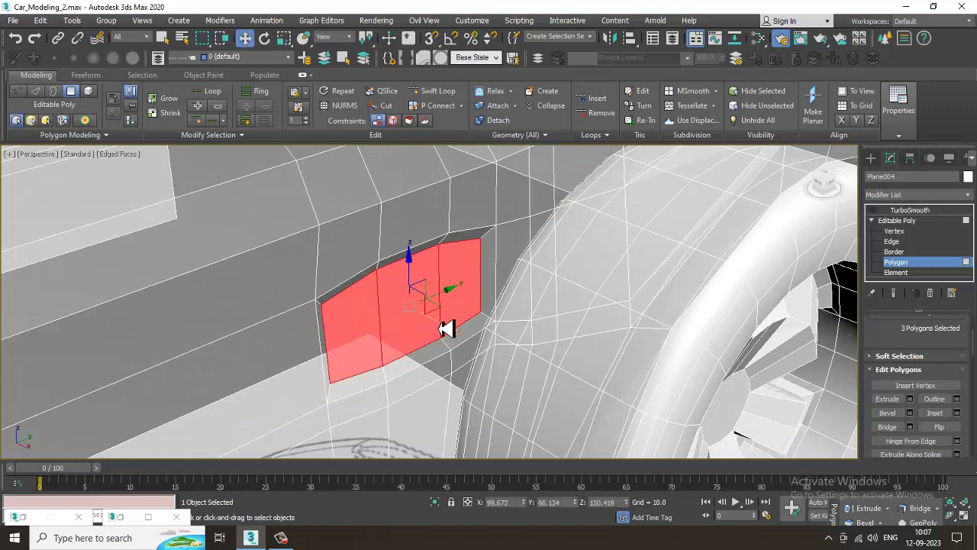
pyautogui.moveTo(448, 331); pyautogui.dragTo(443, 330)
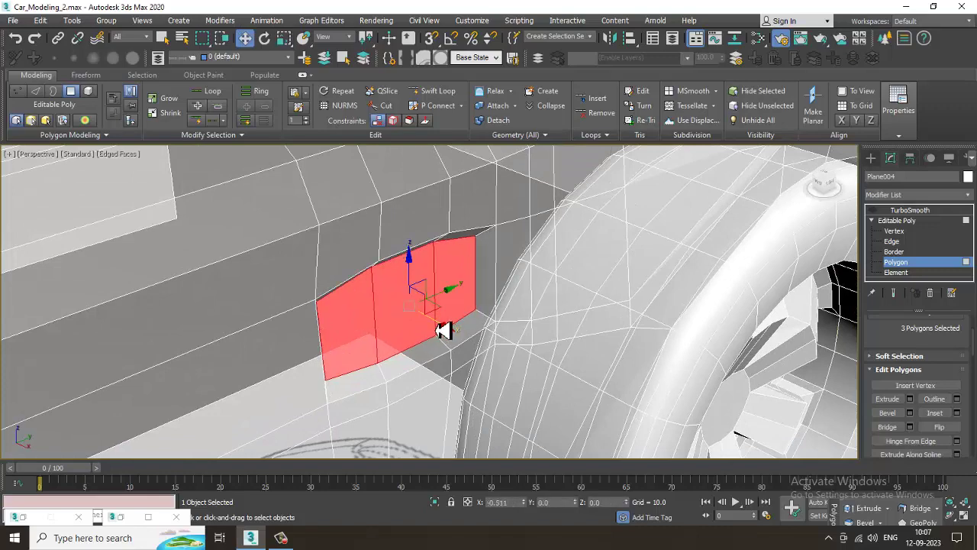
pyautogui.keyDown('alt'); pyautogui.moveTo(443, 330); pyautogui.dragTo(497, 316, button='middle'); pyautogui.keyUp('alt')
pyautogui.click(434, 91)
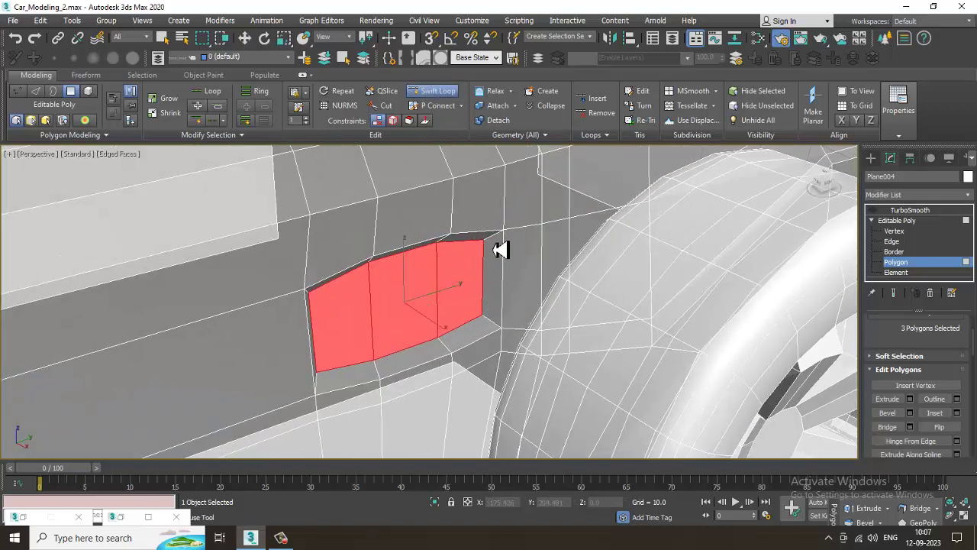
pyautogui.click(435, 93)
pyautogui.keyDown('alt'); pyautogui.moveTo(491, 261); pyautogui.dragTo(480, 307, button='middle'); pyautogui.keyUp('alt')
pyautogui.click(434, 91)
pyautogui.press('w')
pyautogui.click(501, 264)
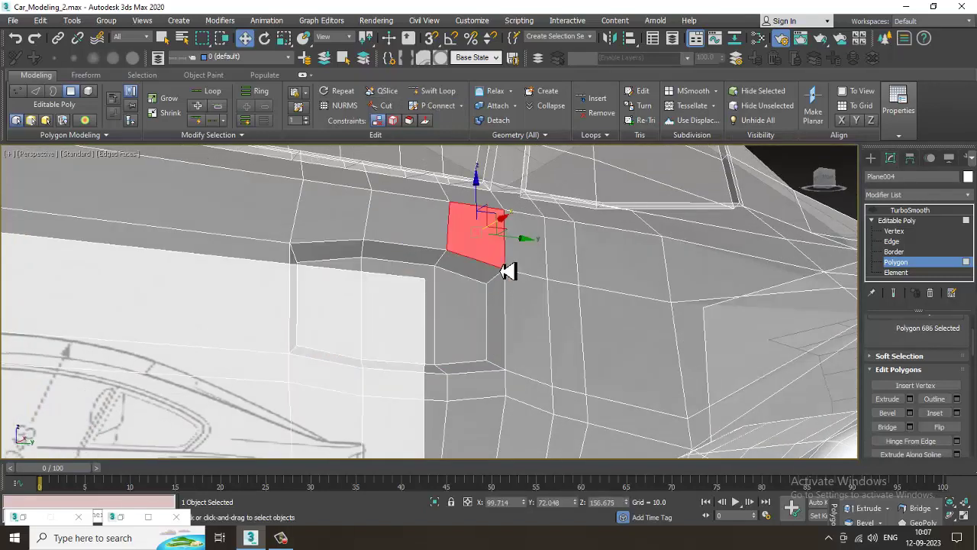
pyautogui.click(435, 92)
pyautogui.scroll(3, 502, 371)
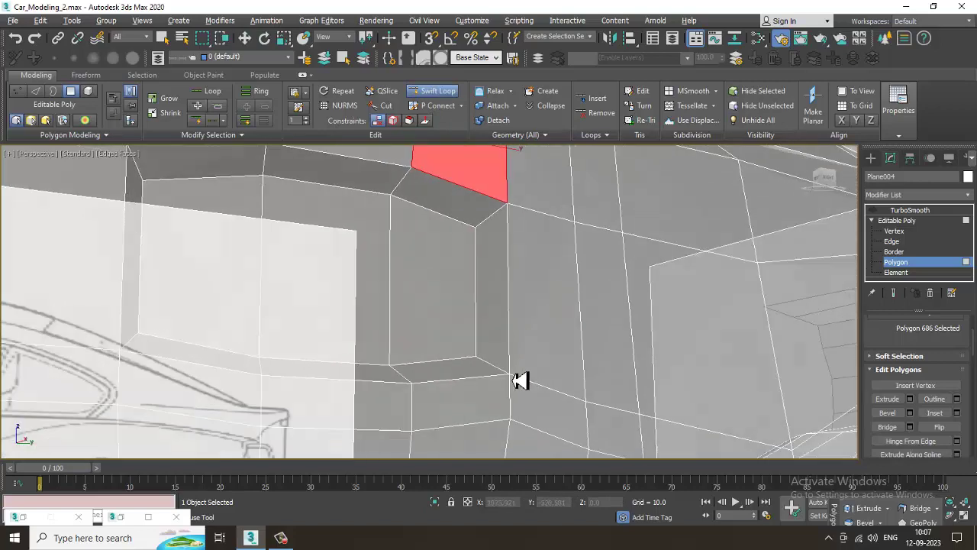
# Connect the ring of edges across the recess's side walls with one segment and a slide of 47.
pyautogui.click(891, 241)
pyautogui.click(495, 369)
pyautogui.hotkey('alt', 'r')
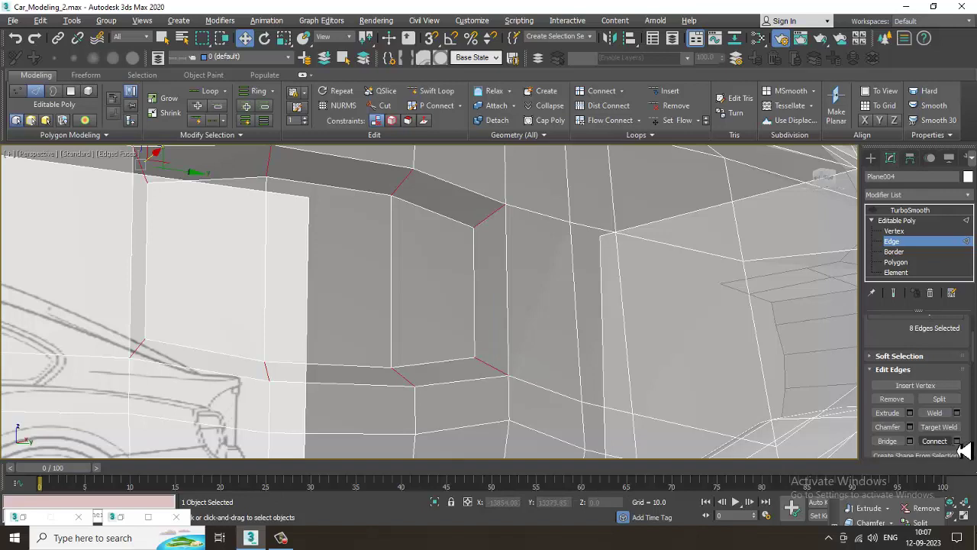
pyautogui.click(957, 442)
pyautogui.moveTo(448, 348); pyautogui.dragTo(405, 238)
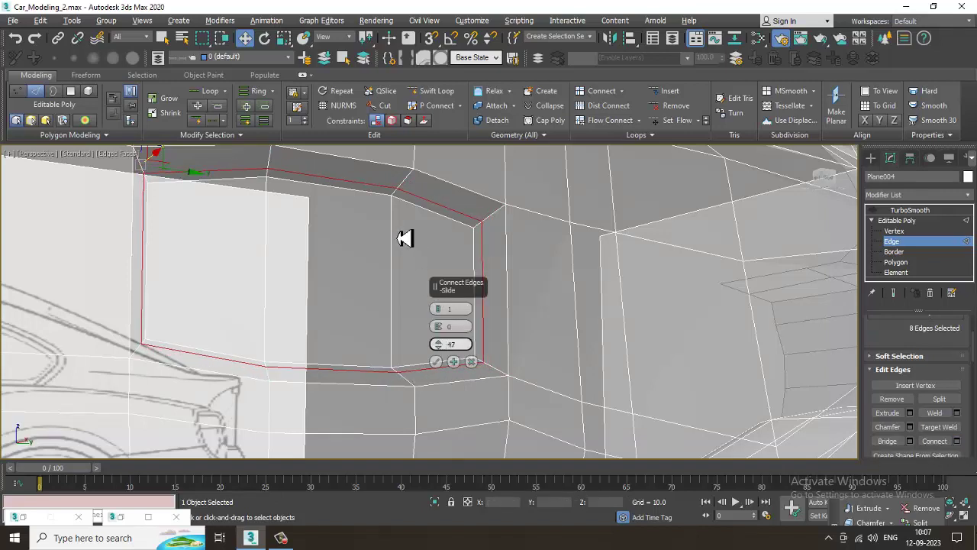
pyautogui.click(438, 363)
pyautogui.keyDown('alt'); pyautogui.moveTo(443, 364); pyautogui.dragTo(457, 247, button='middle'); pyautogui.keyUp('alt')
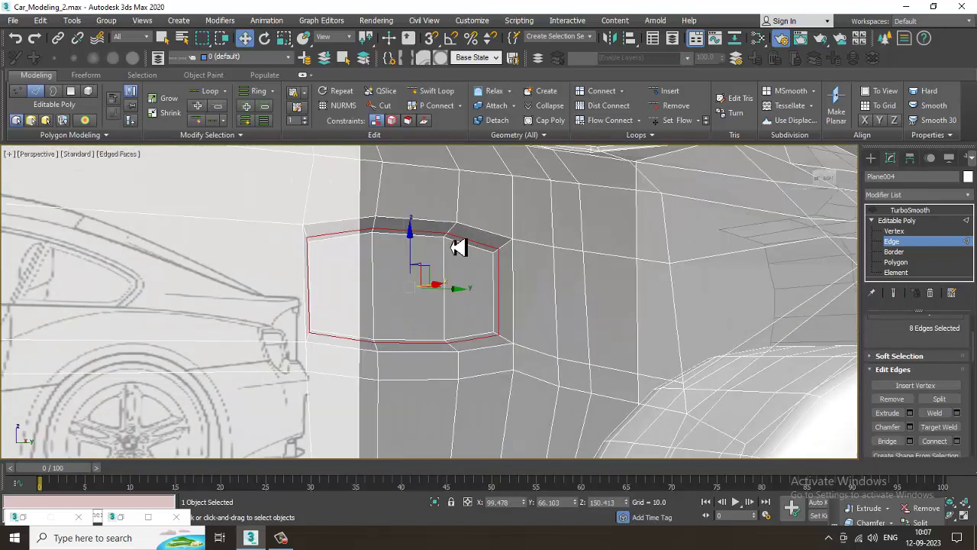
# Connect the outer ring of side-wall edges to add a second loop between the first loop and the recess's rim, adjusting its slide.
pyautogui.click(431, 90)
pyautogui.keyDown('alt'); pyautogui.moveTo(376, 238); pyautogui.dragTo(384, 216, button='middle'); pyautogui.keyUp('alt')
pyautogui.press('w')
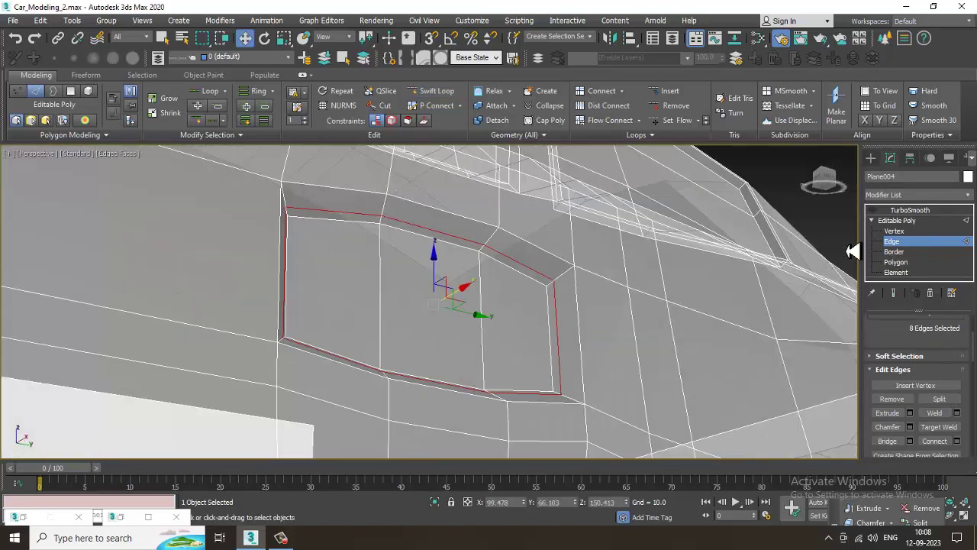
pyautogui.click(384, 211)
pyautogui.hotkey('alt', 'r')
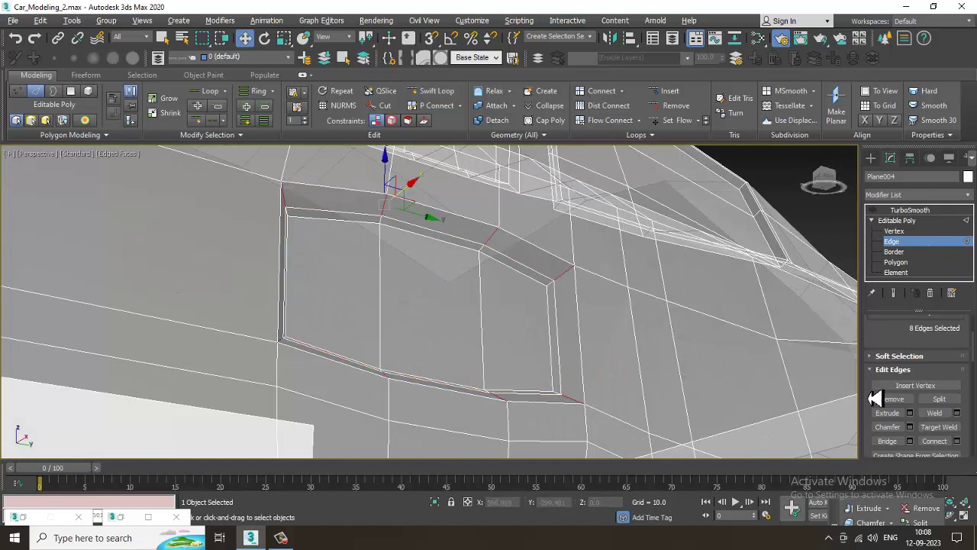
pyautogui.click(957, 442)
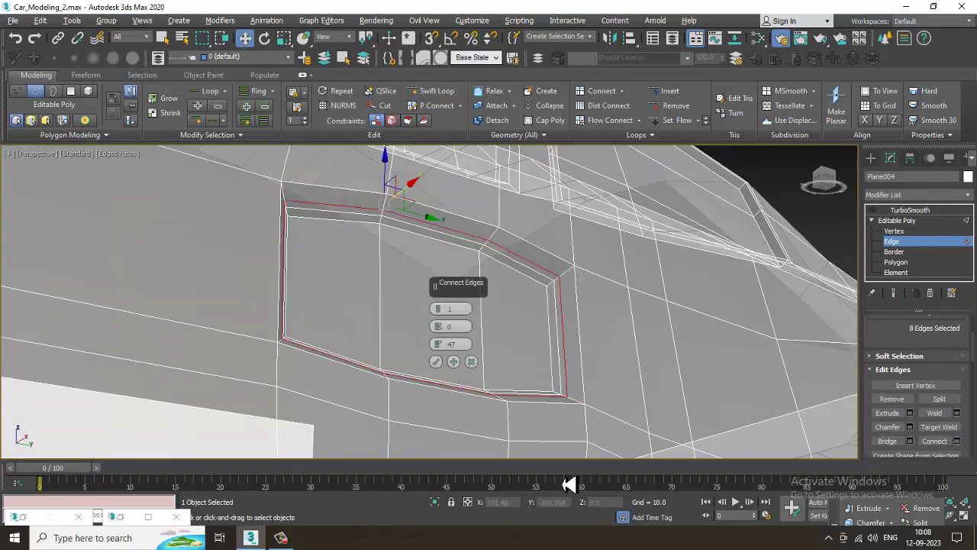
pyautogui.click(282, 537)
pyautogui.click(283, 538)
pyautogui.moveTo(447, 344); pyautogui.dragTo(510, 421)
pyautogui.click(436, 363)
# Select the three outer polygons along the recess's upper wall and extrude them downward by about 3.619 to form the handle flap.
pyautogui.keyDown('alt'); pyautogui.moveTo(467, 321); pyautogui.dragTo(416, 299, button='middle'); pyautogui.keyUp('alt')
pyautogui.scroll(-3, 505, 270)
pyautogui.press('4')
pyautogui.click(399, 308)
pyautogui.keyDown('ctrl'); pyautogui.click(468, 309); pyautogui.keyUp('ctrl')
pyautogui.keyDown('ctrl'); pyautogui.click(527, 320); pyautogui.keyUp('ctrl')
pyautogui.scroll(-5, 528, 321)
pyautogui.keyDown('alt'); pyautogui.moveTo(536, 319); pyautogui.dragTo(844, 409, button='middle'); pyautogui.keyUp('alt')
pyautogui.scroll(3, 460, 289)
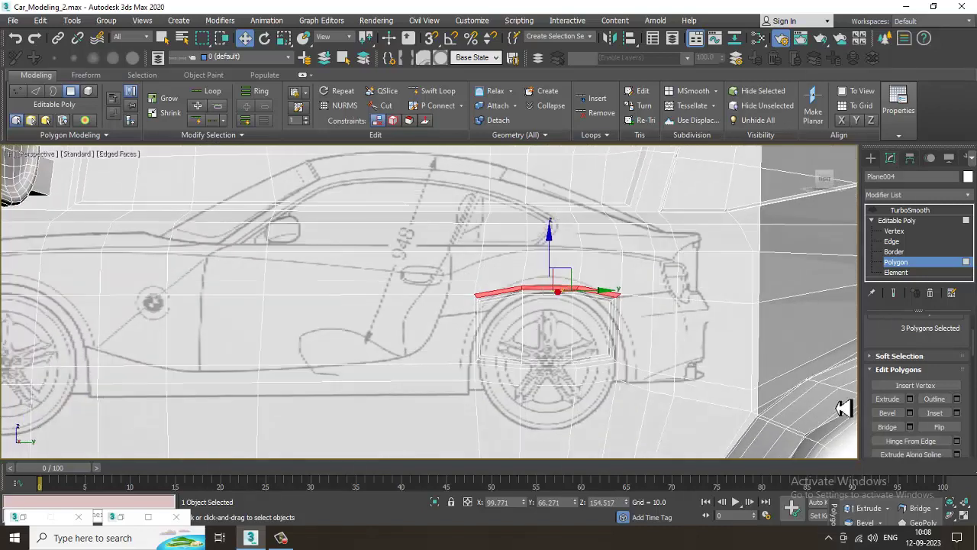
pyautogui.click(909, 399)
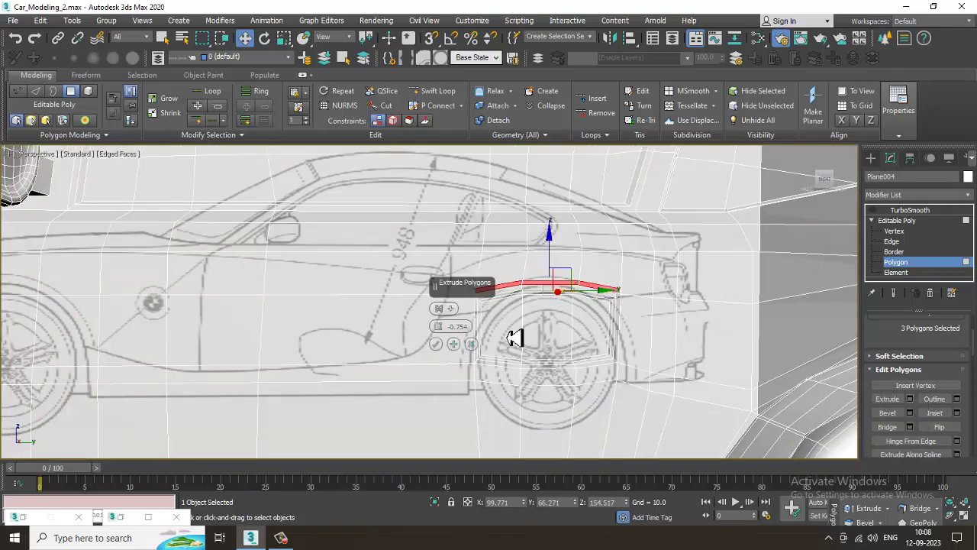
pyautogui.moveTo(444, 330); pyautogui.dragTo(446, 304)
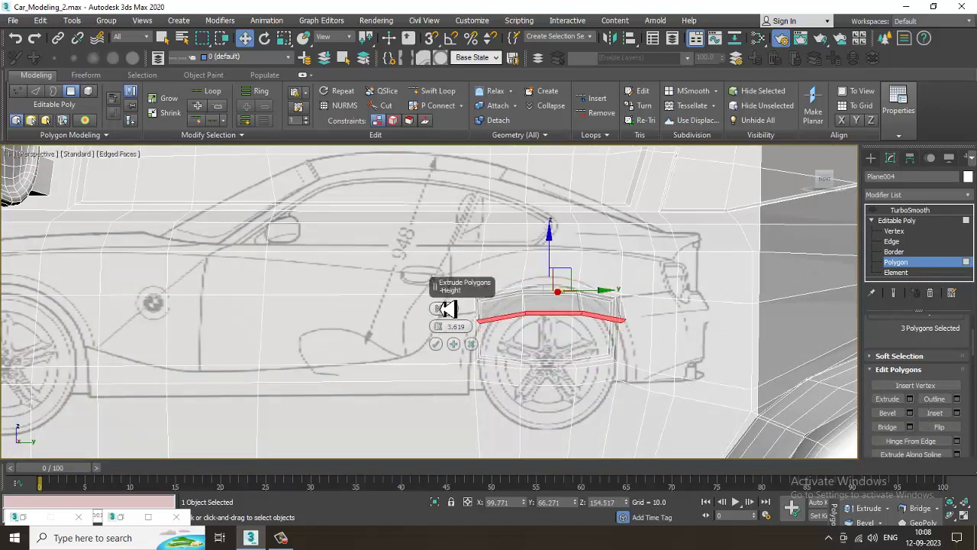
# Shift the end polygons of the extruded handle flap outward along X toward the door surface.
pyautogui.keyDown('alt'); pyautogui.moveTo(447, 309); pyautogui.dragTo(581, 340, button='middle'); pyautogui.keyUp('alt')
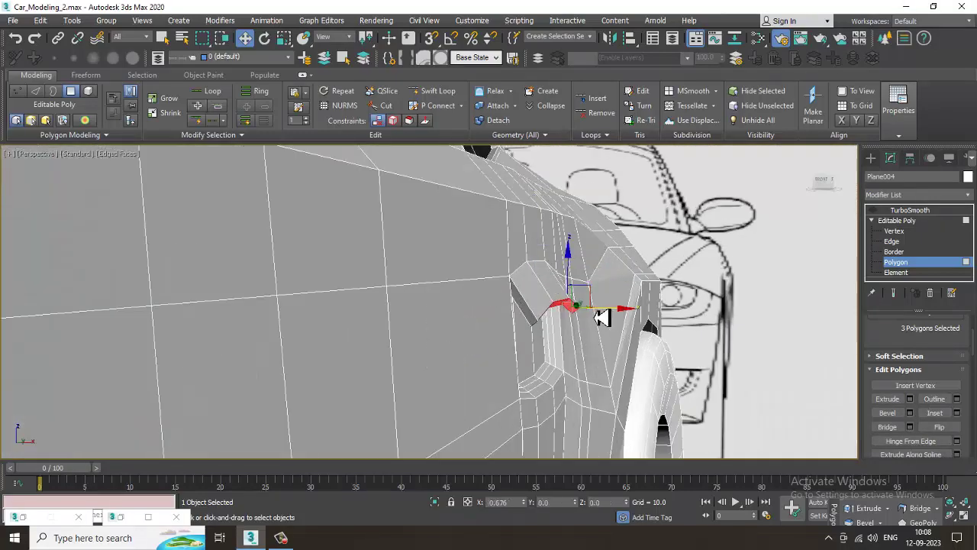
pyautogui.press('z')
pyautogui.keyDown('alt'); pyautogui.moveTo(533, 318); pyautogui.dragTo(569, 338, button='middle'); pyautogui.keyUp('alt')
pyautogui.scroll(-5, 543, 354)
pyautogui.scroll(8, 567, 336)
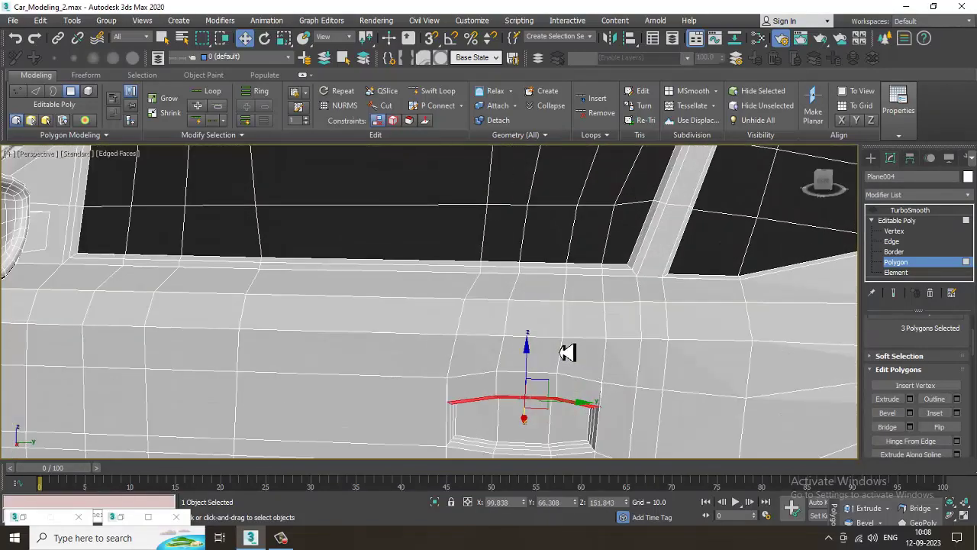
# Flatten the handle flap's lower end by scaling it along Z, and scale its length to 99 percent along Y.
pyautogui.press('r')
pyautogui.moveTo(530, 331); pyautogui.dragTo(526, 488)
pyautogui.keyDown('alt'); pyautogui.moveTo(552, 367); pyautogui.dragTo(544, 328, button='middle'); pyautogui.keyUp('alt')
pyautogui.scroll(3, 530, 329)
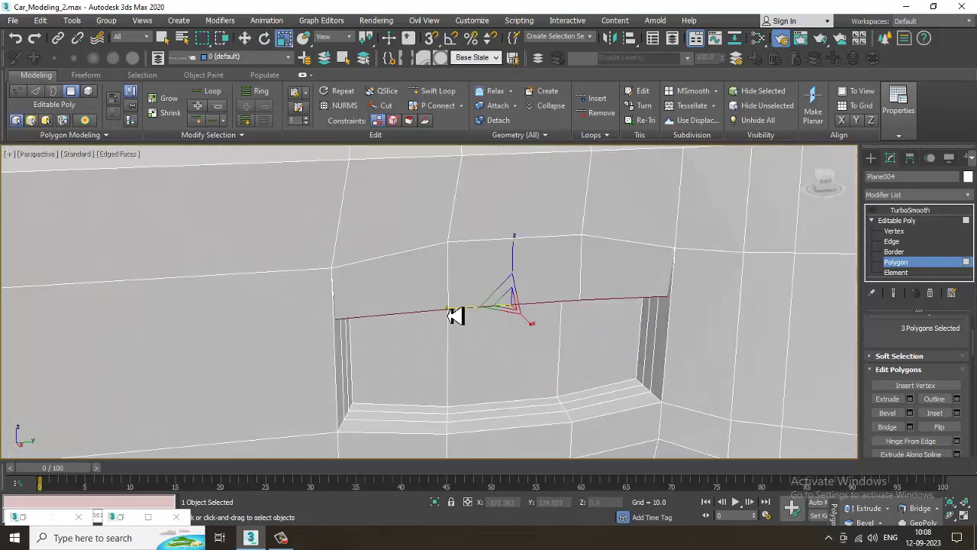
pyautogui.moveTo(455, 317); pyautogui.dragTo(456, 318)
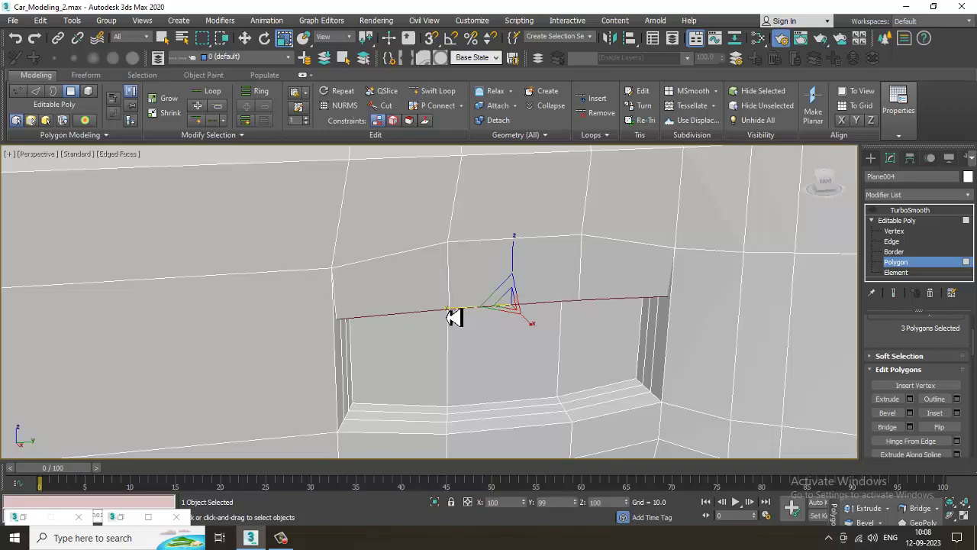
pyautogui.press('w')
# Select the two vertices at the handle flap's rear lower corner and move them slightly forward along Y to 73.776.
pyautogui.press('1')
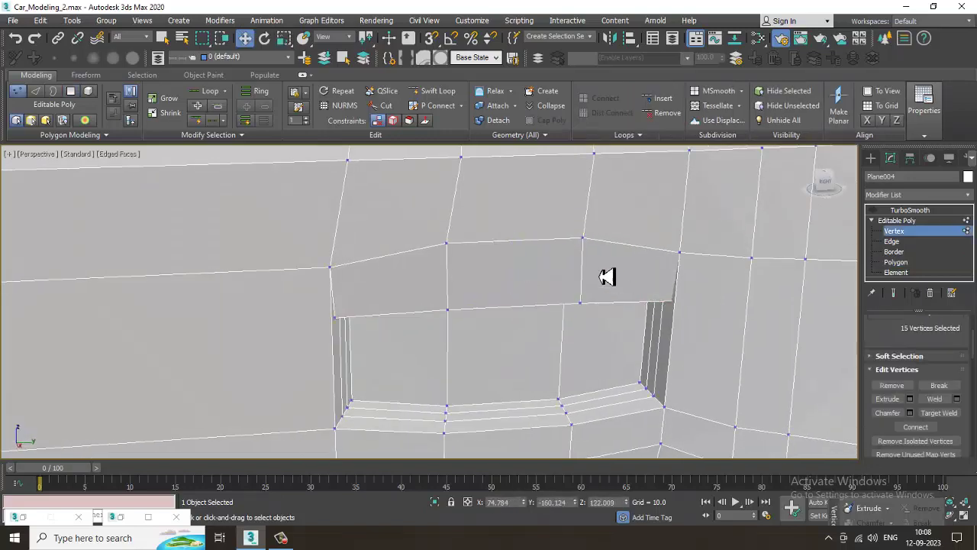
pyautogui.press('F3')
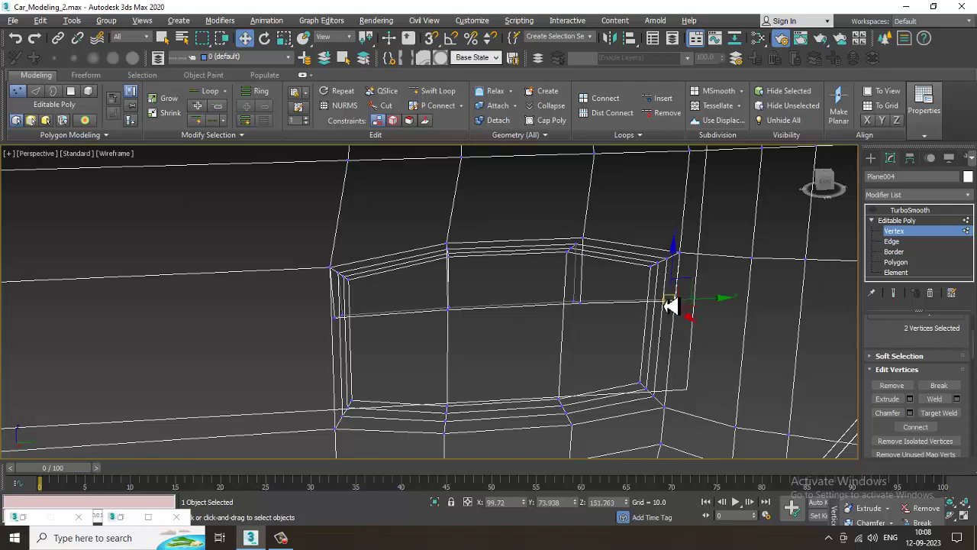
pyautogui.keyDown('alt'); pyautogui.moveTo(679, 310); pyautogui.dragTo(669, 322, button='middle'); pyautogui.keyUp('alt')
pyautogui.press('F3')
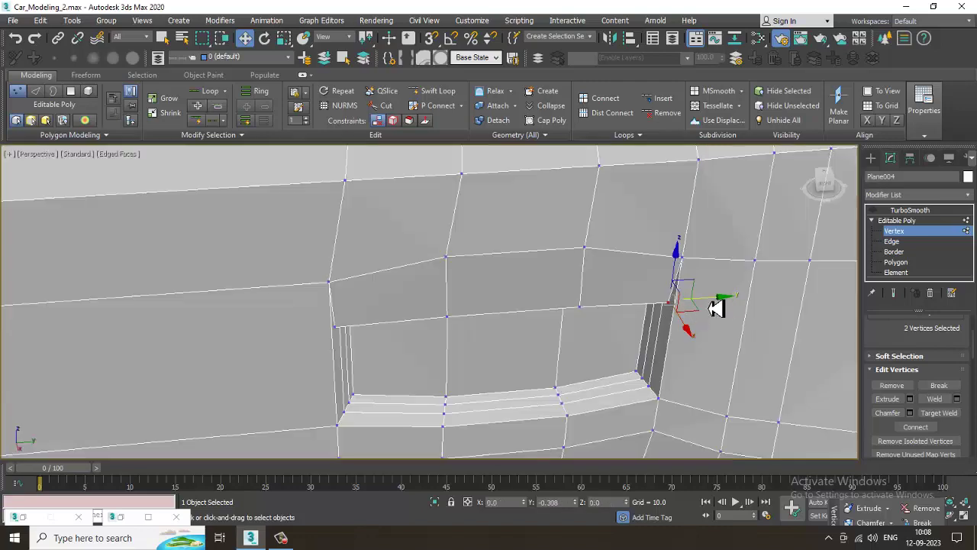
pyautogui.keyDown('alt'); pyautogui.moveTo(572, 331); pyautogui.dragTo(584, 299, button='middle'); pyautogui.keyUp('alt')
pyautogui.scroll(8, 588, 301)
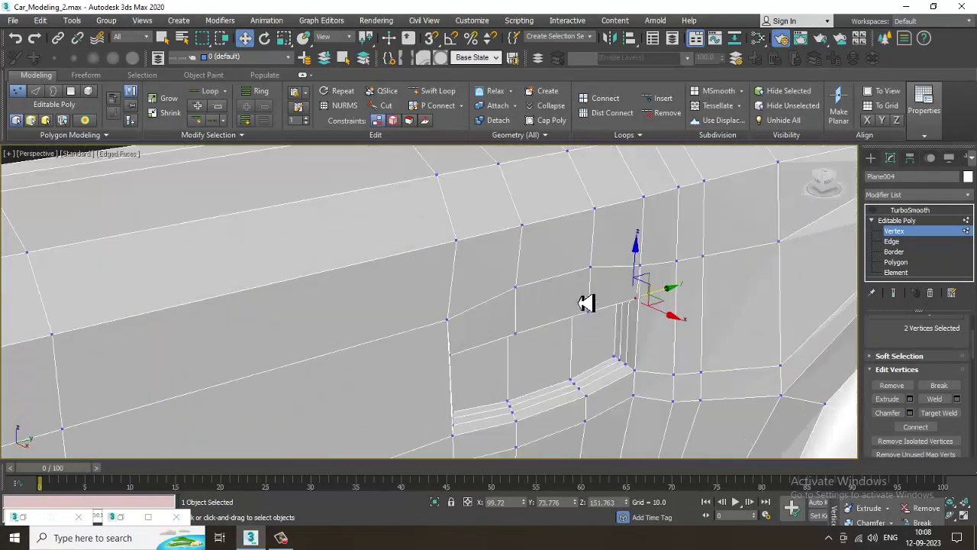
pyautogui.scroll(-3, 599, 297)
pyautogui.moveTo(576, 293); pyautogui.dragTo(607, 273, button='middle')
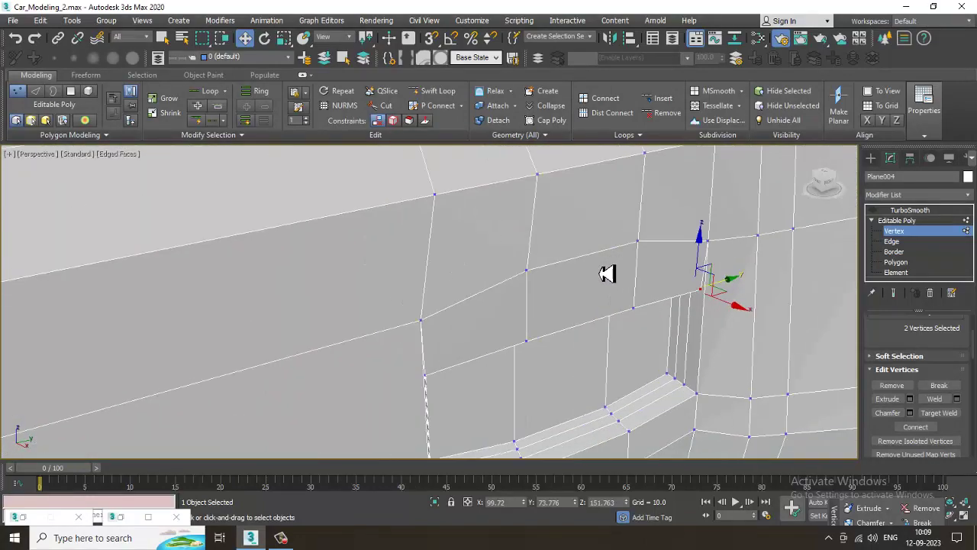
# Insert an edge loop running lengthwise around the door handle flap with Swift Loop.
pyautogui.click(433, 90)
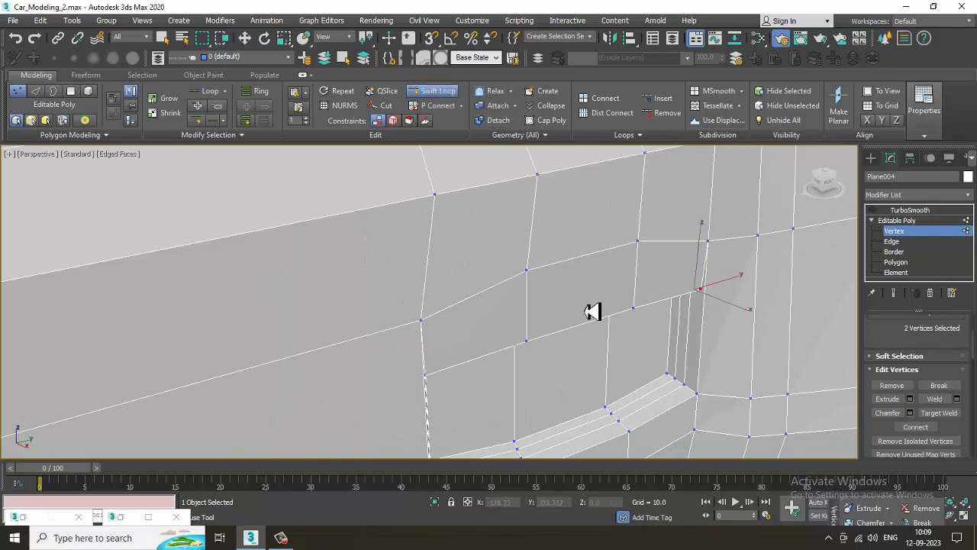
pyautogui.keyDown('alt'); pyautogui.moveTo(616, 317); pyautogui.dragTo(424, 306, button='middle'); pyautogui.keyUp('alt')
pyautogui.keyDown('alt'); pyautogui.moveTo(580, 301); pyautogui.dragTo(586, 302, button='middle'); pyautogui.keyUp('alt')
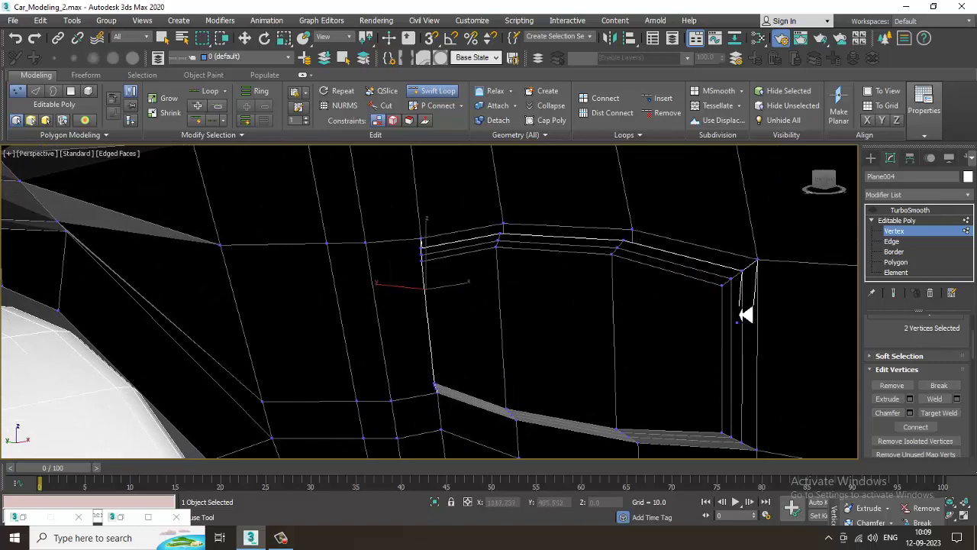
pyautogui.click(743, 313)
pyautogui.keyDown('alt'); pyautogui.moveTo(772, 321); pyautogui.dragTo(610, 325, button='middle'); pyautogui.keyUp('alt')
pyautogui.press('w')
pyautogui.keyDown('alt'); pyautogui.moveTo(574, 298); pyautogui.dragTo(464, 283, button='middle'); pyautogui.keyUp('alt')
pyautogui.press('1')
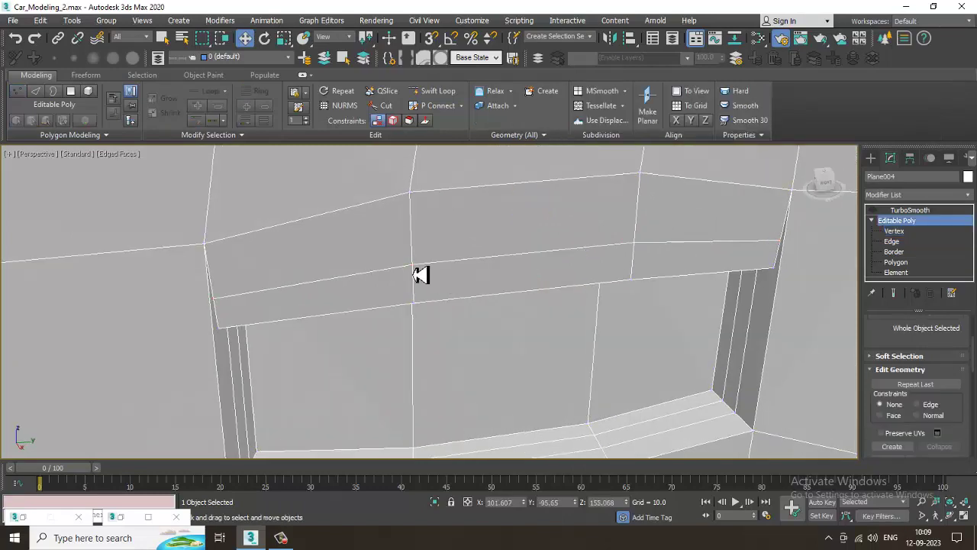
# Select the new edge loop on the handle flap and raise it along Z to 152.915.
pyautogui.press('2')
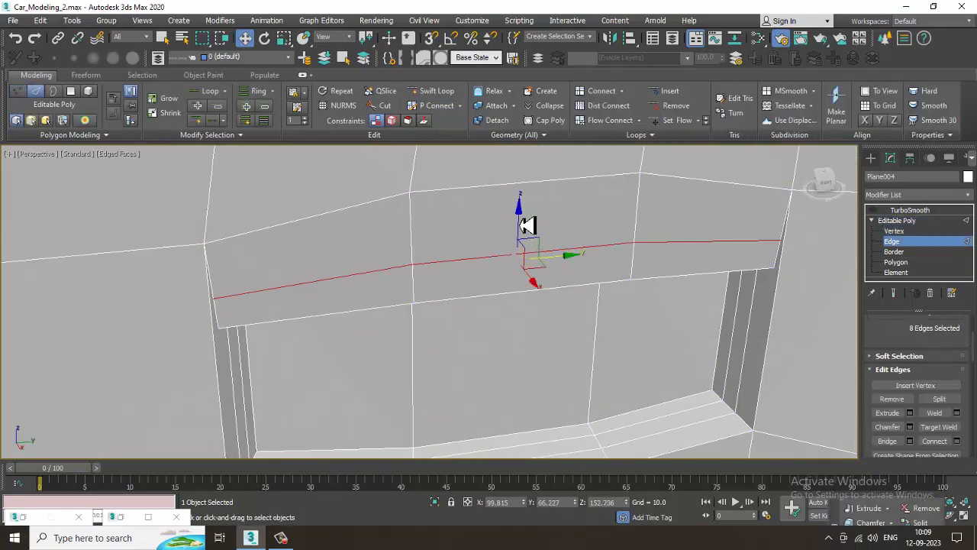
pyautogui.moveTo(521, 222); pyautogui.dragTo(521, 217)
pyautogui.keyDown('alt'); pyautogui.moveTo(527, 243); pyautogui.dragTo(533, 258, button='middle'); pyautogui.keyUp('alt')
pyautogui.scroll(3, 458, 270)
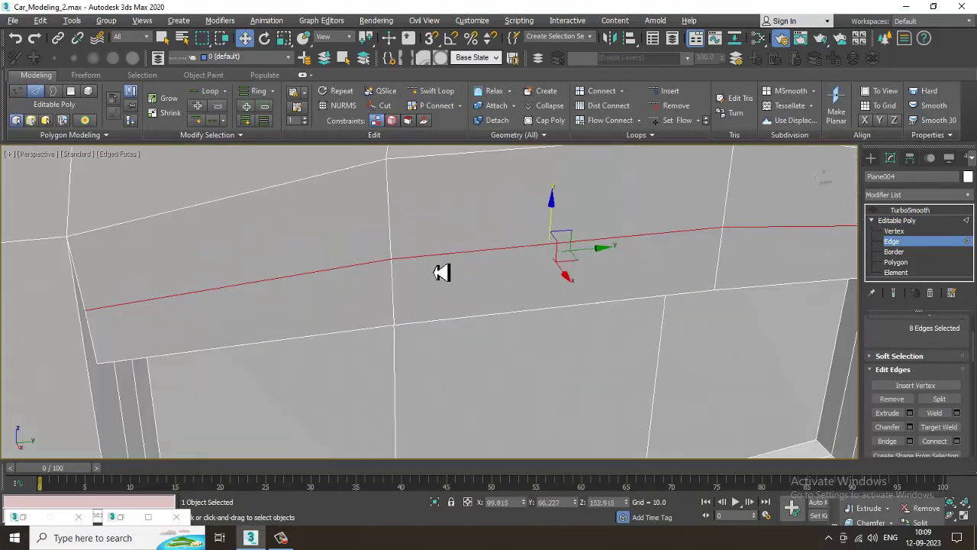
pyautogui.keyDown('alt'); pyautogui.moveTo(426, 271); pyautogui.dragTo(440, 276, button='middle'); pyautogui.keyUp('alt')
# Select the four inner vertices of the new loop on the handle flap and move them along X.
pyautogui.press('1')
pyautogui.press('F3')
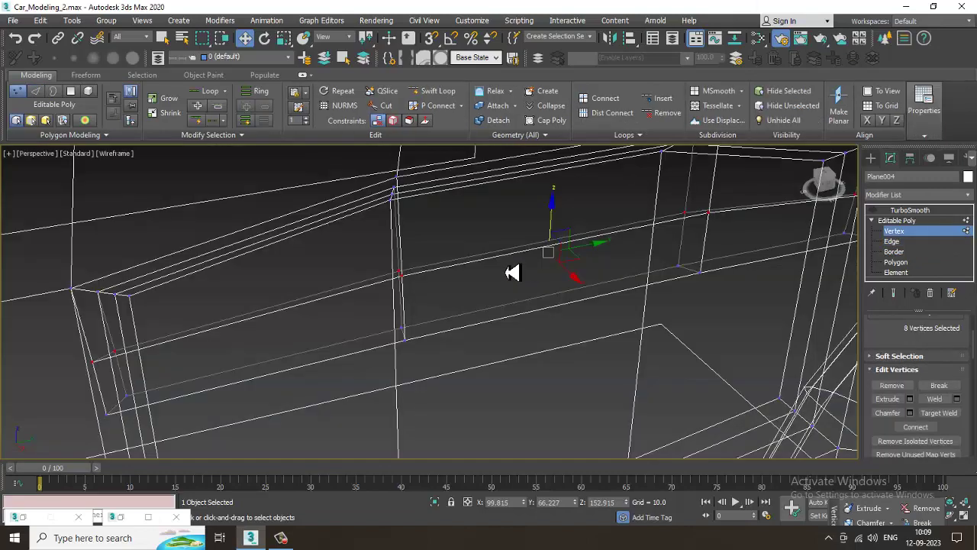
pyautogui.moveTo(381, 254); pyautogui.dragTo(477, 309)
pyautogui.keyDown('ctrl'); pyautogui.moveTo(729, 252); pyautogui.dragTo(726, 251); pyautogui.keyUp('ctrl')
pyautogui.keyDown('alt'); pyautogui.moveTo(692, 247); pyautogui.dragTo(594, 273, button='middle'); pyautogui.keyUp('alt')
pyautogui.press('F3')
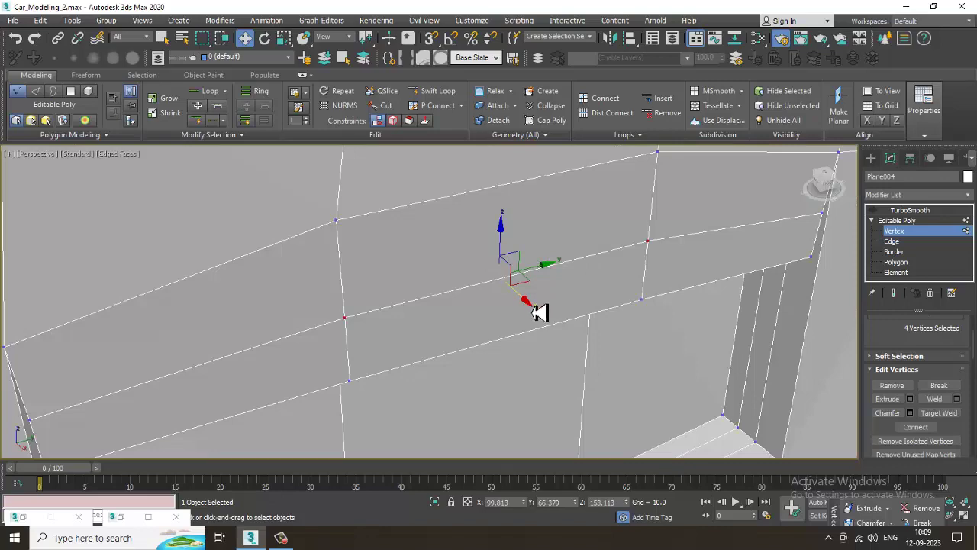
pyautogui.keyDown('alt'); pyautogui.moveTo(534, 305); pyautogui.dragTo(670, 277, button='middle'); pyautogui.keyUp('alt')
# Preview the body with TurboSmooth enabled, examine the smoothed door handle area, and disable the smoothing.
pyautogui.scroll(-3, 538, 288)
pyautogui.click(907, 221)
pyautogui.click(886, 212)
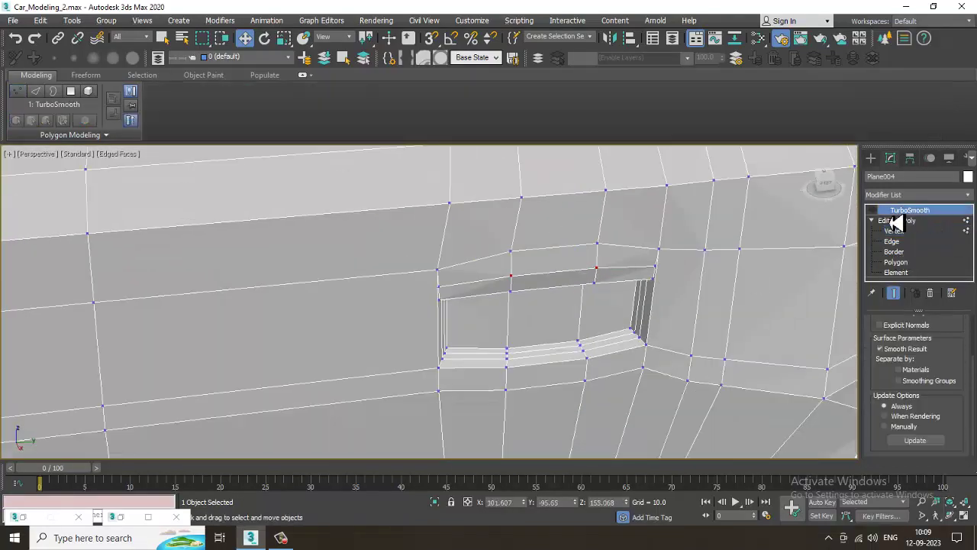
pyautogui.scroll(-4, 619, 214)
pyautogui.moveTo(606, 219); pyautogui.dragTo(598, 342, button='middle')
pyautogui.scroll(2, 589, 279)
pyautogui.scroll(-2, 597, 342)
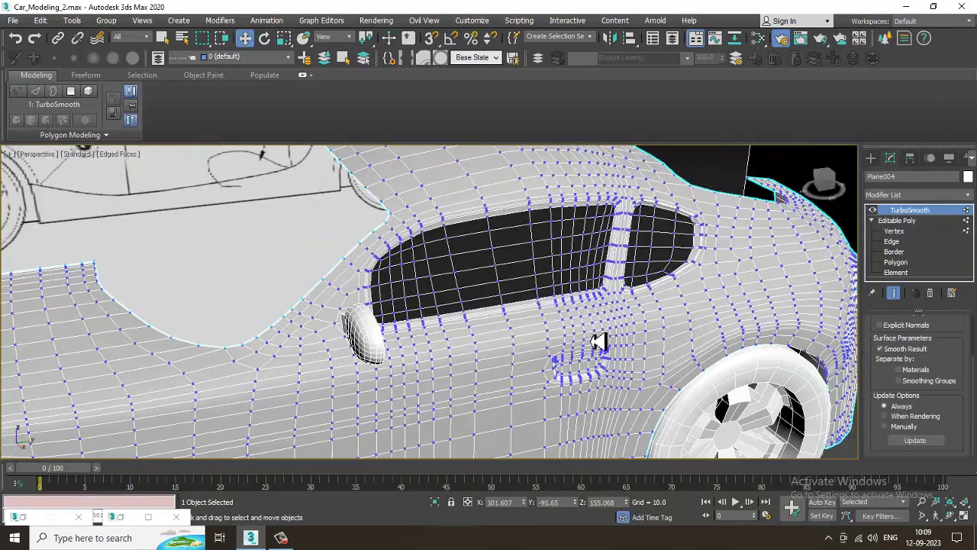
pyautogui.click(872, 211)
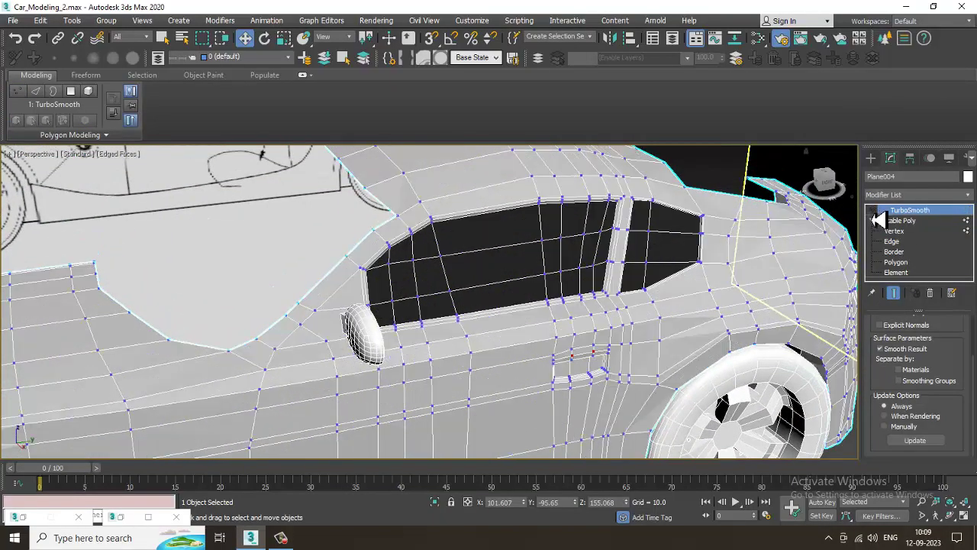
# Add a Symmetry modifier to the car body between Editable Poly and TurboSmooth.
pyautogui.scroll(-2, 663, 284)
pyautogui.click(916, 220)
pyautogui.click(916, 231)
pyautogui.click(918, 229)
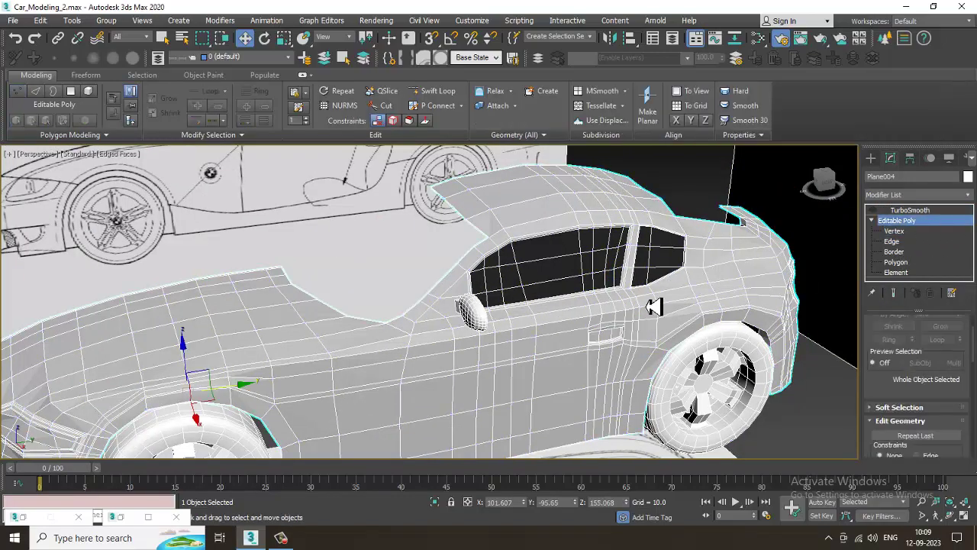
pyautogui.scroll(-6, 611, 308)
pyautogui.scroll(4, 527, 304)
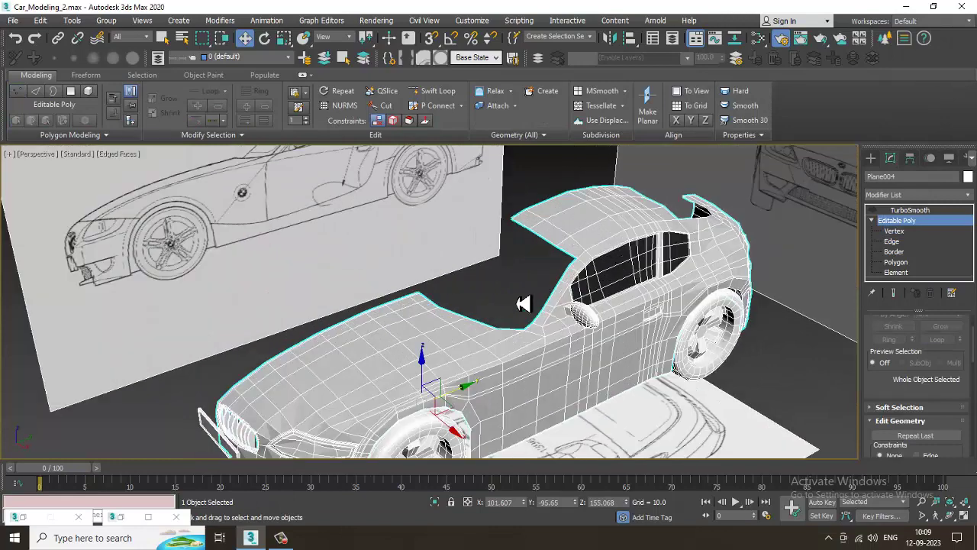
pyautogui.click(916, 196)
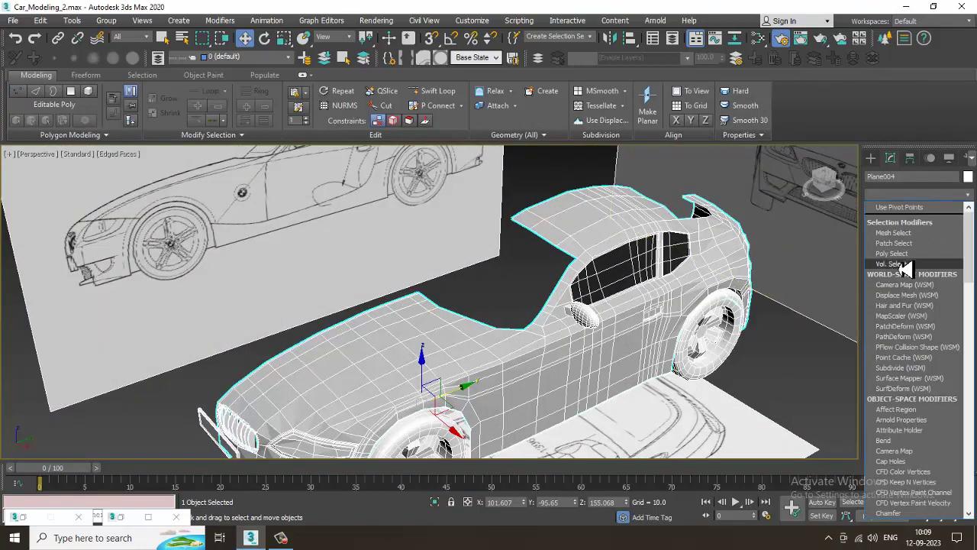
pyautogui.scroll(-6, 904, 265)
pyautogui.write('sy')
pyautogui.press('Return')
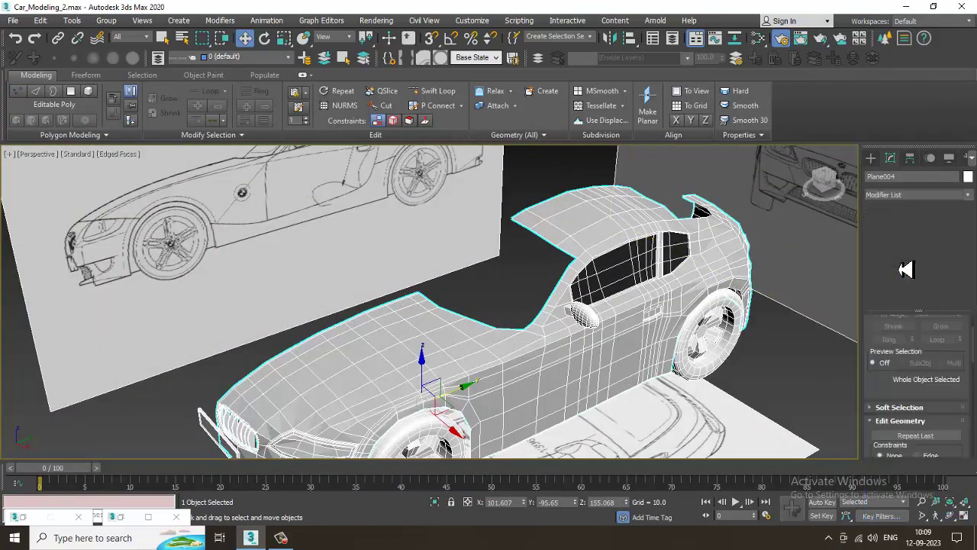
# Set the Symmetry mirror axis to Z with Flip off.
pyautogui.click(931, 346)
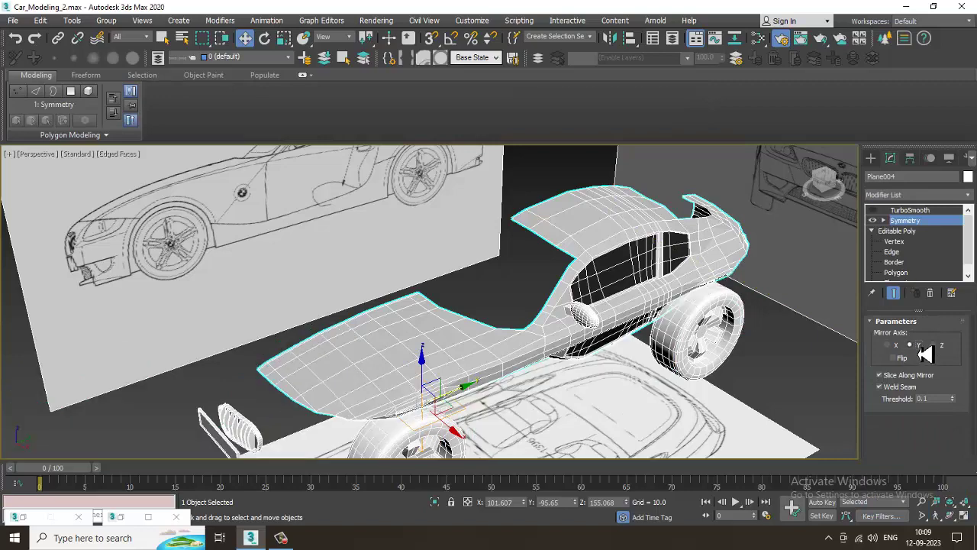
pyautogui.click(942, 347)
pyautogui.click(893, 357)
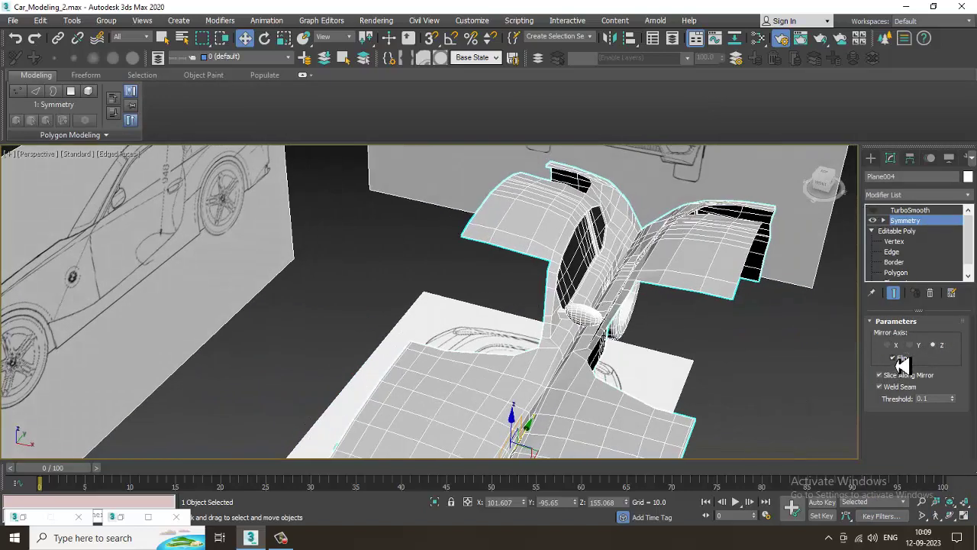
pyautogui.click(893, 358)
# Move the Symmetry modifier's mirror plane along X to 28.761, near the car's centreline.
pyautogui.click(883, 221)
pyautogui.click(901, 231)
pyautogui.keyDown('alt'); pyautogui.moveTo(718, 286); pyautogui.dragTo(592, 364, button='middle'); pyautogui.keyUp('alt')
pyautogui.moveTo(580, 370); pyautogui.dragTo(426, 361)
pyautogui.hotkey('alt', 'w')
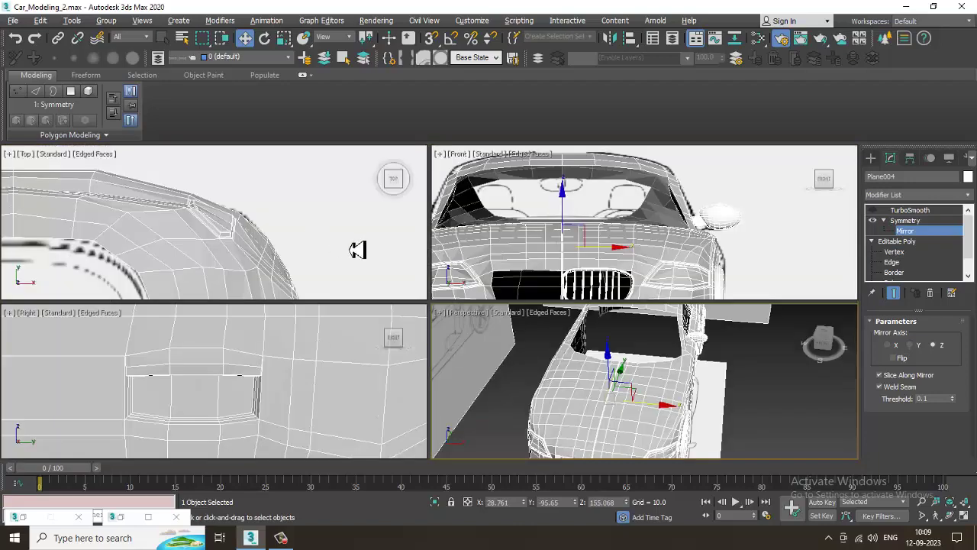
# In the Top view, align the mirror plane with the blueprint by moving it -2.152 along X to 26.609.
pyautogui.scroll(-2, 336, 248)
pyautogui.hotkey('alt', 'w')
pyautogui.scroll(-6, 329, 247)
pyautogui.moveTo(412, 243); pyautogui.dragTo(475, 195, button='middle')
pyautogui.scroll(-3, 476, 200)
pyautogui.moveTo(484, 242); pyautogui.dragTo(484, 214, button='middle')
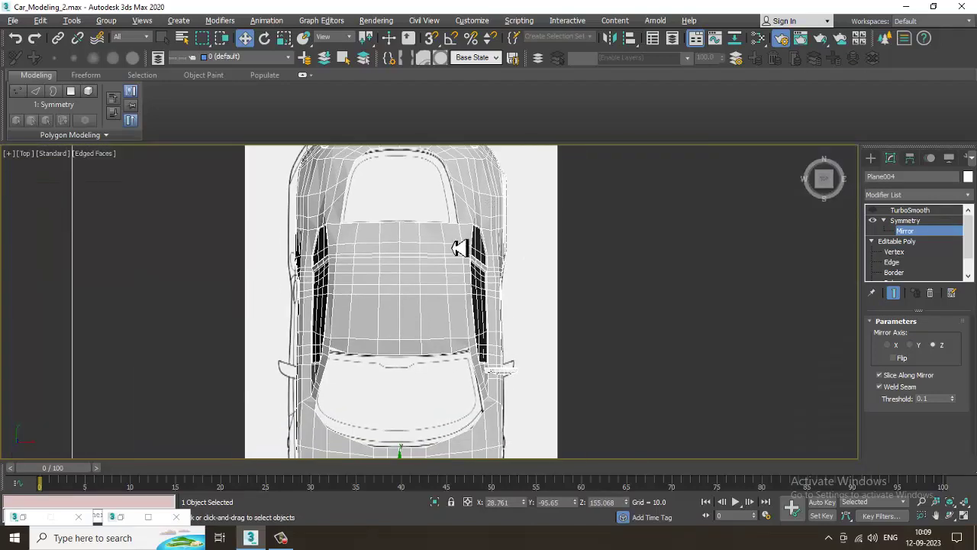
pyautogui.moveTo(429, 355); pyautogui.dragTo(452, 237, button='middle')
pyautogui.moveTo(479, 405); pyautogui.dragTo(476, 406)
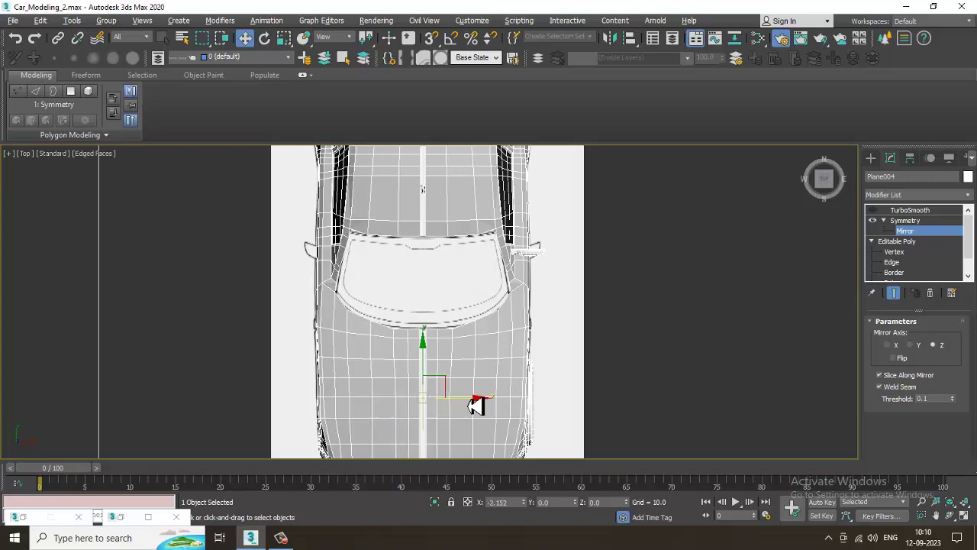
pyautogui.scroll(3, 458, 336)
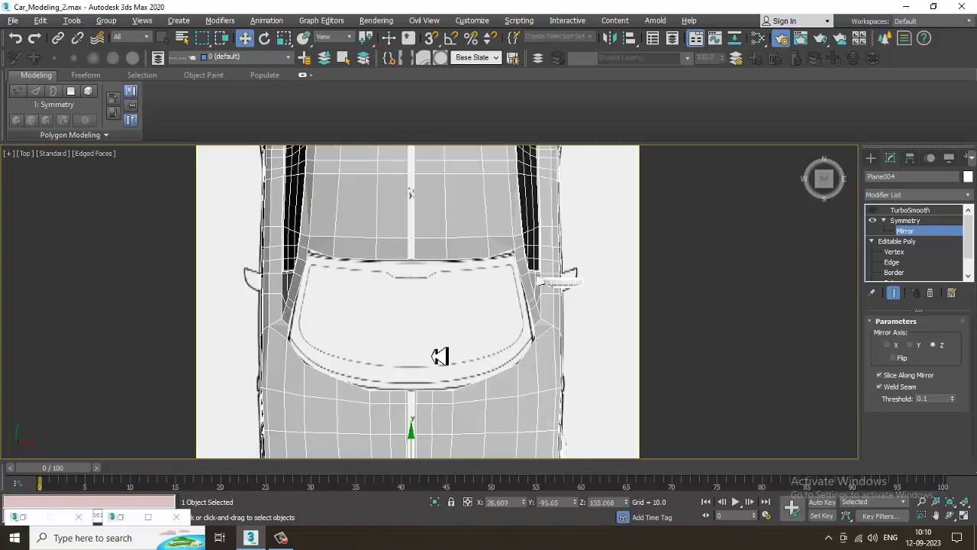
# Select the 42 edges along the body's centre seam and move them -1.5 along X to meet the mirrored half.
pyautogui.click(907, 264)
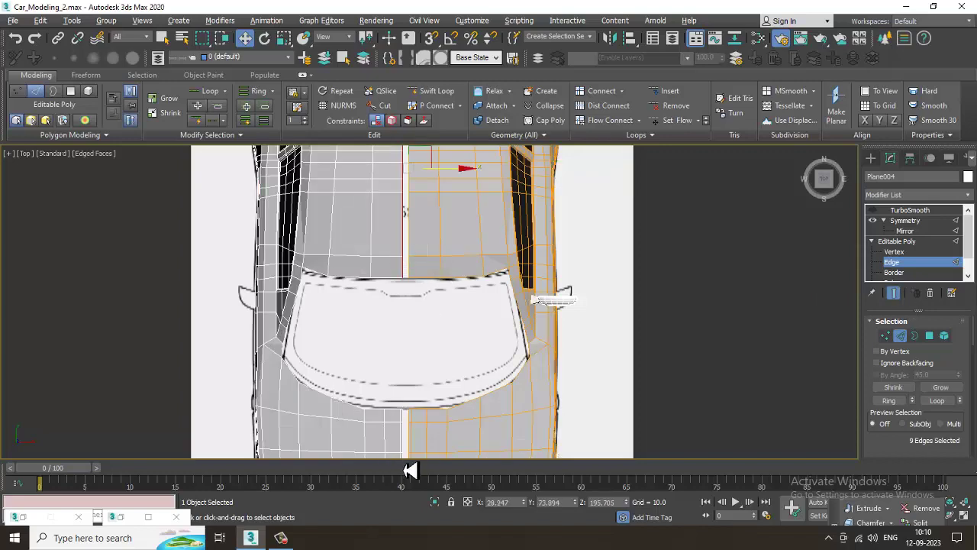
pyautogui.moveTo(439, 269); pyautogui.dragTo(421, 486, button='middle')
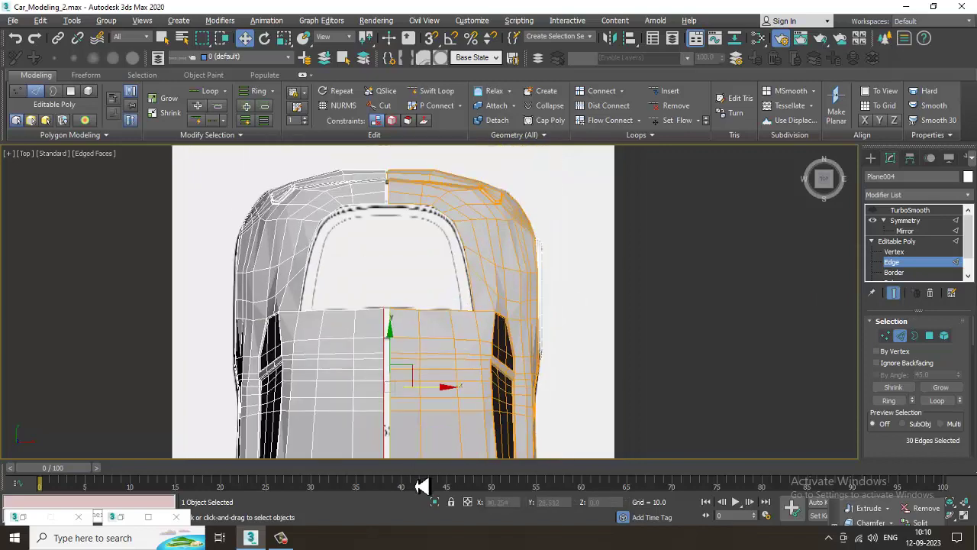
pyautogui.scroll(4, 397, 240)
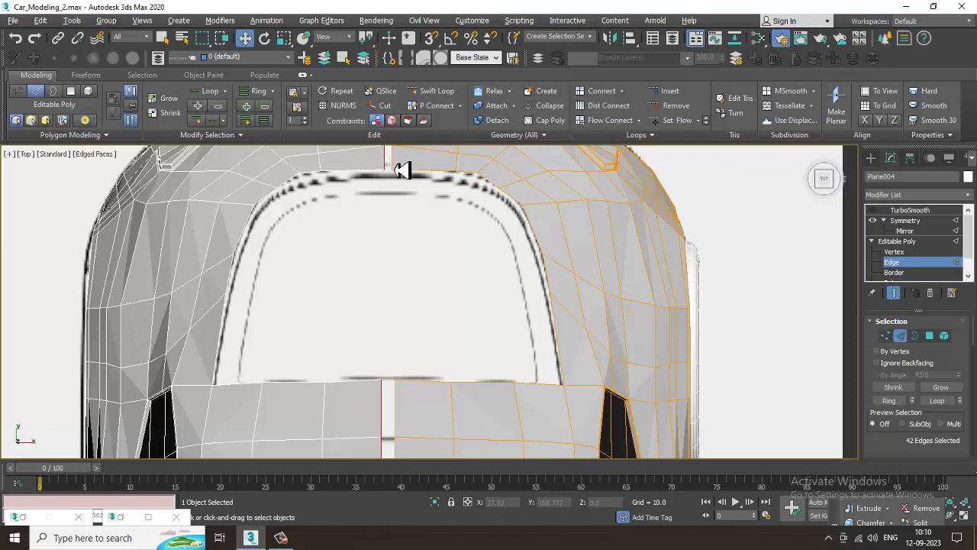
pyautogui.scroll(-4, 438, 393)
pyautogui.scroll(3, 463, 328)
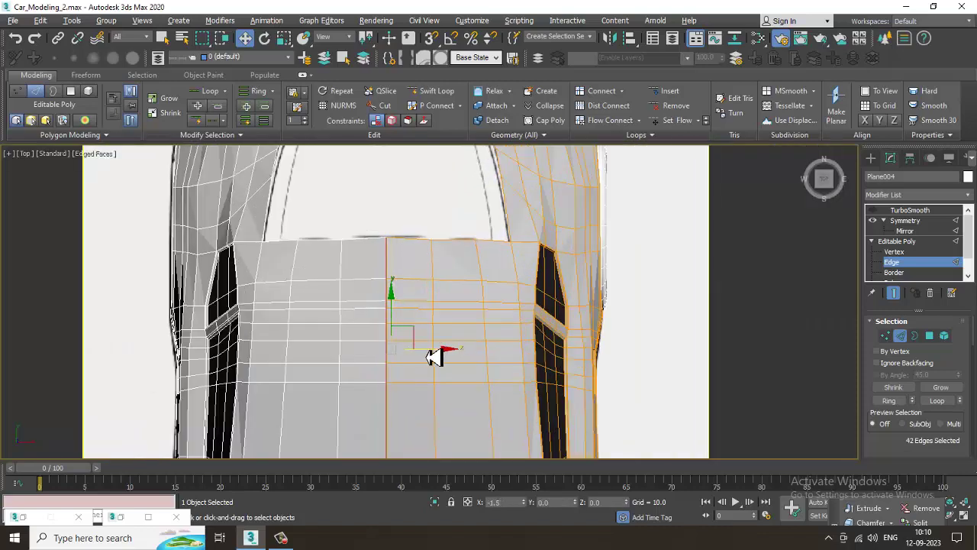
pyautogui.scroll(-4, 433, 357)
# Examine the mirrored car body from several angles in the perspective view, including the hood, roof and sides.
pyautogui.hotkey('alt', 'w')
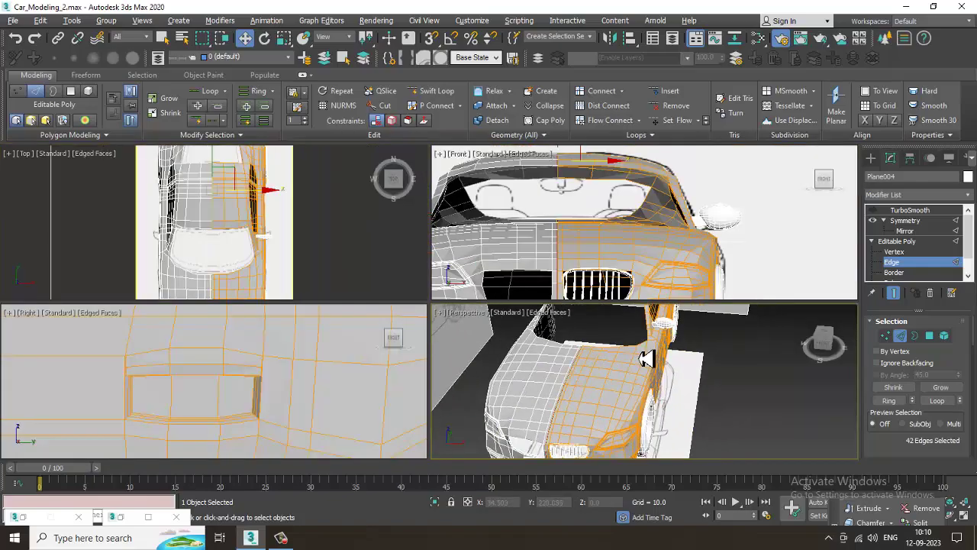
pyautogui.hotkey('alt', 'w')
pyautogui.keyDown('alt'); pyautogui.moveTo(597, 346); pyautogui.dragTo(445, 275, button='middle'); pyautogui.keyUp('alt')
pyautogui.press('r')
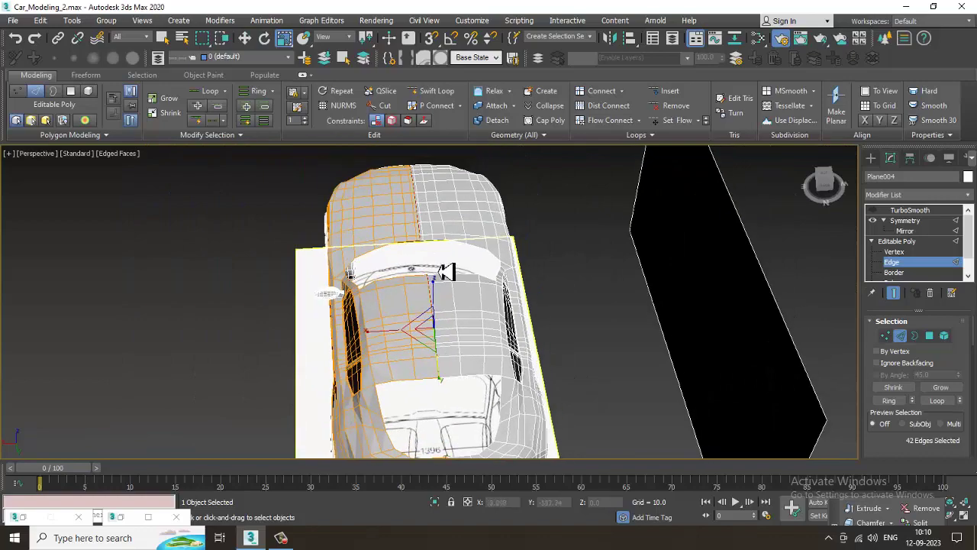
pyautogui.keyDown('alt'); pyautogui.moveTo(679, 347); pyautogui.dragTo(587, 295, button='middle'); pyautogui.keyUp('alt')
pyautogui.press('w')
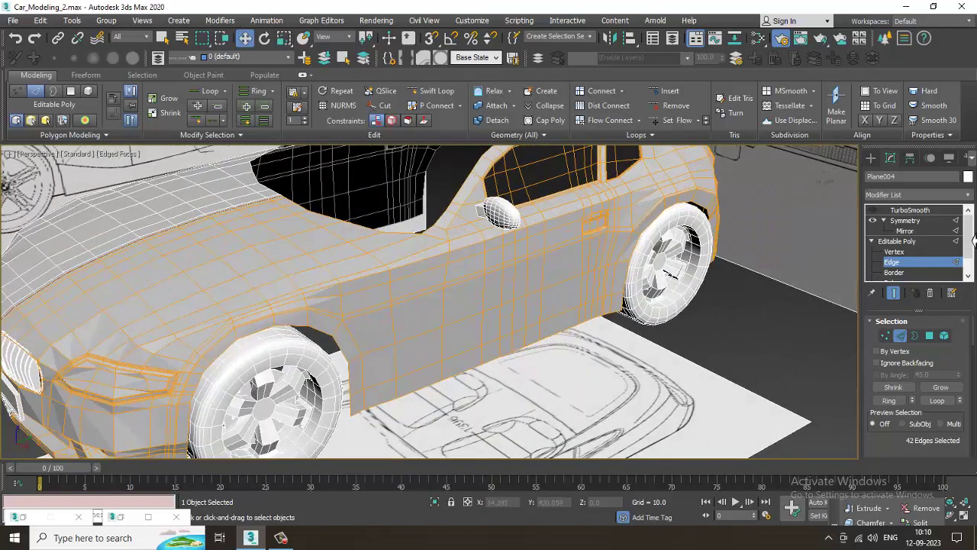
pyautogui.click(920, 244)
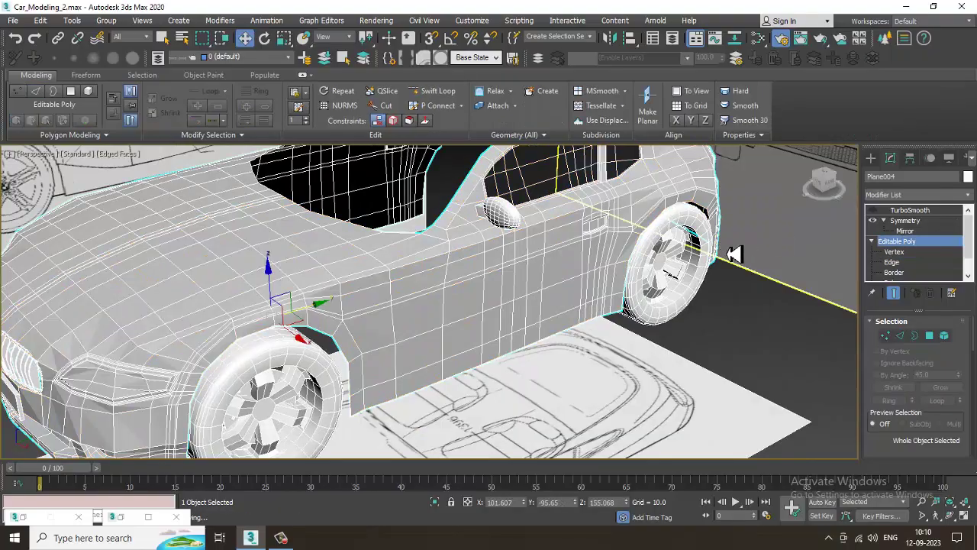
pyautogui.scroll(-5, 583, 229)
pyautogui.keyDown('alt'); pyautogui.moveTo(583, 229); pyautogui.dragTo(429, 287, button='middle'); pyautogui.keyUp('alt')
pyautogui.scroll(5, 562, 288)
pyautogui.scroll(-3, 474, 250)
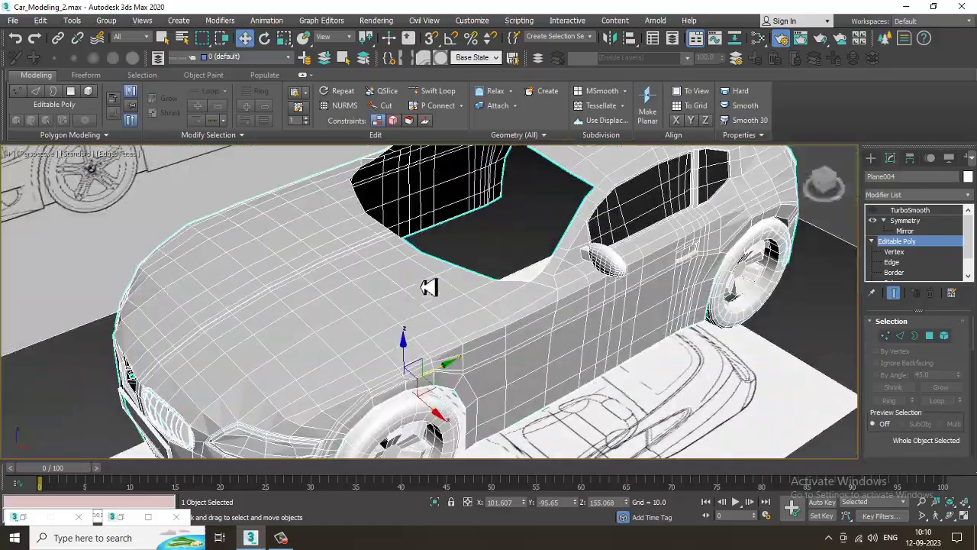
# Convert the mirrored car body to an Editable Poly, collapsing its Symmetry and TurboSmooth modifiers.
pyautogui.click(913, 221)
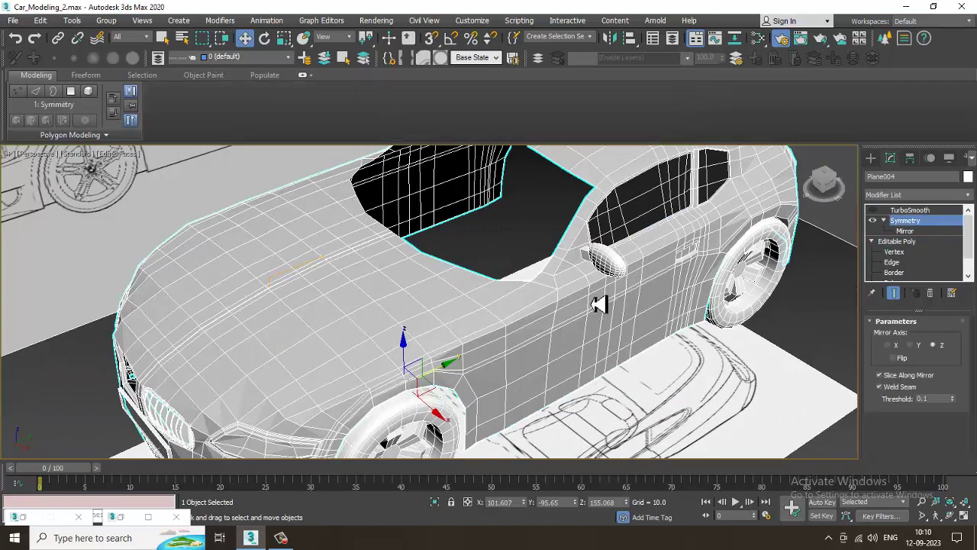
pyautogui.click(919, 246)
pyautogui.click(918, 243)
pyautogui.rightClick(295, 300)
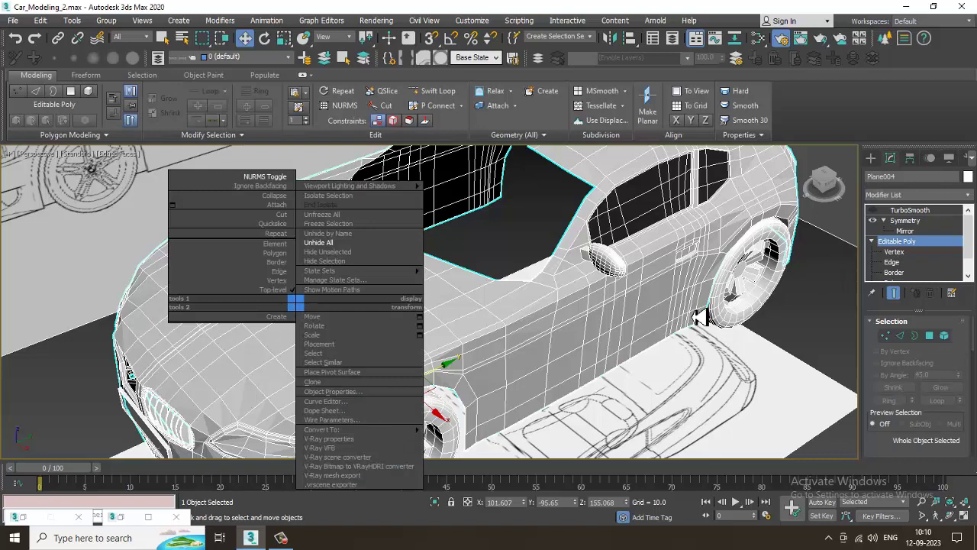
pyautogui.click(914, 229)
pyautogui.click(913, 221)
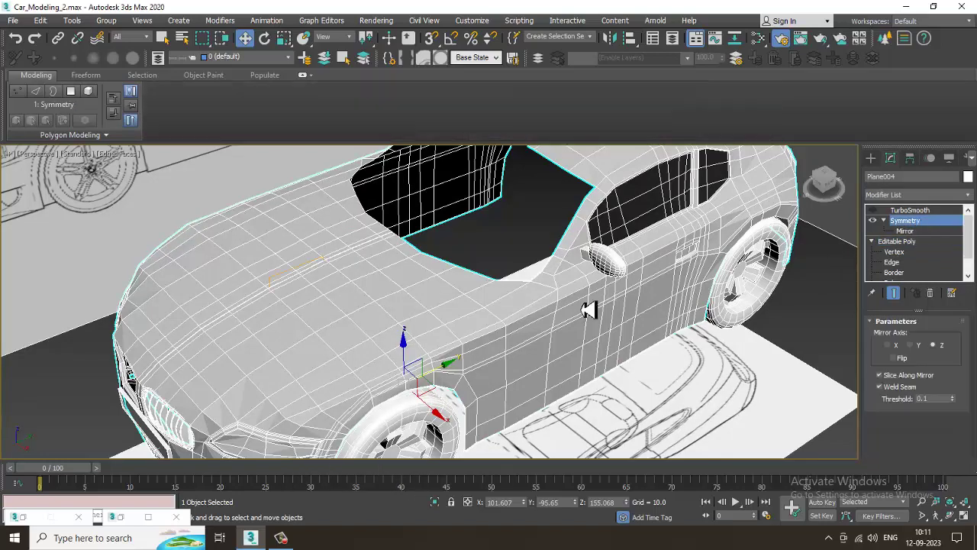
pyautogui.rightClick(305, 296)
pyautogui.moveTo(388, 424)
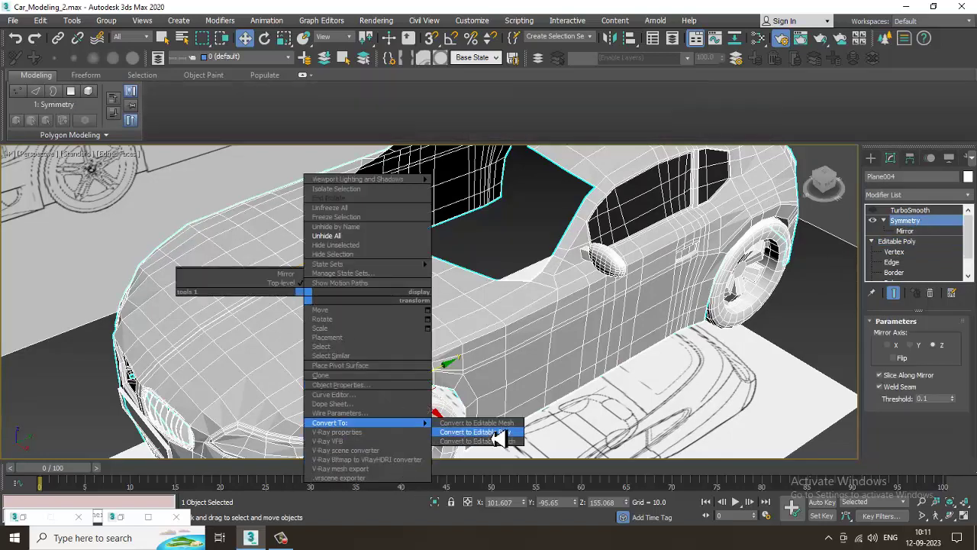
pyautogui.click(496, 432)
# Switch to vertex editing and weld the two centre-seam vertices at the front edge of the roof, using the Weld settings.
pyautogui.keyDown('alt'); pyautogui.moveTo(526, 320); pyautogui.dragTo(535, 315, button='middle'); pyautogui.keyUp('alt')
pyautogui.click(799, 322)
pyautogui.click(432, 377)
pyautogui.keyDown('alt'); pyautogui.moveTo(432, 377); pyautogui.dragTo(469, 386, button='middle'); pyautogui.keyUp('alt')
pyautogui.press('1')
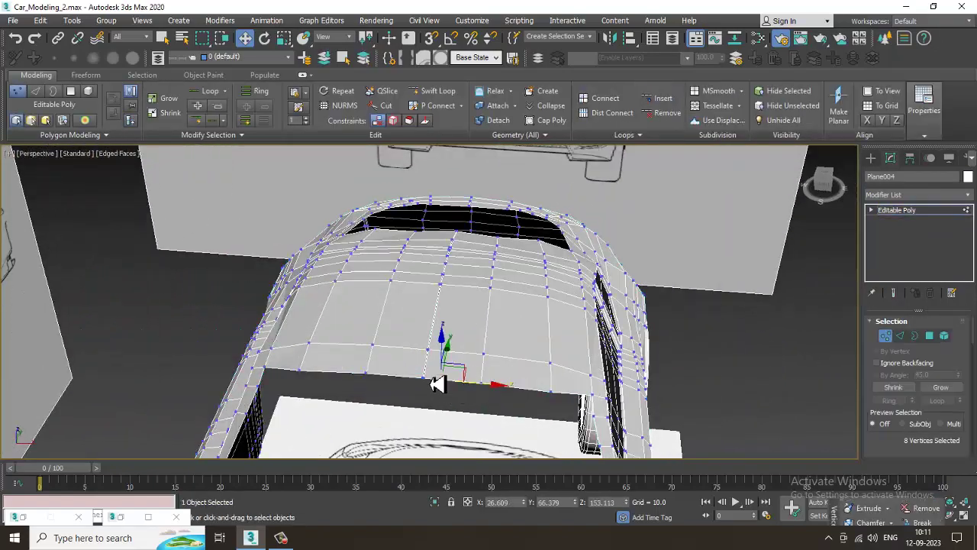
pyautogui.scroll(5, 439, 378)
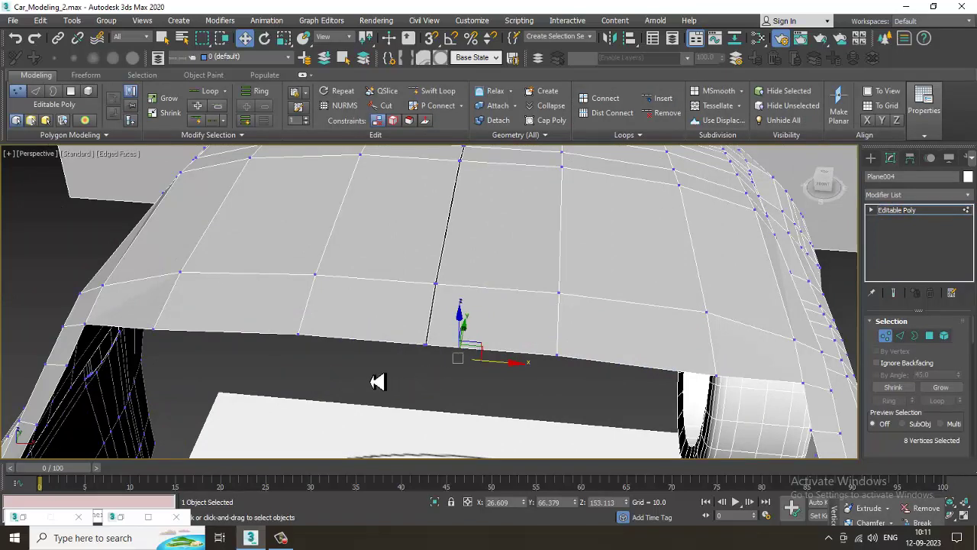
pyautogui.rightClick(424, 343)
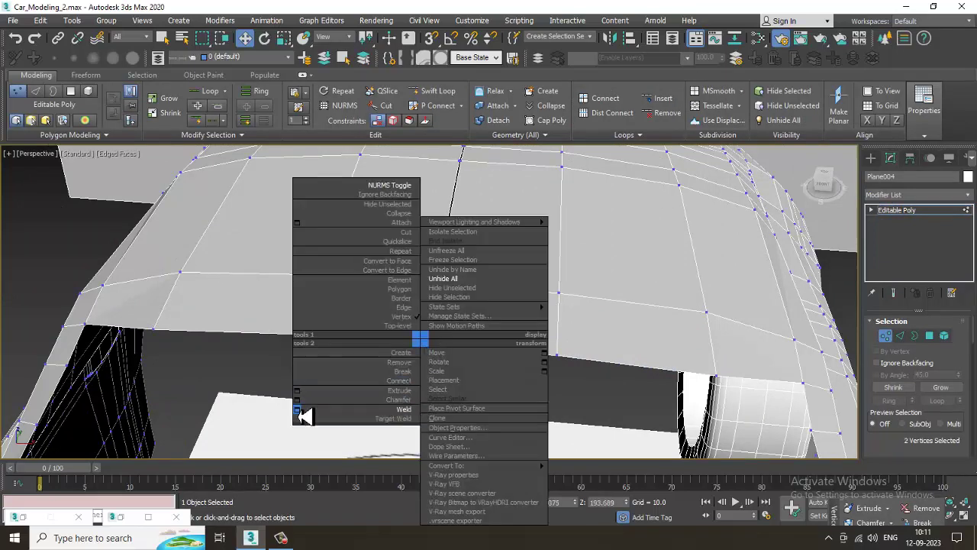
pyautogui.click(298, 411)
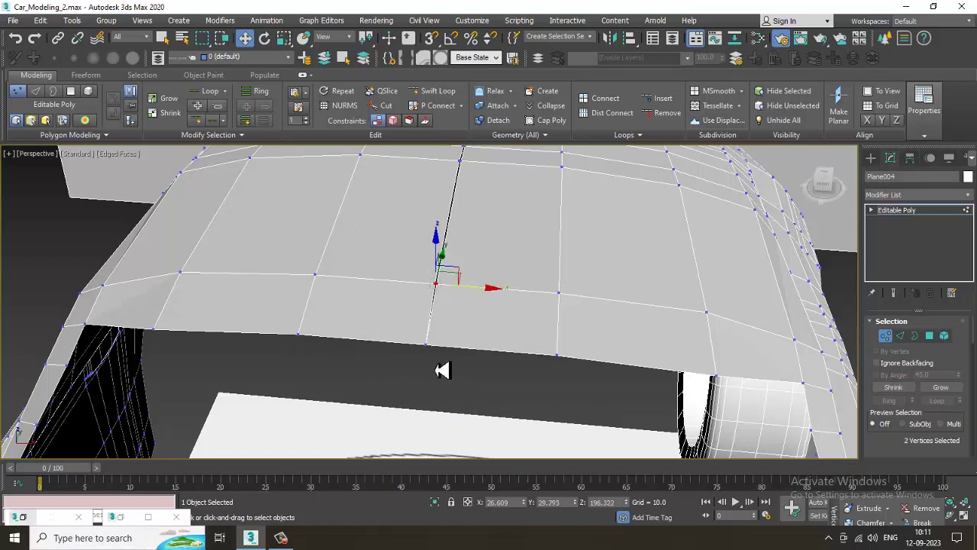
# Weld the next two pairs of centre-seam vertices behind the roof's front edge.
pyautogui.rightClick(443, 267)
pyautogui.click(426, 338)
pyautogui.keyDown('alt'); pyautogui.moveTo(519, 196); pyautogui.dragTo(458, 325, button='middle'); pyautogui.keyUp('alt')
pyautogui.scroll(4, 431, 294)
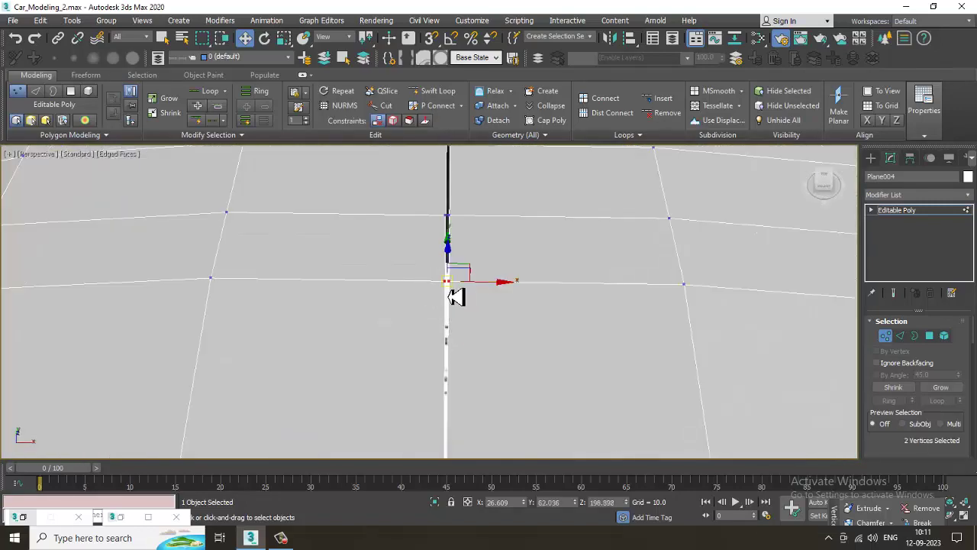
pyautogui.rightClick(443, 283)
pyautogui.click(424, 354)
pyautogui.keyDown('alt'); pyautogui.moveTo(430, 363); pyautogui.dragTo(434, 319, button='middle'); pyautogui.keyUp('alt')
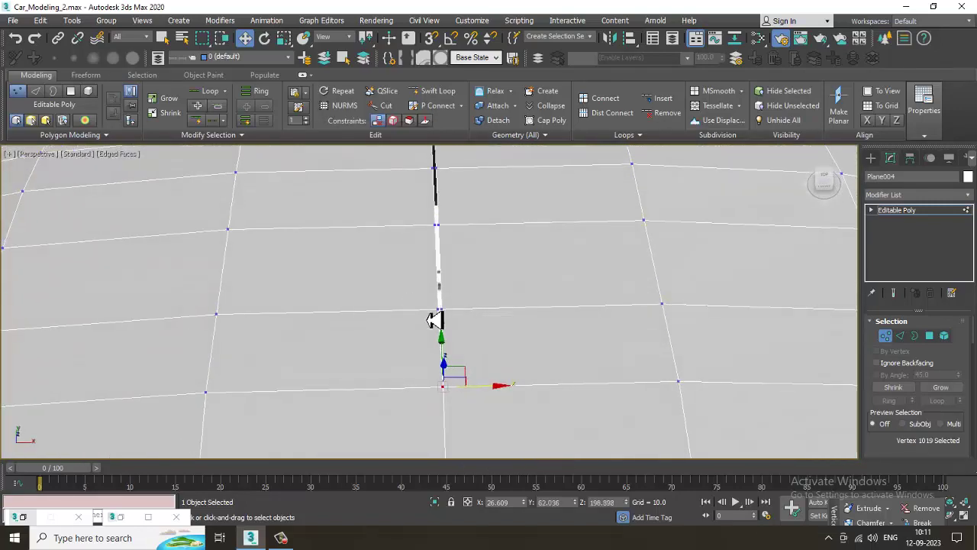
# Weld three more pairs of centre-seam vertices along the middle of the roof, working towards the rear.
pyautogui.rightClick(439, 310)
pyautogui.click(437, 391)
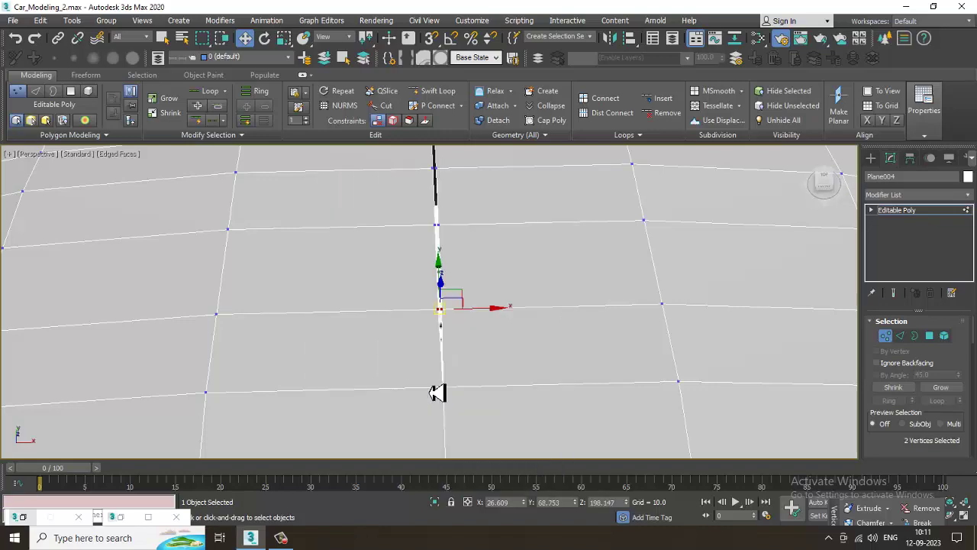
pyautogui.rightClick(436, 226)
pyautogui.click(416, 304)
pyautogui.keyDown('alt'); pyautogui.moveTo(436, 305); pyautogui.dragTo(463, 299, button='middle'); pyautogui.keyUp('alt')
pyautogui.rightClick(458, 282)
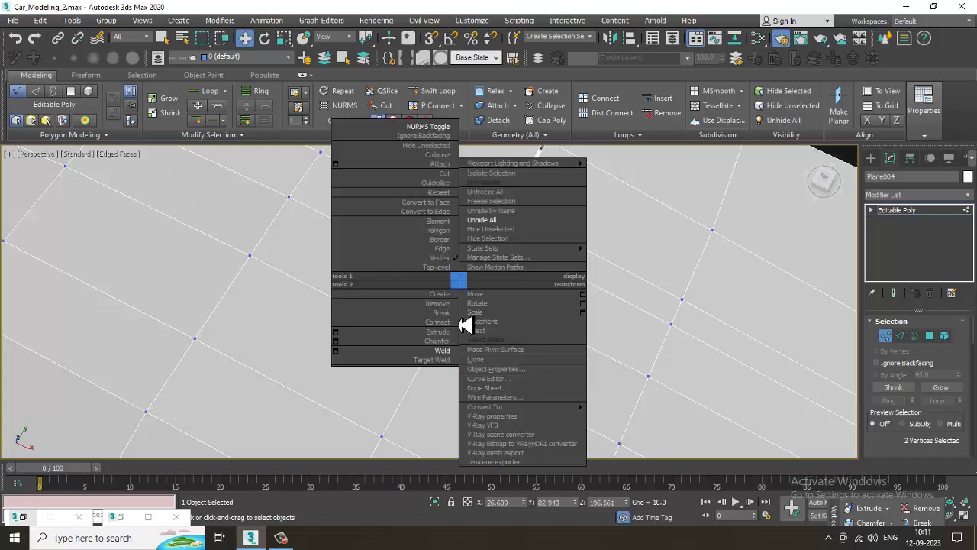
pyautogui.click(450, 350)
# Weld the following two closely spaced vertex pairs on the rear half of the roof's centre seam.
pyautogui.keyDown('alt'); pyautogui.moveTo(582, 239); pyautogui.dragTo(445, 319, button='middle'); pyautogui.keyUp('alt')
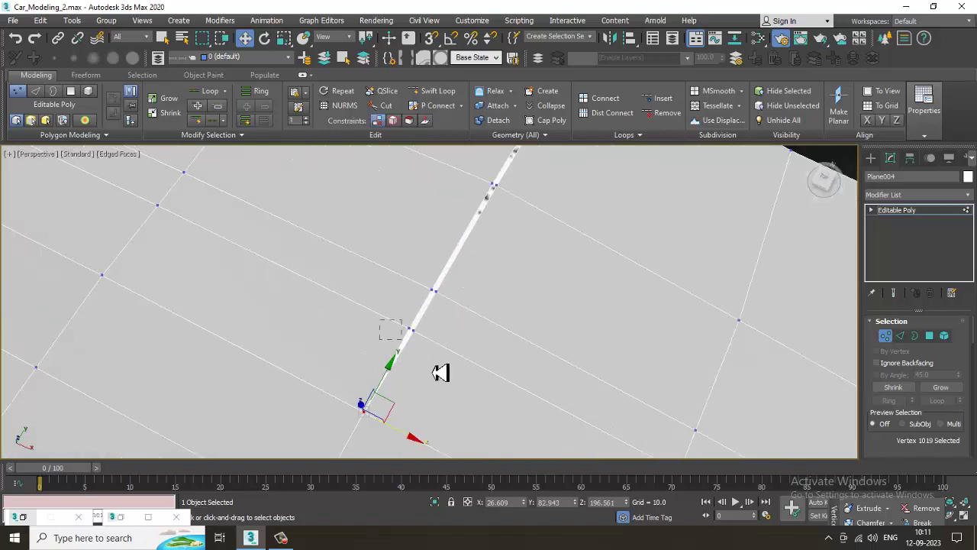
pyautogui.rightClick(409, 334)
pyautogui.click(395, 399)
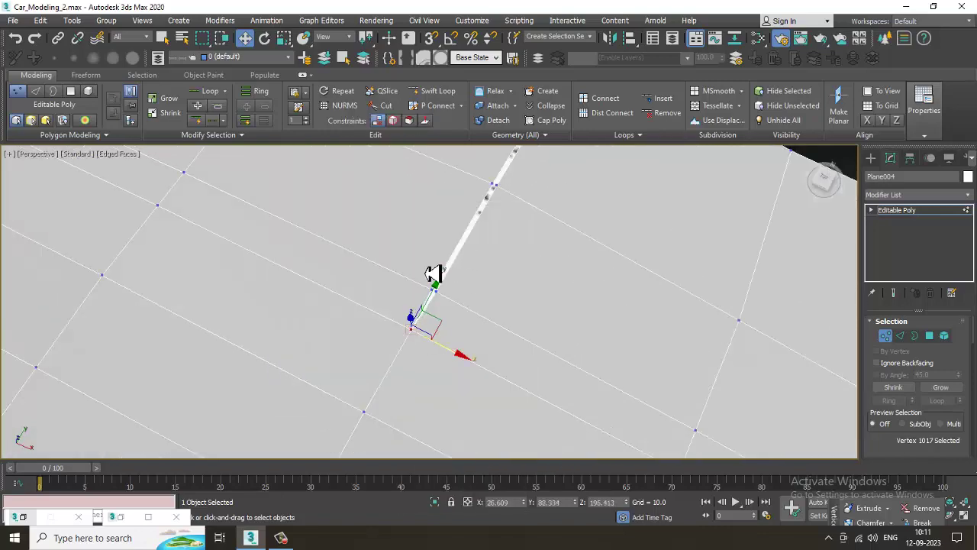
pyautogui.moveTo(461, 306); pyautogui.dragTo(454, 296)
pyautogui.rightClick(430, 290)
pyautogui.click(412, 361)
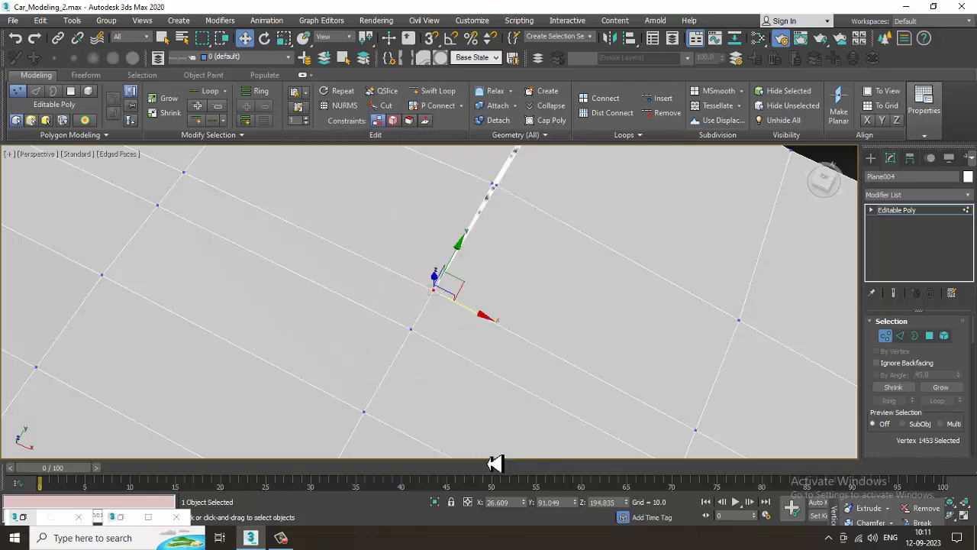
pyautogui.click(284, 541)
pyautogui.click(284, 540)
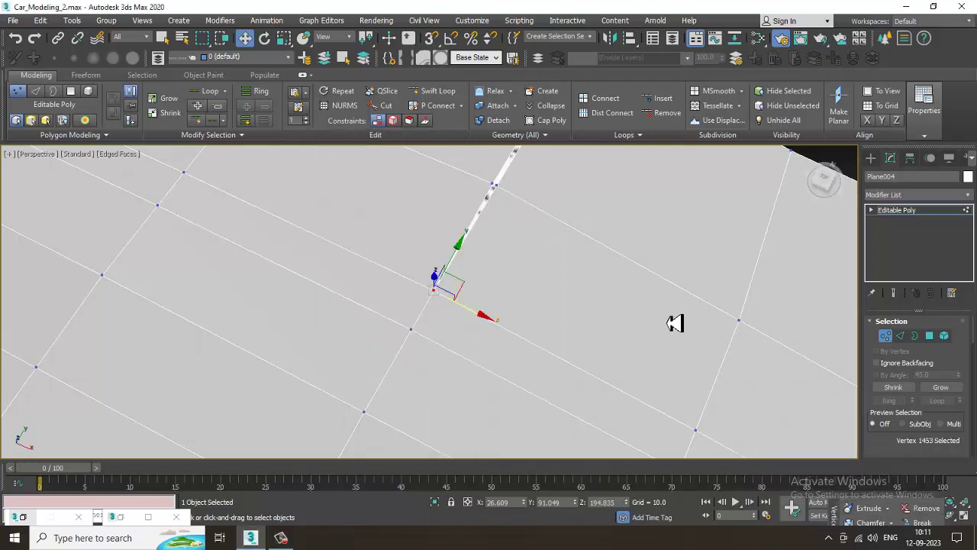
# Weld the last two pairs of roof seam vertices, finishing at the edge above the rear window.
pyautogui.moveTo(676, 341); pyautogui.dragTo(635, 451, button='middle')
pyautogui.scroll(3, 433, 307)
pyautogui.rightClick(439, 319)
pyautogui.click(415, 387)
pyautogui.scroll(4, 506, 351)
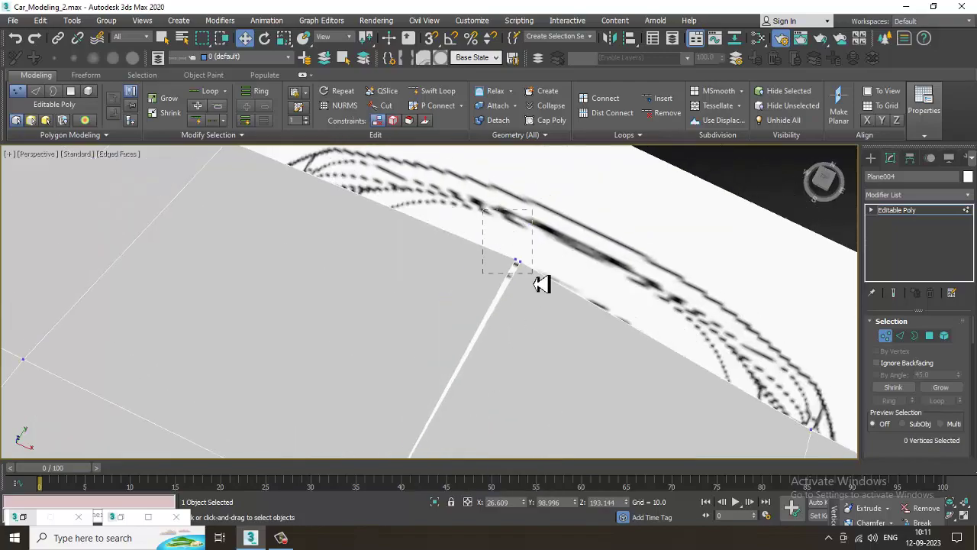
pyautogui.rightClick(526, 268)
pyautogui.click(515, 330)
# Examine the welded car body in the perspective, side and top views.
pyautogui.scroll(-5, 543, 308)
pyautogui.scroll(4, 664, 330)
pyautogui.keyDown('alt'); pyautogui.moveTo(664, 330); pyautogui.dragTo(537, 210, button='middle'); pyautogui.keyUp('alt')
pyautogui.hotkey('alt', 'w')
pyautogui.hotkey('alt', 'w')
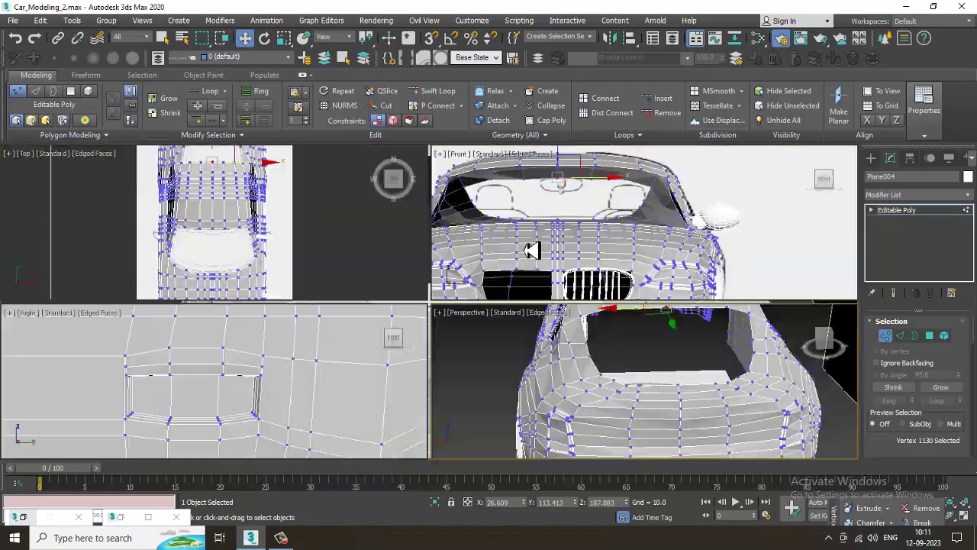
pyautogui.hotkey('alt', 'w')
pyautogui.scroll(-2, 452, 348)
pyautogui.scroll(3, 453, 349)
pyautogui.moveTo(470, 307); pyautogui.dragTo(754, 277, button='middle')
pyautogui.scroll(-1, 576, 303)
pyautogui.moveTo(576, 303); pyautogui.dragTo(526, 267, button='middle')
pyautogui.hotkey('alt', 'w')
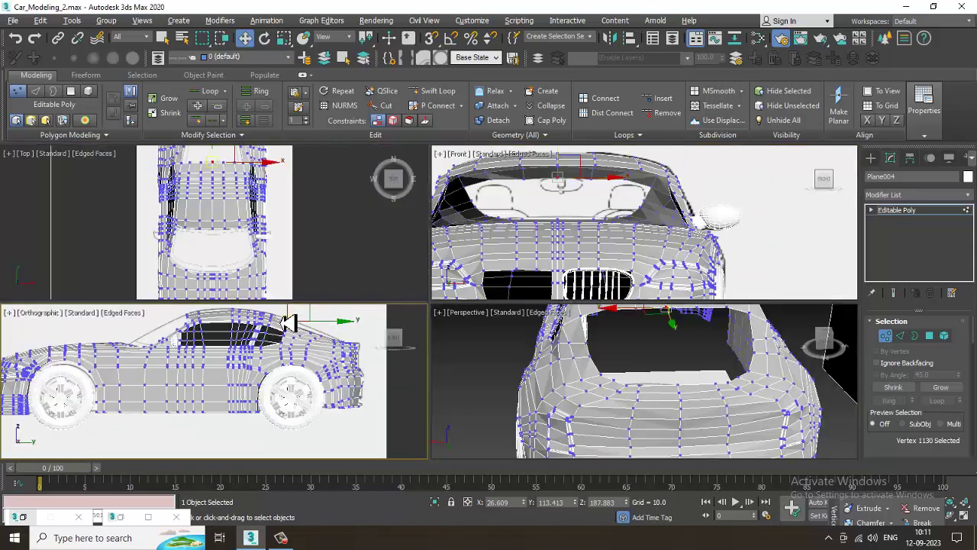
pyautogui.moveTo(275, 240); pyautogui.dragTo(260, 238, button='middle')
pyautogui.hotkey('alt', 'w')
pyautogui.scroll(-4, 264, 236)
pyautogui.moveTo(316, 255); pyautogui.dragTo(332, 260, button='middle')
pyautogui.hotkey('alt', 'w')
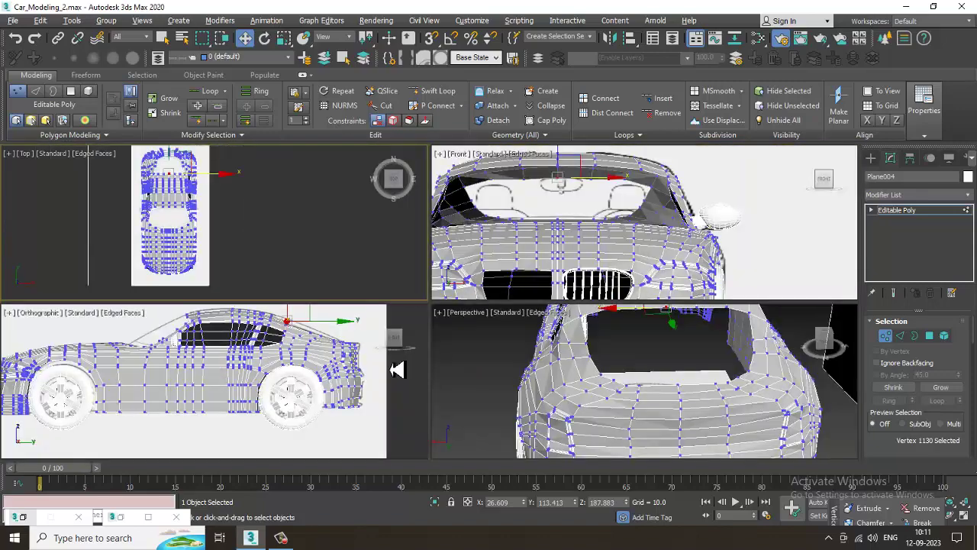
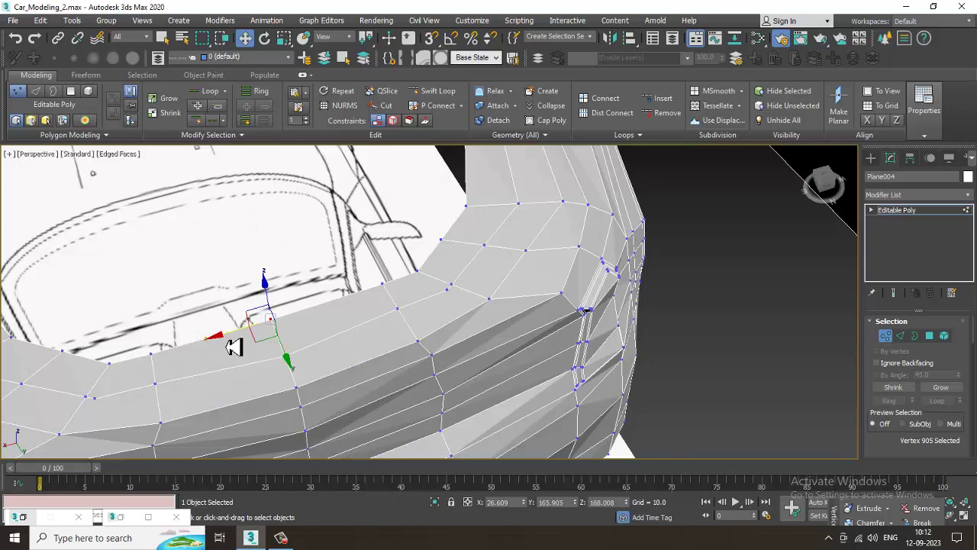
# Check the centre-seam vertices down the car's rear end, test-moving the lowest one along X and returning it to 26.609.
pyautogui.scroll(5, 342, 328)
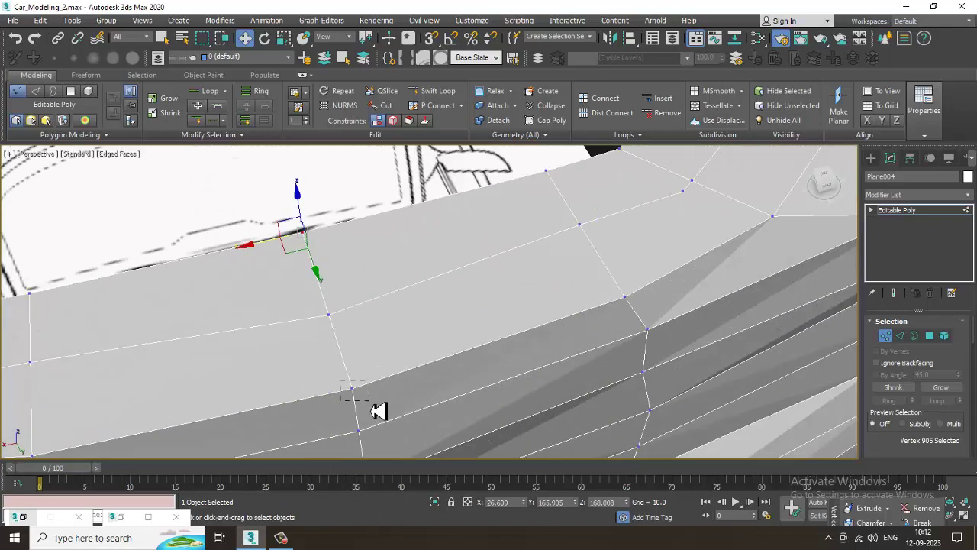
pyautogui.moveTo(372, 405); pyautogui.dragTo(364, 365, button='middle')
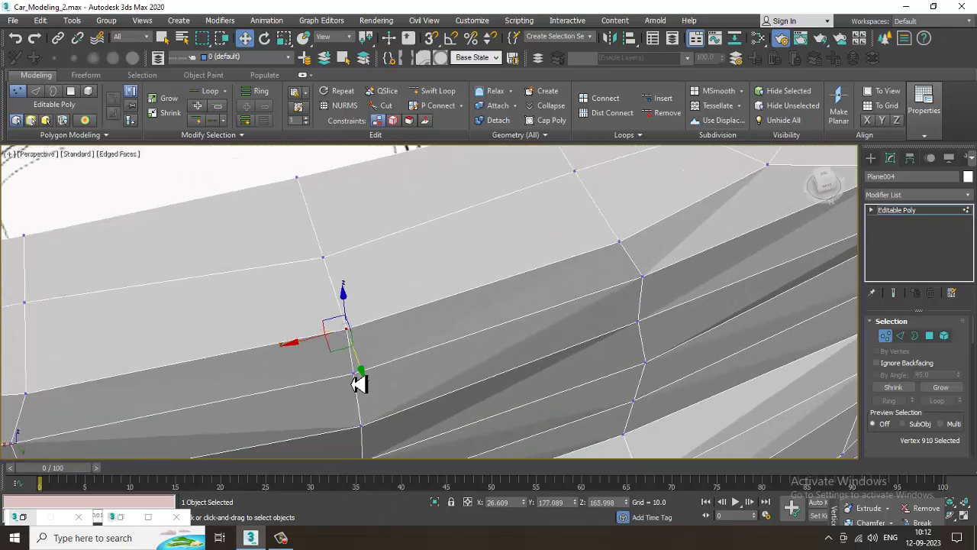
pyautogui.click(339, 395)
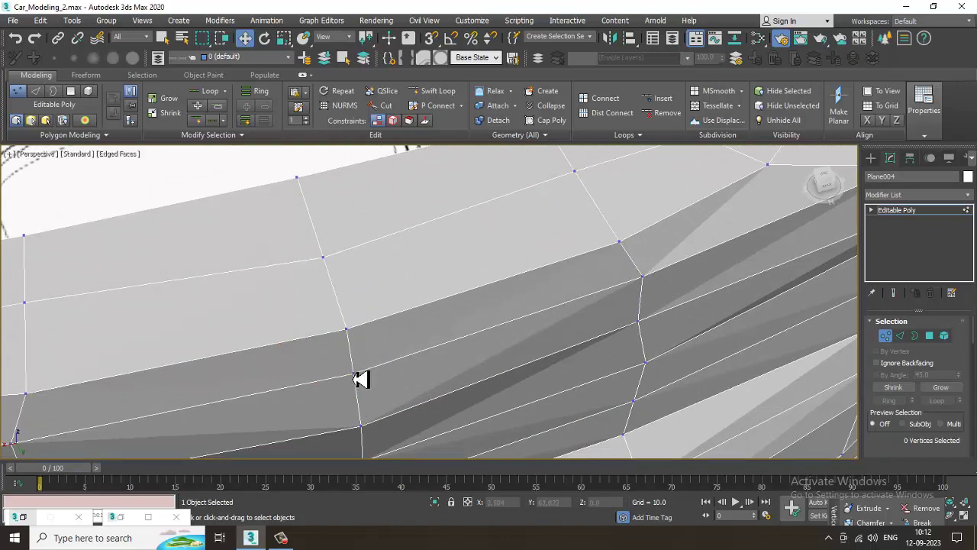
pyautogui.click(358, 378)
pyautogui.scroll(-10, 386, 322)
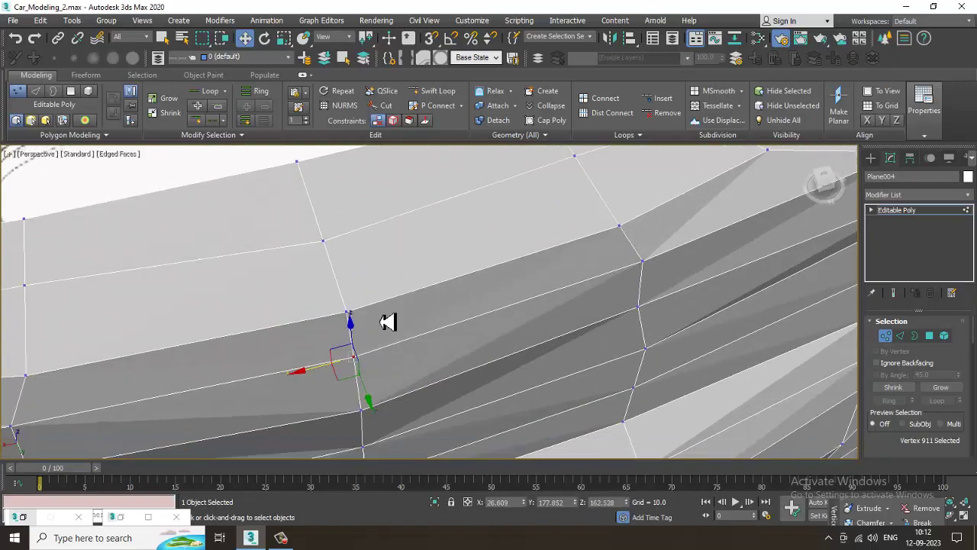
pyautogui.scroll(8, 405, 369)
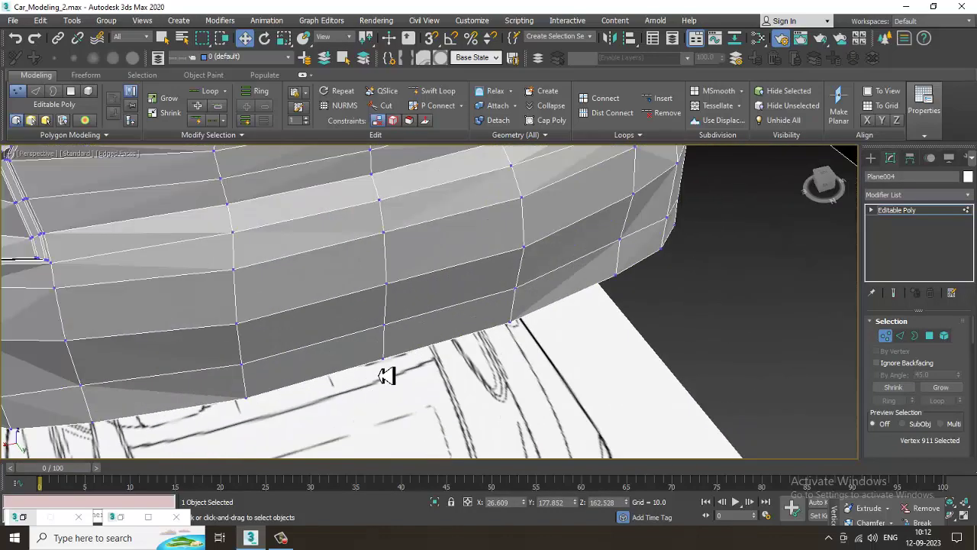
pyautogui.click(384, 361)
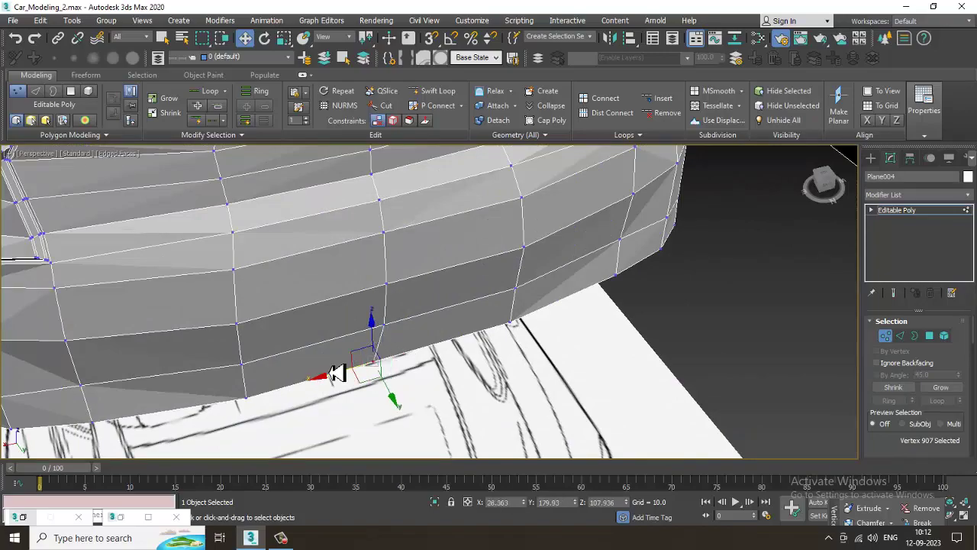
pyautogui.moveTo(336, 372); pyautogui.dragTo(352, 370)
# Weld the first two pairs of hood seam vertices, starting at the windshield edge.
pyautogui.scroll(-5, 349, 344)
pyautogui.keyDown('alt'); pyautogui.moveTo(349, 342); pyautogui.dragTo(559, 283, button='middle'); pyautogui.keyUp('alt')
pyautogui.scroll(-5, 578, 353)
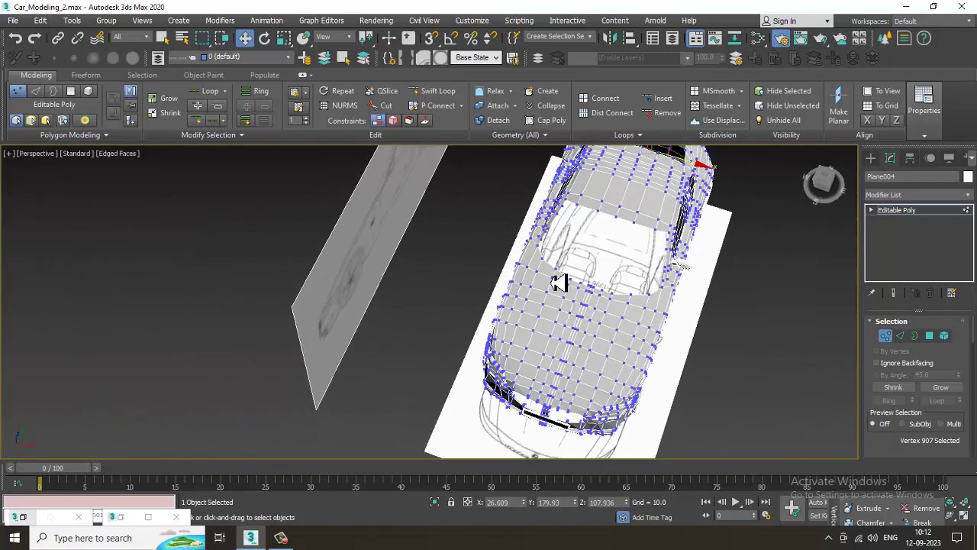
pyautogui.scroll(10, 559, 282)
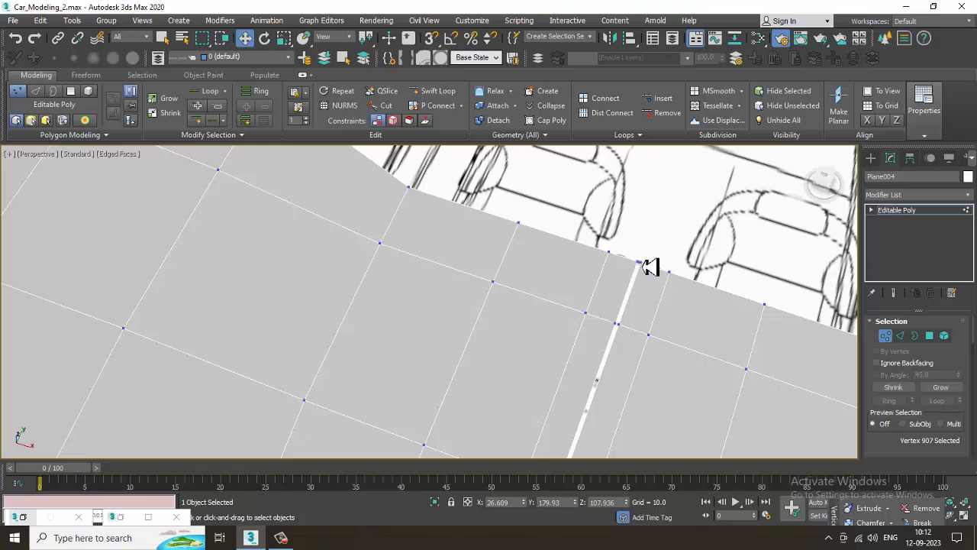
pyautogui.rightClick(638, 264)
pyautogui.click(624, 326)
pyautogui.moveTo(623, 287); pyautogui.dragTo(609, 261, button='middle')
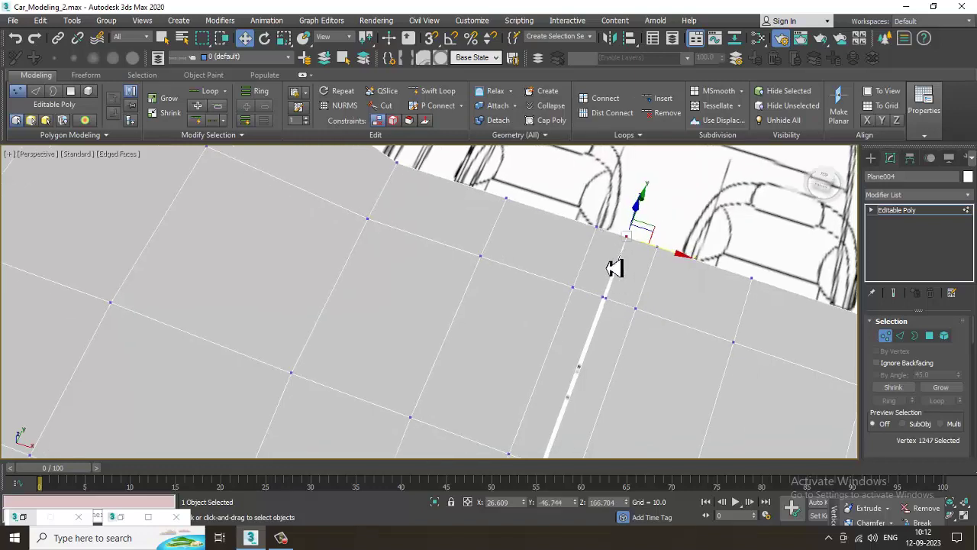
pyautogui.rightClick(597, 288)
pyautogui.click(582, 357)
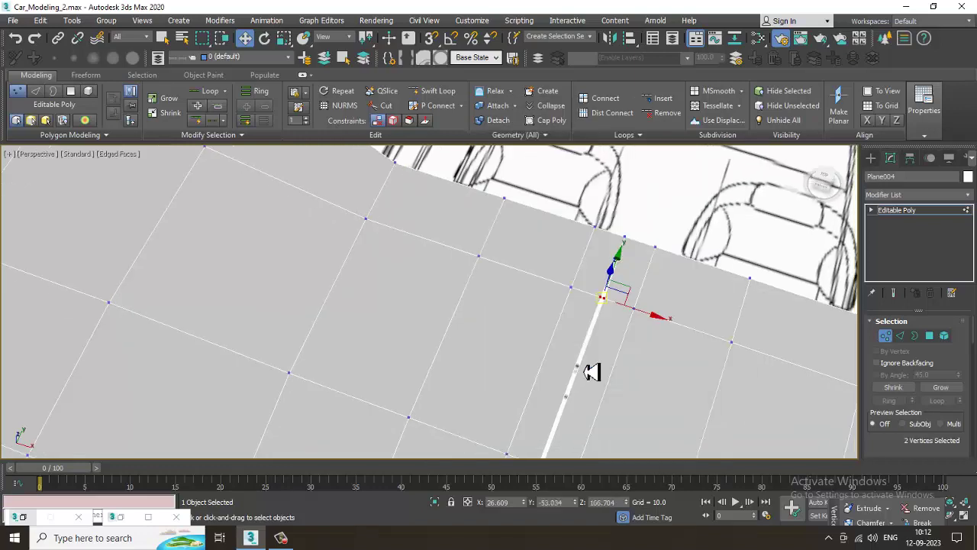
# Weld the next two pairs of centre-seam vertices on the hood, moving towards the front.
pyautogui.moveTo(593, 371); pyautogui.dragTo(576, 300, button='middle')
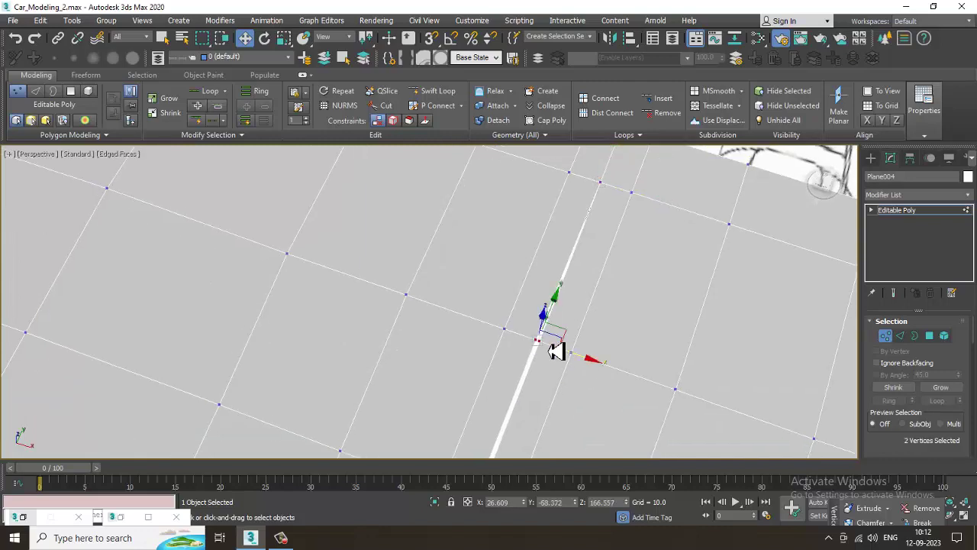
pyautogui.rightClick(556, 351)
pyautogui.click(533, 393)
pyautogui.moveTo(536, 435); pyautogui.dragTo(550, 276, button='middle')
pyautogui.rightClick(493, 330)
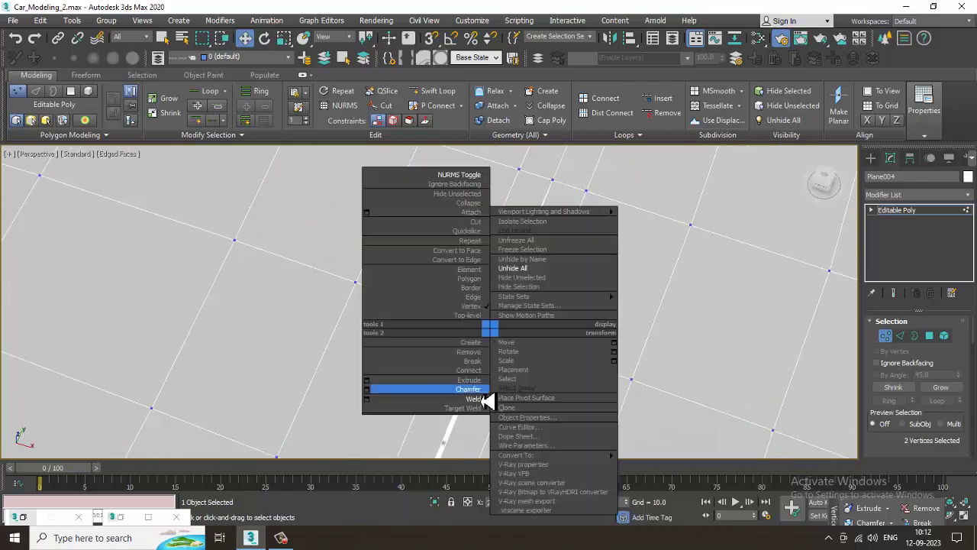
pyautogui.click(475, 401)
pyautogui.moveTo(498, 389); pyautogui.dragTo(543, 236, button='middle')
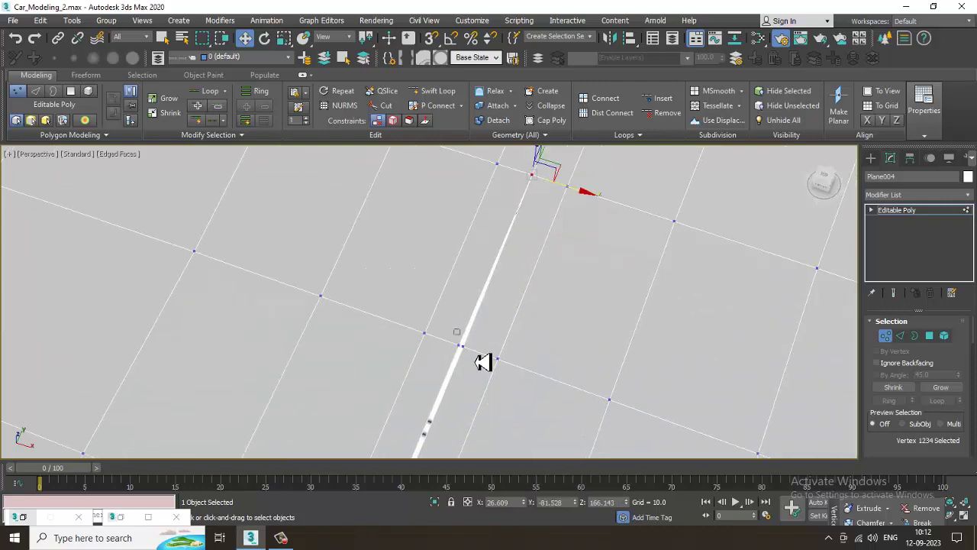
# Weld three further pairs of centre-seam vertices along the hood, continuing towards the car's nose.
pyautogui.rightClick(478, 359)
pyautogui.click(464, 412)
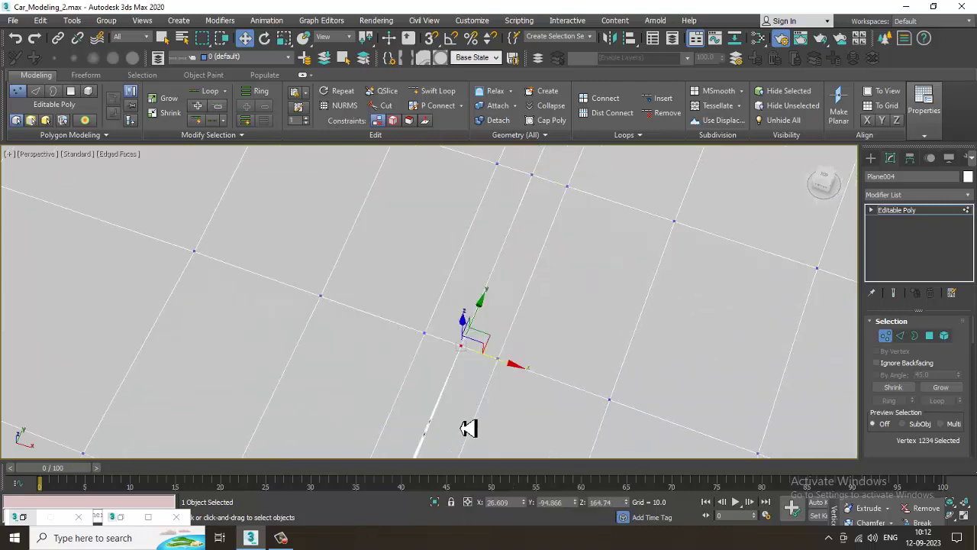
pyautogui.keyDown('alt'); pyautogui.moveTo(464, 426); pyautogui.dragTo(458, 328, button='middle'); pyautogui.keyUp('alt')
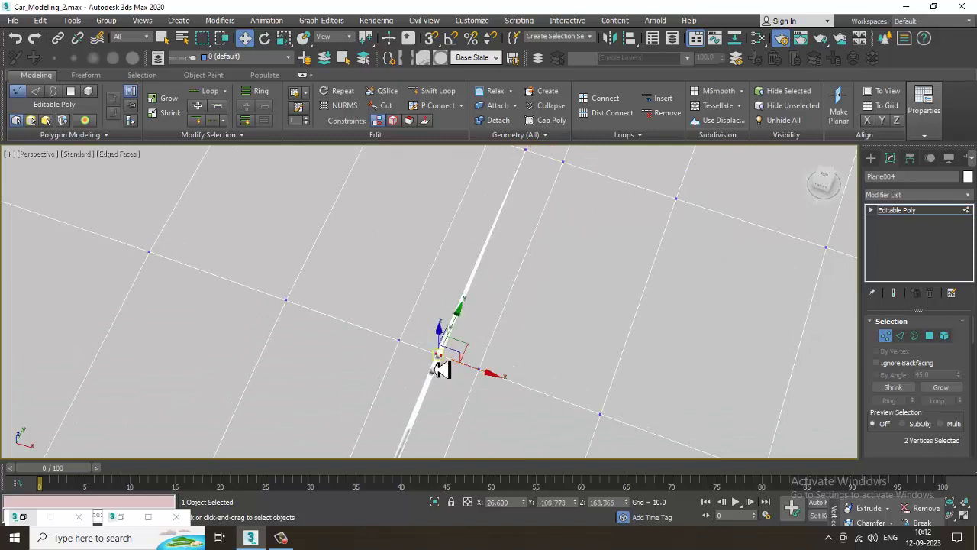
pyautogui.rightClick(441, 370)
pyautogui.click(422, 391)
pyautogui.keyDown('alt'); pyautogui.moveTo(410, 435); pyautogui.dragTo(555, 190, button='middle'); pyautogui.keyUp('alt')
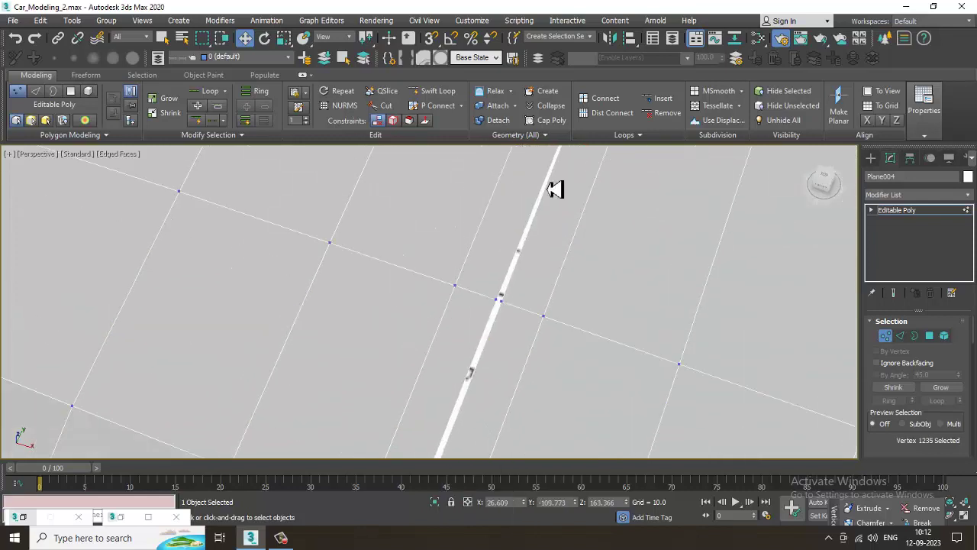
pyautogui.rightClick(504, 302)
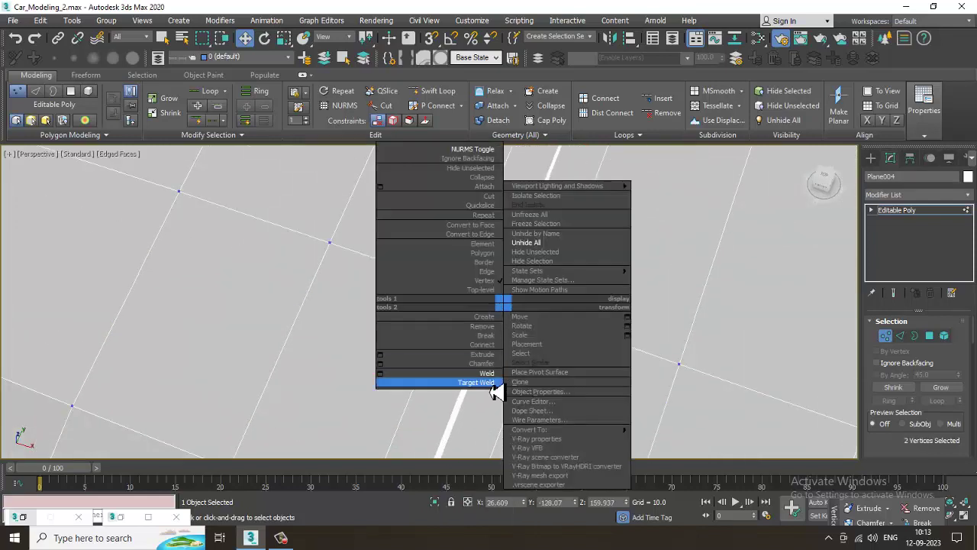
pyautogui.click(492, 374)
pyautogui.keyDown('alt'); pyautogui.moveTo(563, 262); pyautogui.dragTo(451, 357, button='middle'); pyautogui.keyUp('alt')
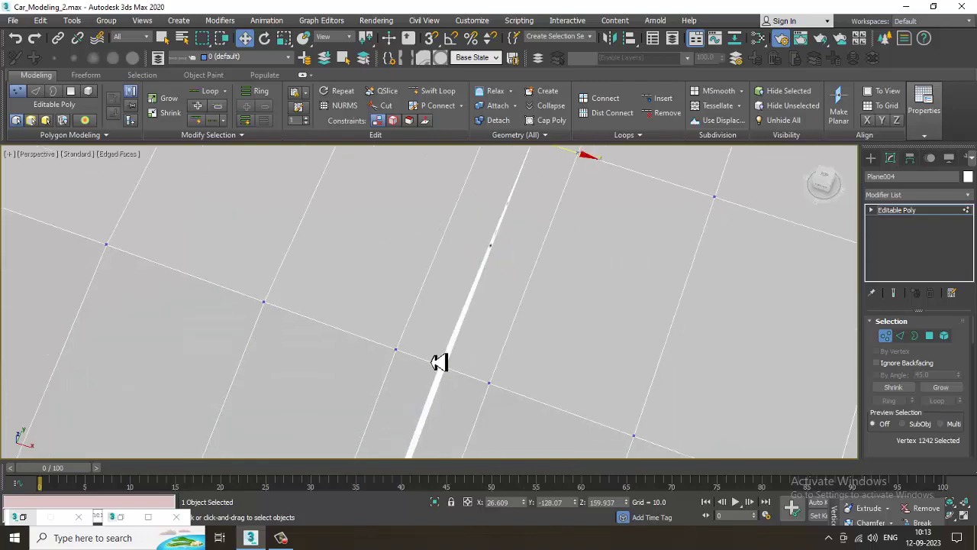
# Weld three more pairs of hood seam vertices, down to the last row before the hood's front edge.
pyautogui.rightClick(457, 388)
pyautogui.click(430, 389)
pyautogui.keyDown('alt'); pyautogui.moveTo(430, 453); pyautogui.dragTo(473, 294, button='middle'); pyautogui.keyUp('alt')
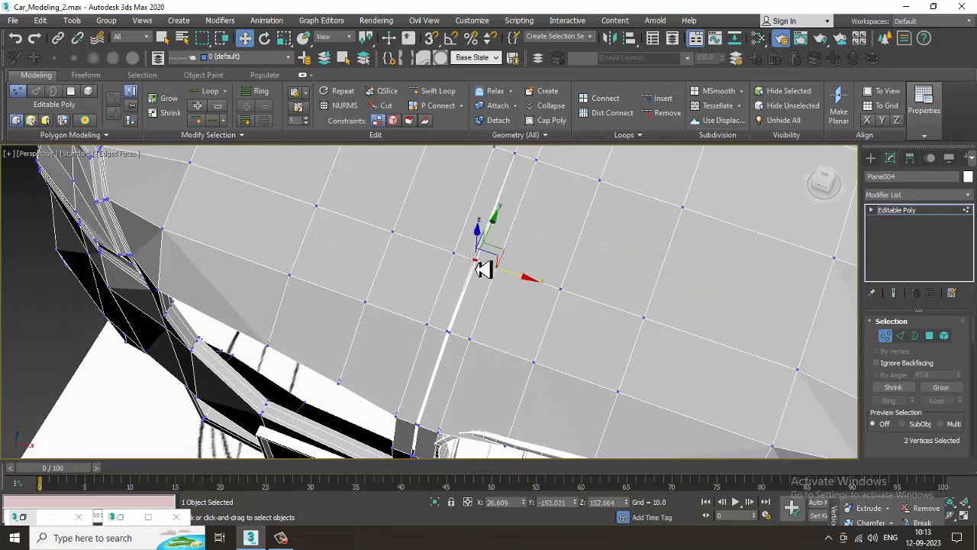
pyautogui.rightClick(483, 269)
pyautogui.click(469, 322)
pyautogui.moveTo(469, 332)
pyautogui.keyDown('alt'); pyautogui.mouseDown(button='middle')
pyautogui.moveTo(523, 266)
pyautogui.moveTo(479, 327)
pyautogui.mouseUp(button='middle'); pyautogui.keyUp('alt')
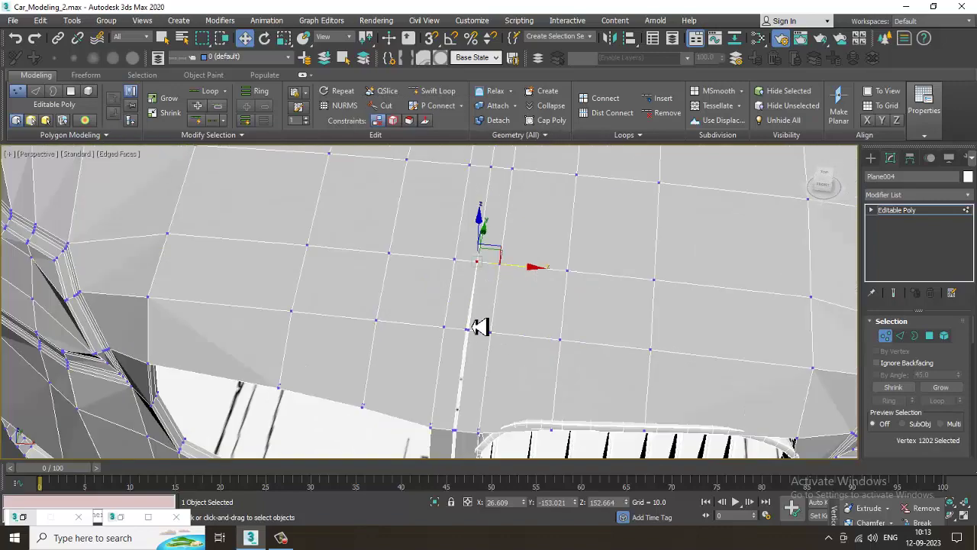
pyautogui.moveTo(486, 346); pyautogui.dragTo(469, 328)
pyautogui.rightClick(469, 329)
pyautogui.click(451, 398)
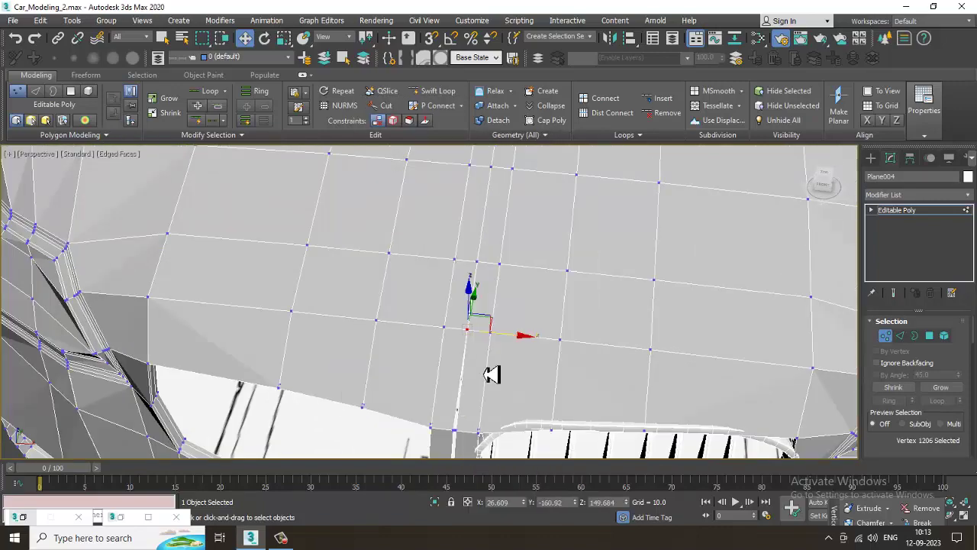
# Weld the seam pair on the hood's front edge and the pair midway down the strip between the grille openings.
pyautogui.keyDown('alt'); pyautogui.moveTo(493, 375); pyautogui.dragTo(469, 259, button='middle'); pyautogui.keyUp('alt')
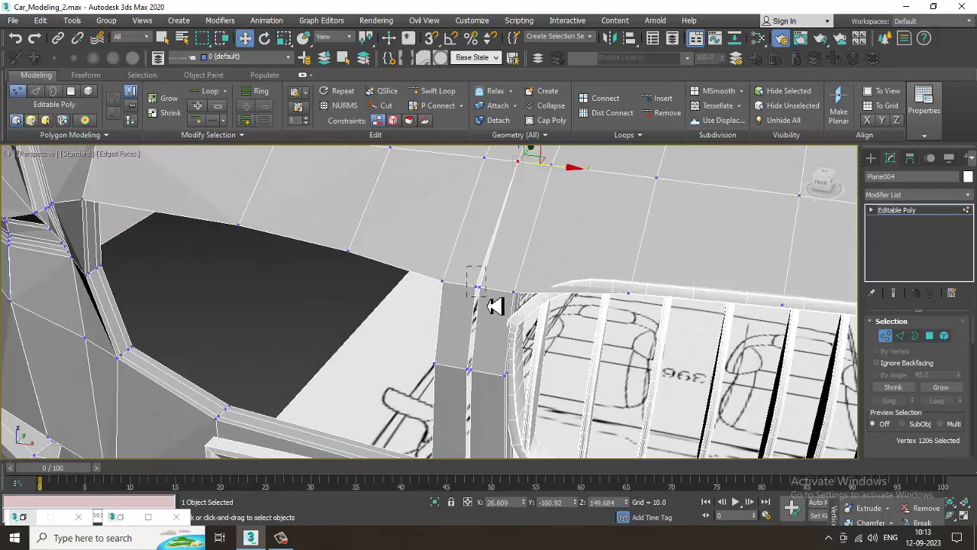
pyautogui.moveTo(489, 302); pyautogui.dragTo(483, 293)
pyautogui.rightClick(480, 288)
pyautogui.click(462, 356)
pyautogui.keyDown('alt'); pyautogui.moveTo(468, 361); pyautogui.dragTo(483, 254, button='middle'); pyautogui.keyUp('alt')
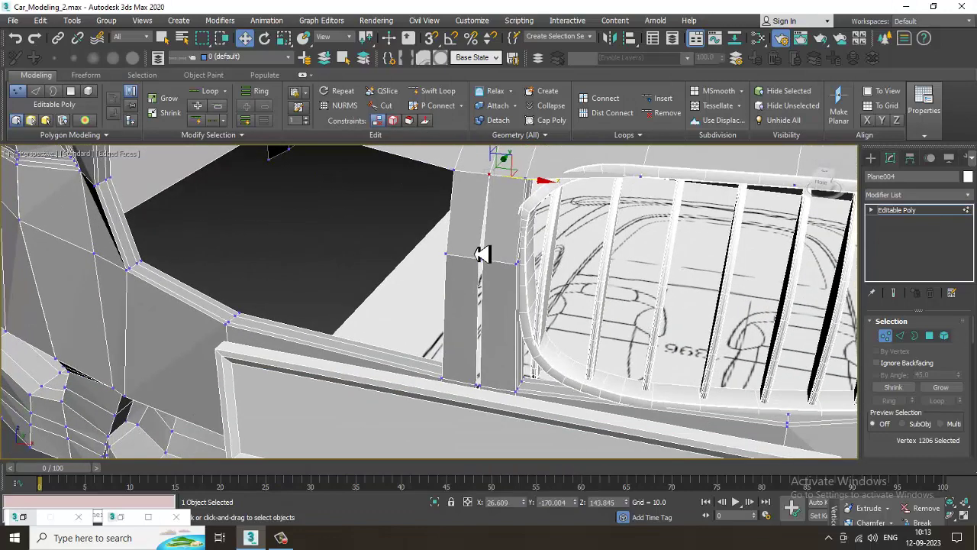
pyautogui.rightClick(485, 270)
pyautogui.click(454, 333)
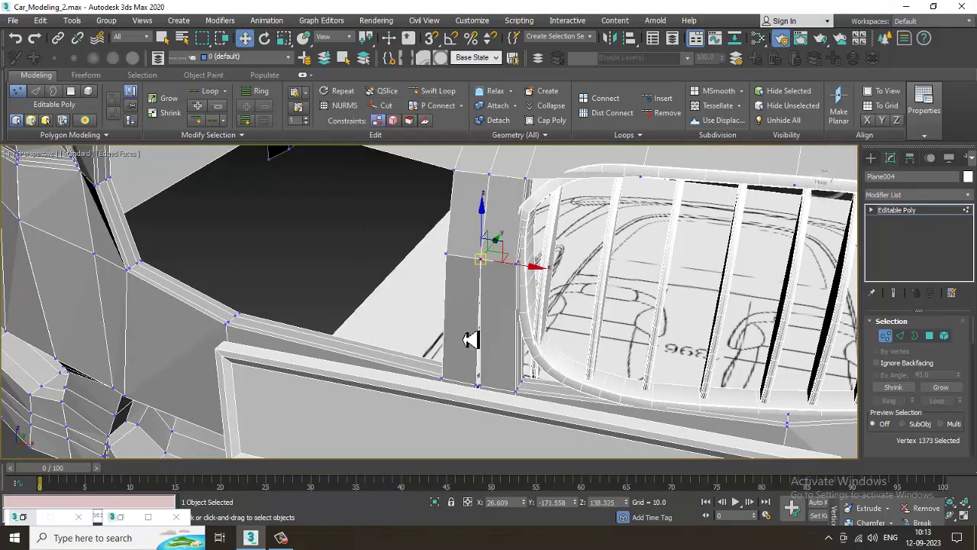
# Switch the viewport to wireframe and weld the seam pair at the base of the strip between the grille openings.
pyautogui.keyDown('alt'); pyautogui.moveTo(469, 343); pyautogui.dragTo(512, 377, button='middle'); pyautogui.keyUp('alt')
pyautogui.scroll(5, 501, 413)
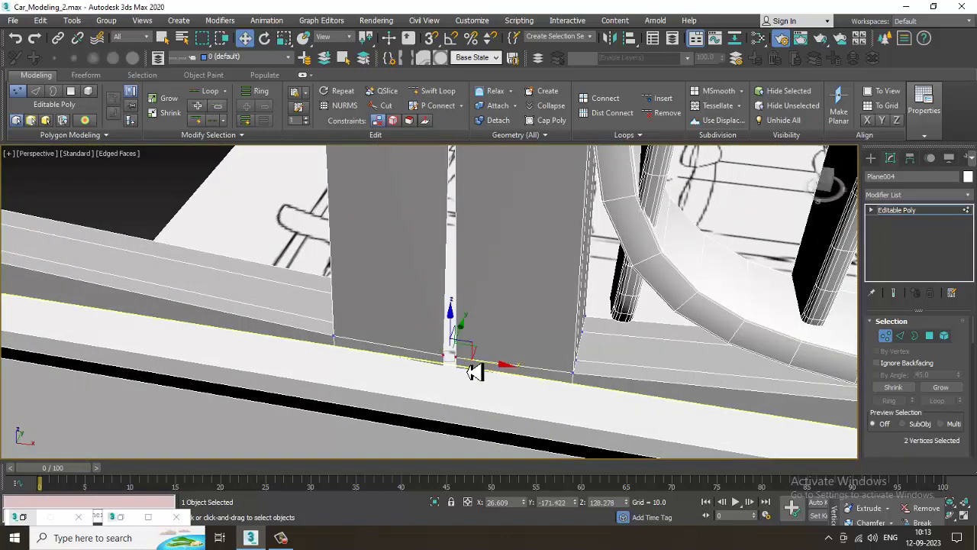
pyautogui.press('F3')
pyautogui.rightClick(450, 342)
pyautogui.click(437, 412)
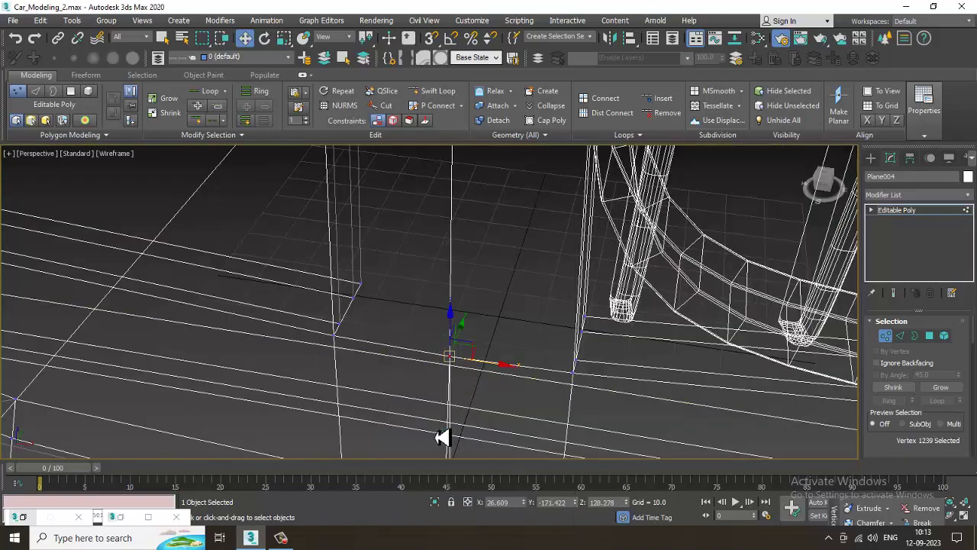
# Try to weld the selected group of seam vertices behind the number plate.
pyautogui.keyDown('alt'); pyautogui.moveTo(442, 437); pyautogui.dragTo(517, 183, button='middle'); pyautogui.keyUp('alt')
pyautogui.keyDown('alt'); pyautogui.moveTo(507, 347); pyautogui.dragTo(449, 331, button='middle'); pyautogui.keyUp('alt')
pyautogui.moveTo(486, 290); pyautogui.dragTo(487, 287)
pyautogui.rightClick(459, 306)
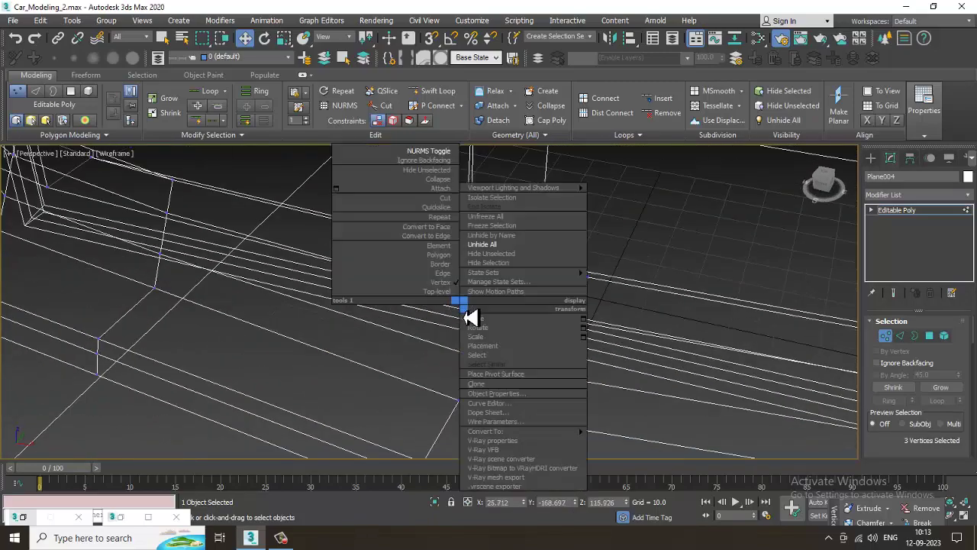
pyautogui.click(442, 372)
pyautogui.keyDown('alt'); pyautogui.moveTo(574, 288); pyautogui.dragTo(506, 298, button='middle'); pyautogui.keyUp('alt')
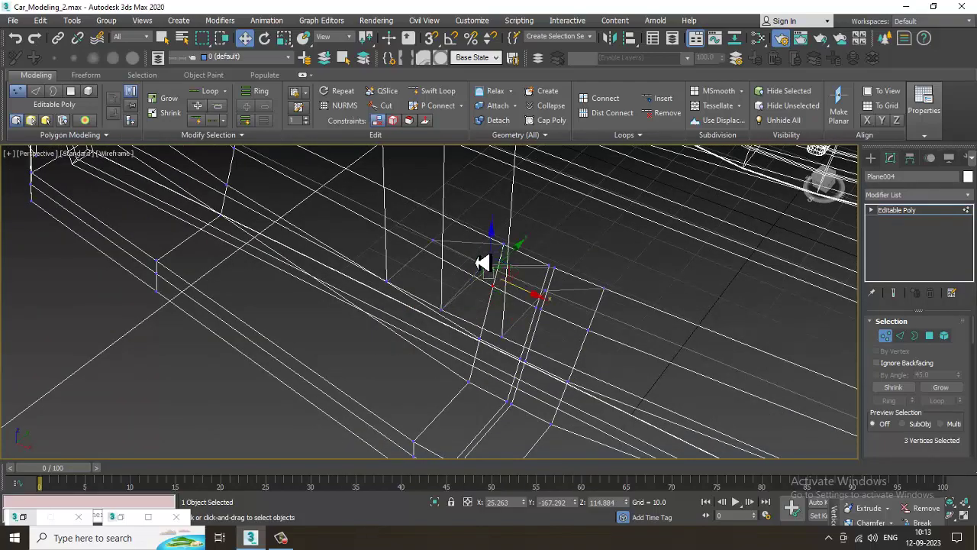
pyautogui.click(565, 254)
pyautogui.keyDown('alt'); pyautogui.moveTo(565, 254); pyautogui.dragTo(550, 273, button='middle'); pyautogui.keyUp('alt')
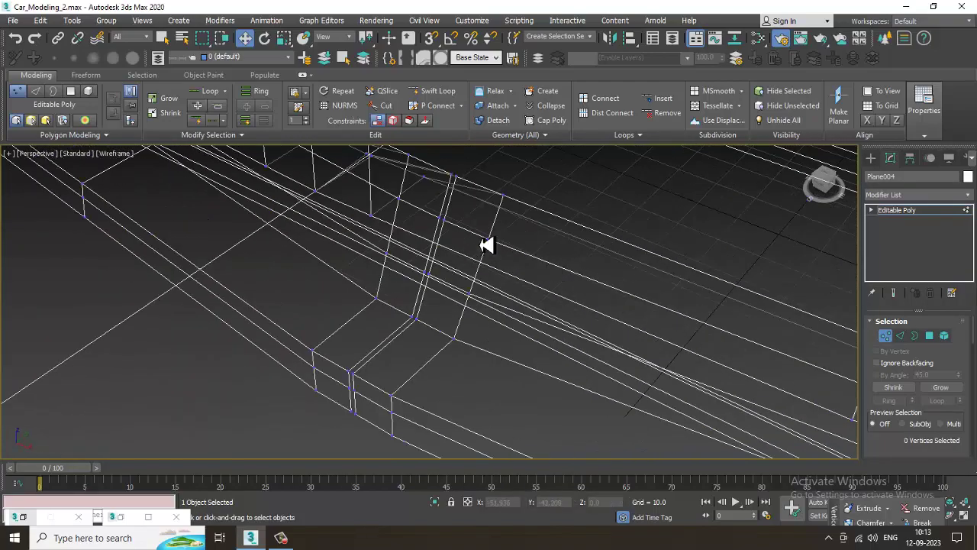
# Weld the first two pairs of centre-seam vertices on the bumper section behind the number plate.
pyautogui.keyDown('alt'); pyautogui.moveTo(487, 244); pyautogui.dragTo(410, 250, button='middle'); pyautogui.keyUp('alt')
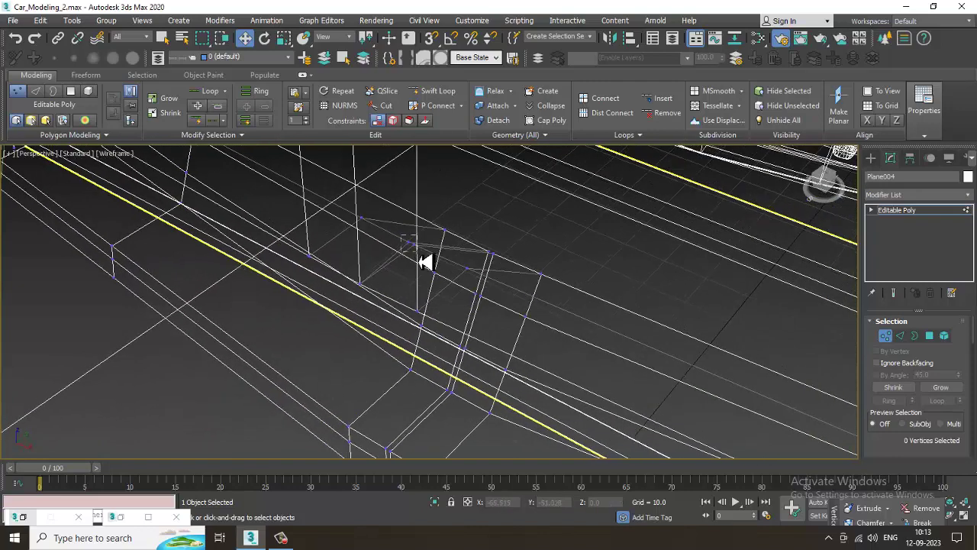
pyautogui.click(407, 243)
pyautogui.rightClick(405, 241)
pyautogui.click(394, 315)
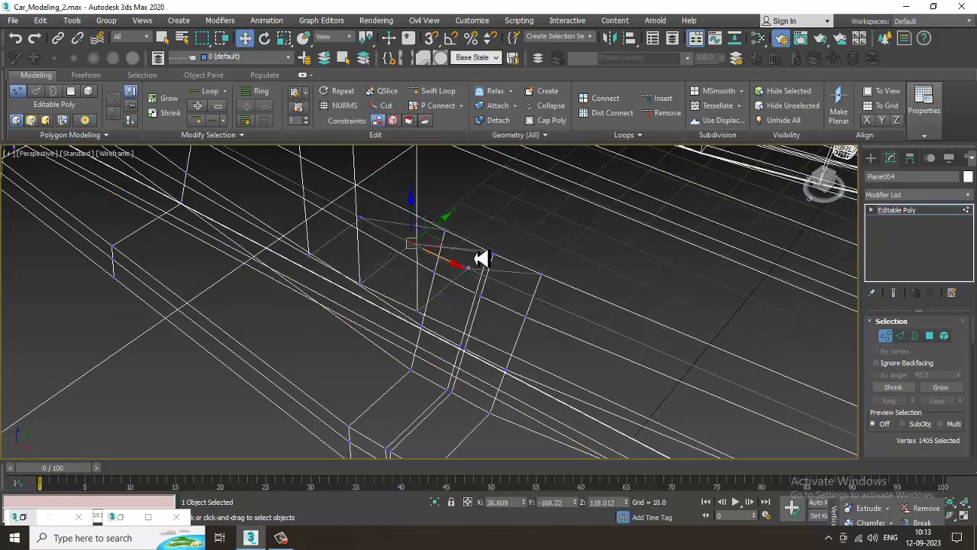
pyautogui.keyDown('ctrl'); pyautogui.moveTo(510, 268); pyautogui.dragTo(504, 268); pyautogui.keyUp('ctrl')
pyautogui.rightClick(504, 268)
pyautogui.click(478, 326)
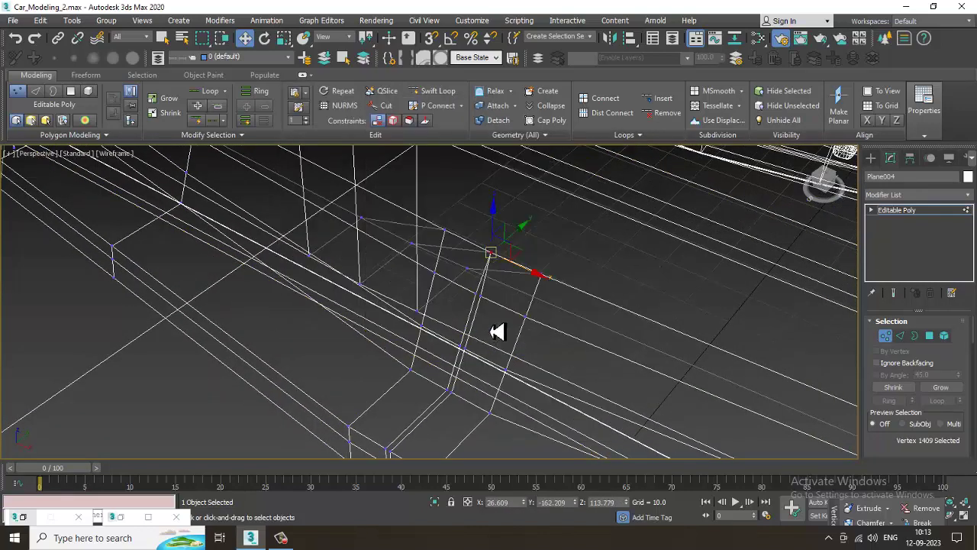
# Weld the next two pairs of centre-seam vertices further down the front bumper.
pyautogui.rightClick(495, 318)
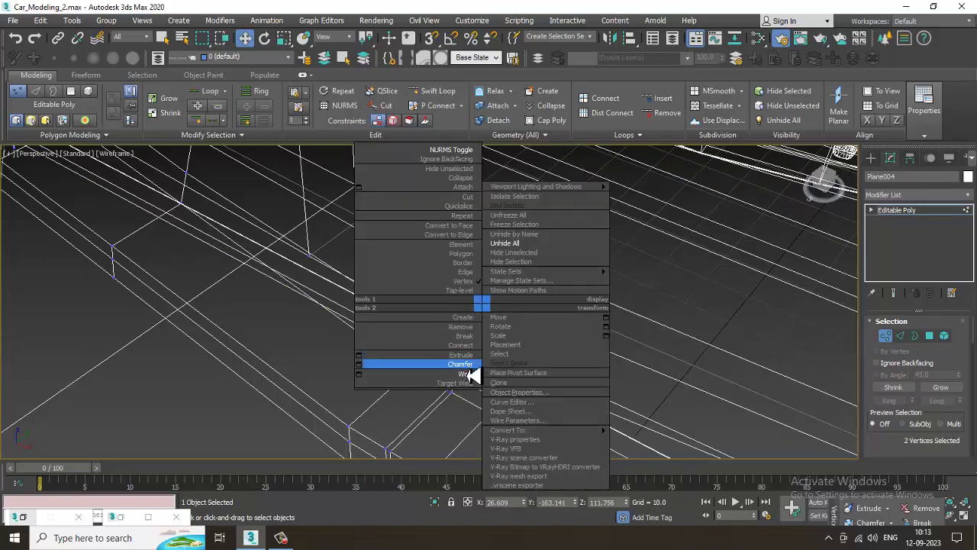
pyautogui.click(469, 364)
pyautogui.keyDown('alt'); pyautogui.moveTo(534, 343); pyautogui.dragTo(470, 326, button='middle'); pyautogui.keyUp('alt')
pyautogui.rightClick(467, 335)
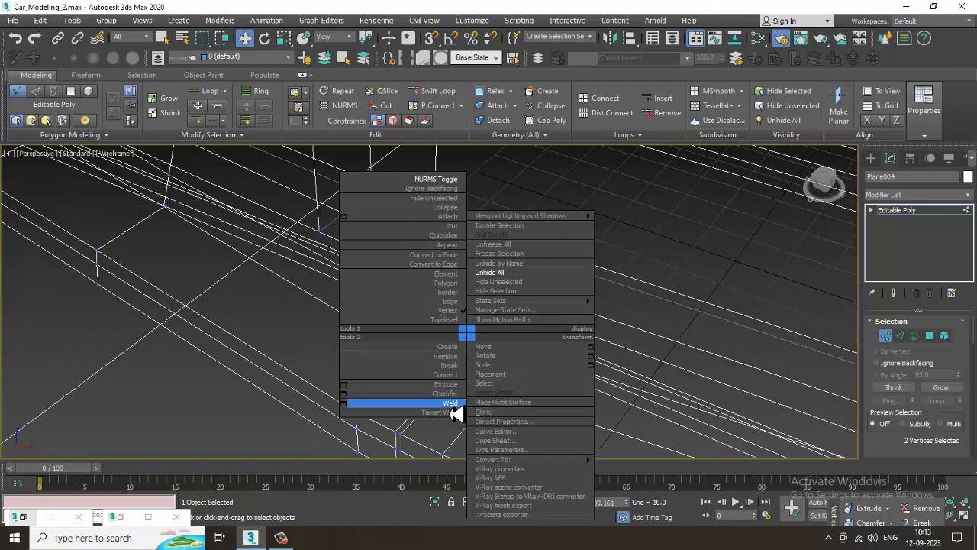
pyautogui.click(452, 404)
# Weld the three lowest pairs of centre-seam vertices along the front bumper's bottom lip.
pyautogui.rightClick(452, 389)
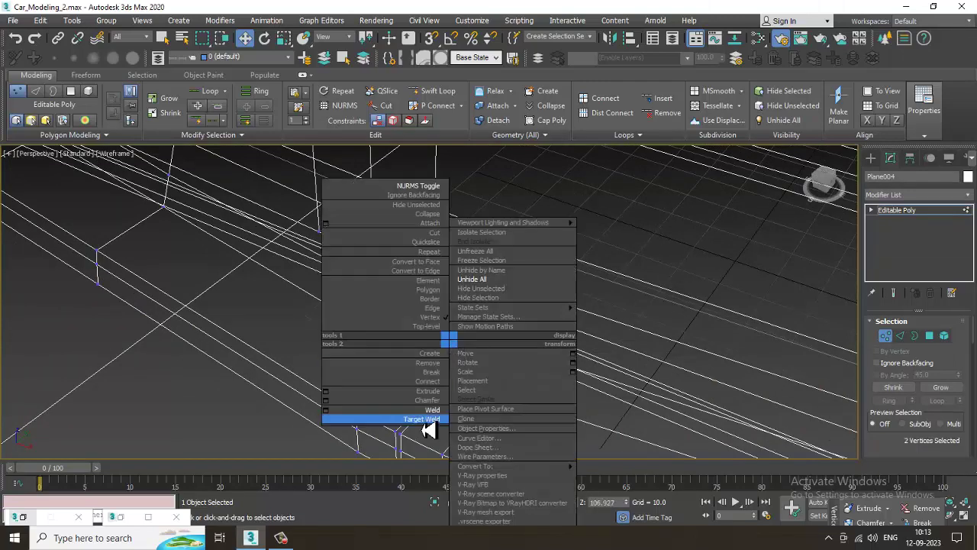
pyautogui.click(435, 410)
pyautogui.moveTo(446, 426); pyautogui.dragTo(466, 344, button='middle')
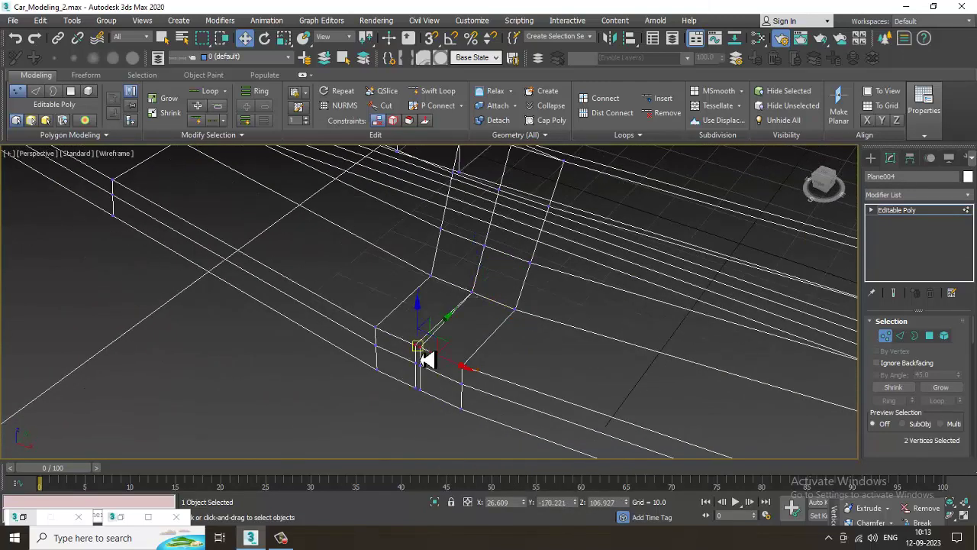
pyautogui.rightClick(428, 360)
pyautogui.click(412, 412)
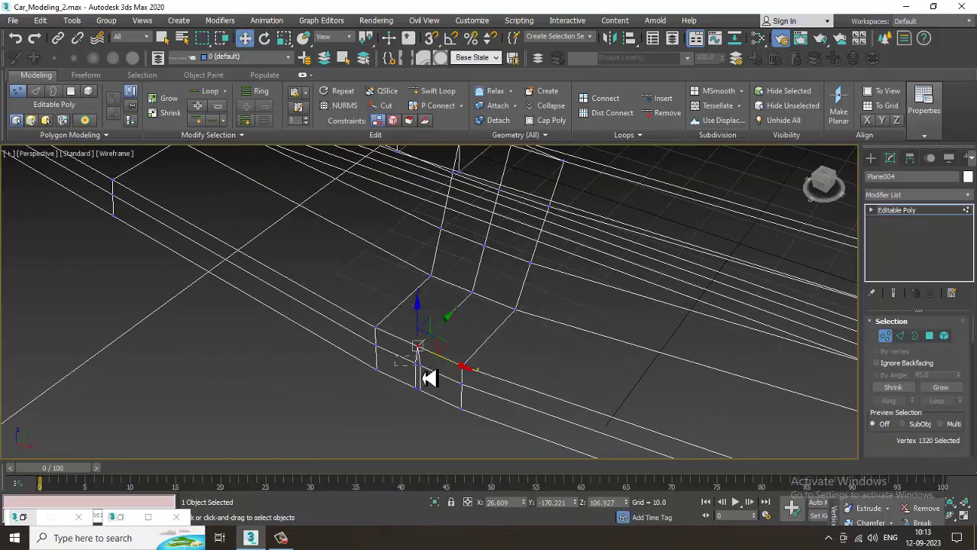
pyautogui.rightClick(418, 380)
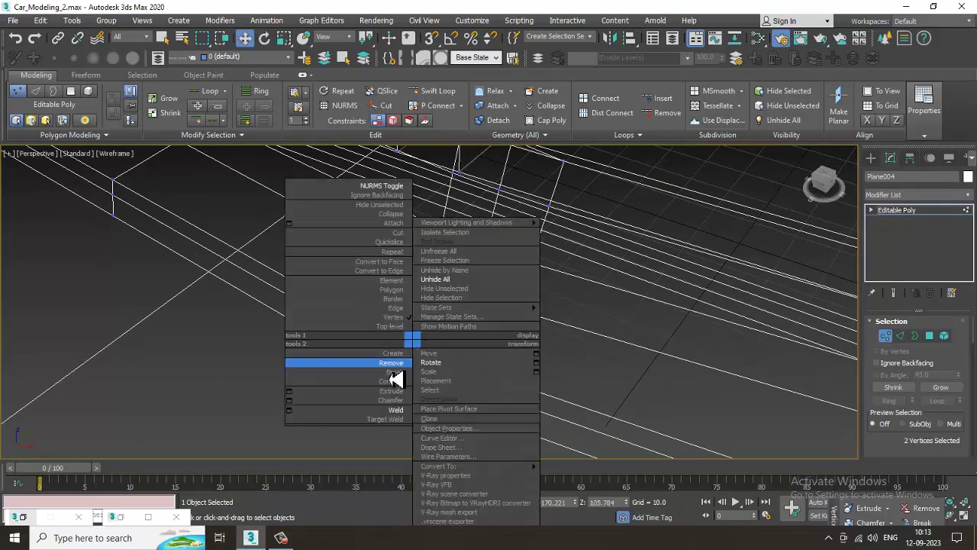
pyautogui.click(397, 410)
pyautogui.rightClick(435, 399)
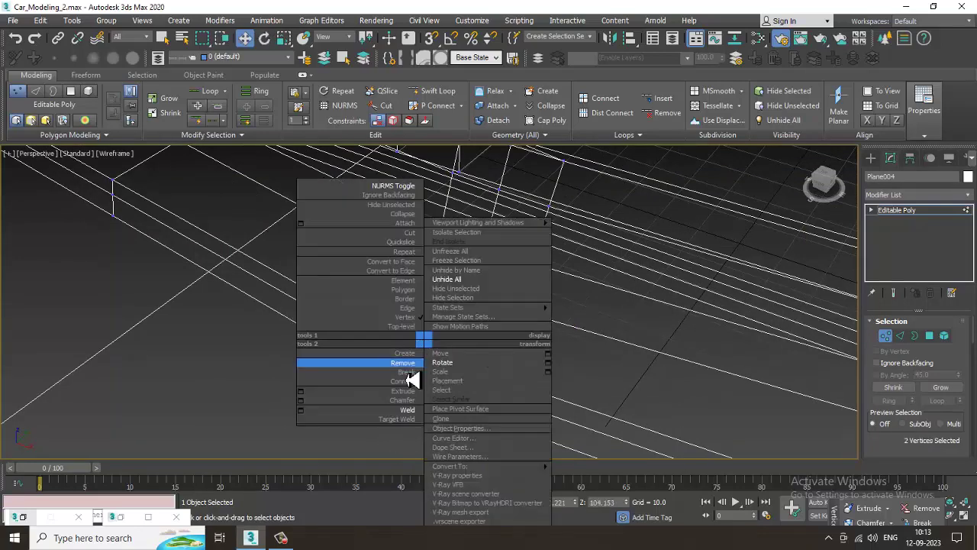
pyautogui.click(405, 409)
# Return the viewport to shaded display and leave vertex editing on the car body.
pyautogui.scroll(-4, 523, 375)
pyautogui.scroll(3, 539, 375)
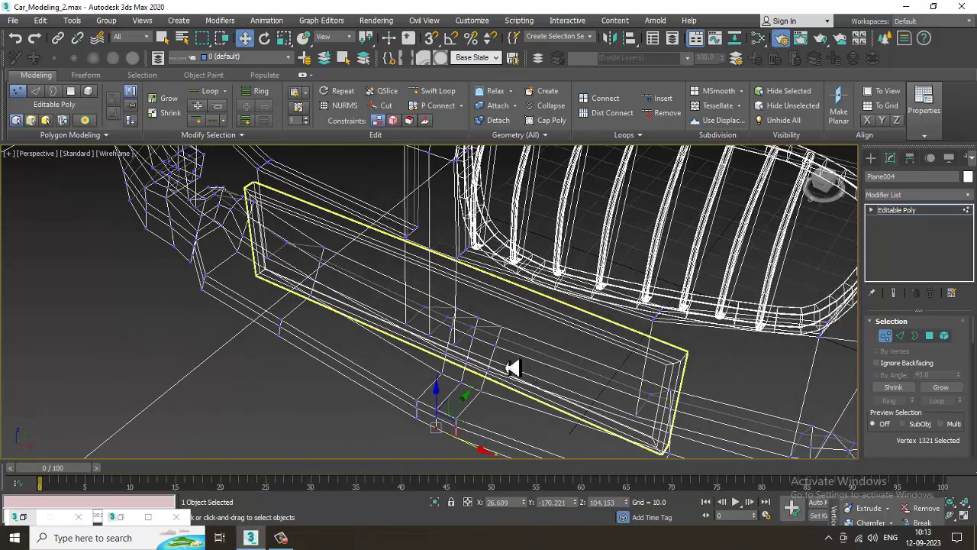
pyautogui.moveTo(511, 368)
pyautogui.keyDown('alt'); pyautogui.mouseDown(button='middle')
pyautogui.moveTo(508, 339)
pyautogui.moveTo(497, 401)
pyautogui.moveTo(476, 364)
pyautogui.moveTo(526, 321)
pyautogui.moveTo(390, 281)
pyautogui.moveTo(438, 312)
pyautogui.moveTo(574, 281)
pyautogui.mouseUp(button='middle'); pyautogui.keyUp('alt')
pyautogui.press('F3')
pyautogui.scroll(-3, 481, 382)
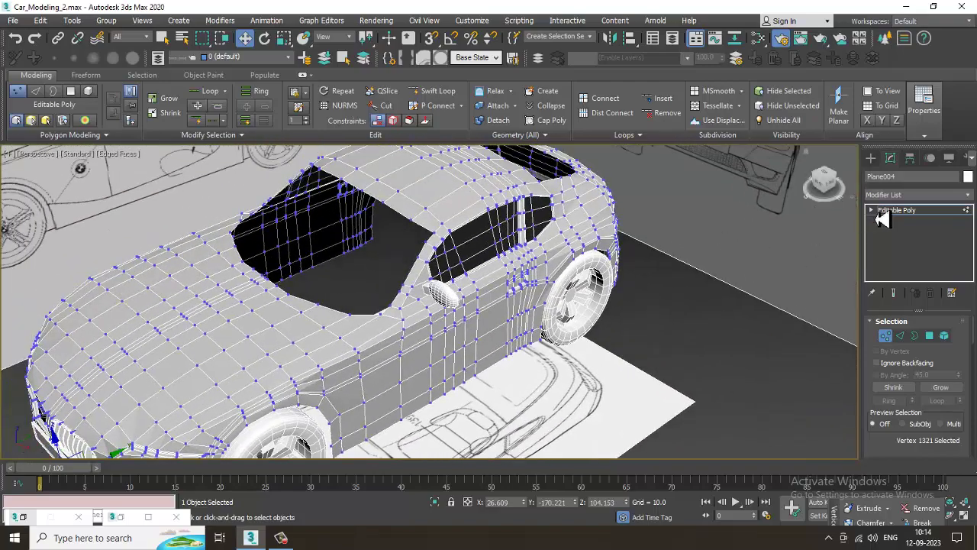
pyautogui.click(916, 213)
# Turn on NURMS smoothing for the car body and deselect it.
pyautogui.moveTo(390, 250); pyautogui.dragTo(597, 327, button='middle')
pyautogui.rightClick(559, 192)
pyautogui.click(547, 71)
pyautogui.scroll(-3, 526, 336)
pyautogui.click(685, 418)
# Examine the smoothed car body from several angles for remaining seam or shading faults.
pyautogui.keyDown('alt'); pyautogui.moveTo(514, 342); pyautogui.dragTo(521, 353, button='middle'); pyautogui.keyUp('alt')
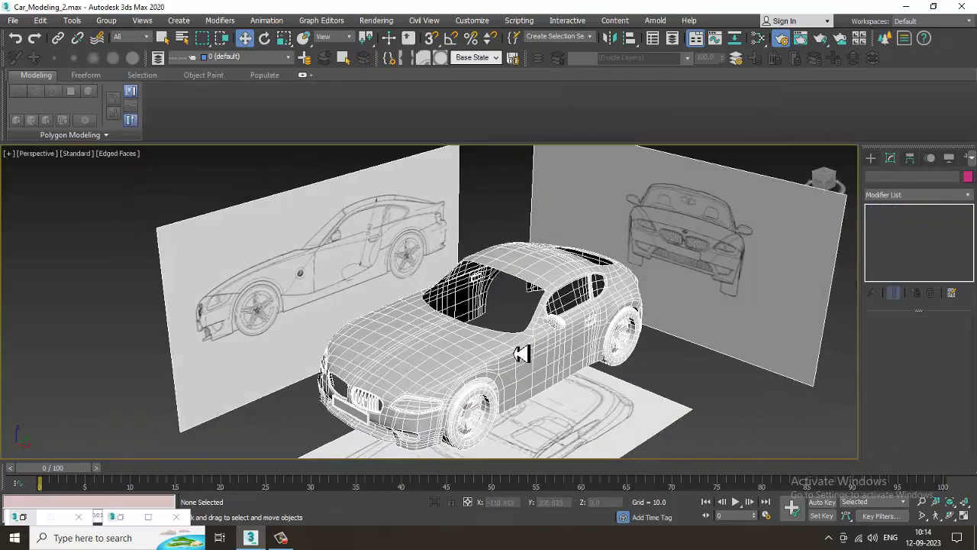
pyautogui.scroll(5, 519, 353)
pyautogui.press('F4')
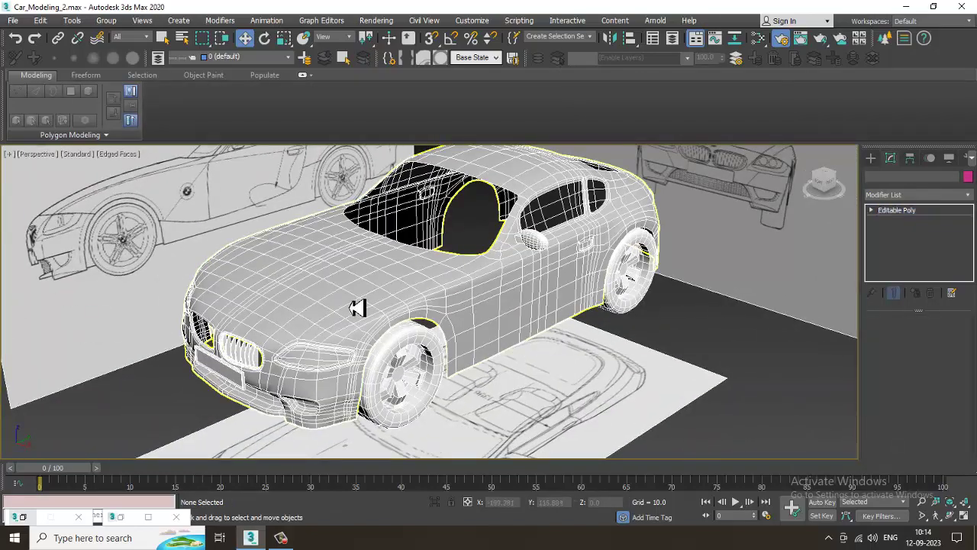
pyautogui.click(357, 307)
pyautogui.keyDown('alt'); pyautogui.moveTo(357, 307); pyautogui.dragTo(380, 319, button='middle'); pyautogui.keyUp('alt')
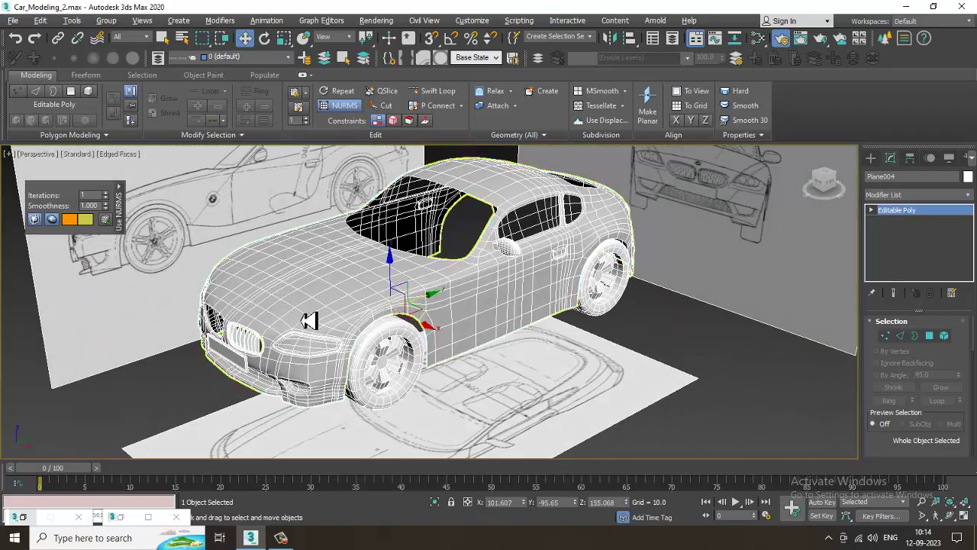
pyautogui.keyDown('alt'); pyautogui.moveTo(308, 321); pyautogui.dragTo(709, 298, button='middle'); pyautogui.keyUp('alt')
pyautogui.click(393, 312)
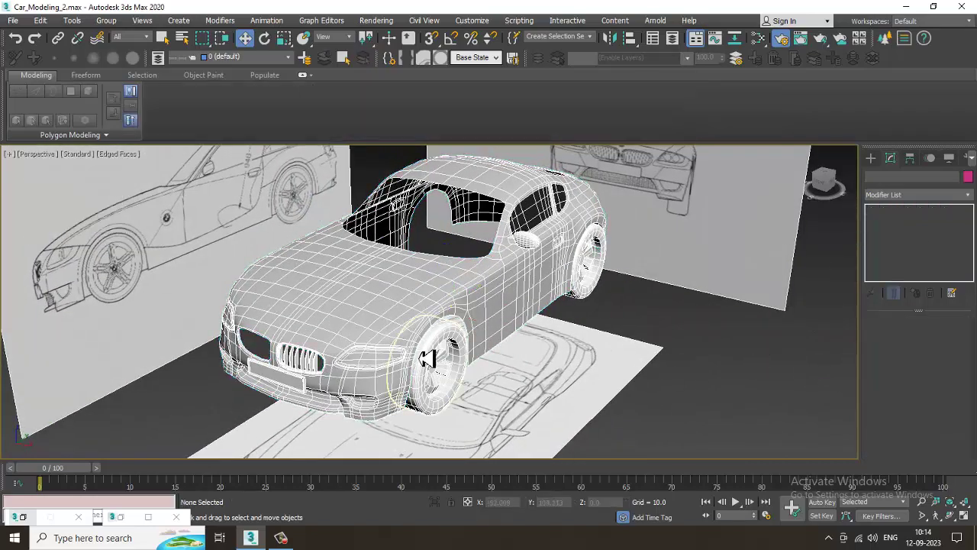
# Select the car body and turn off its NURMS smoothing.
pyautogui.rightClick(393, 305)
pyautogui.click(771, 402)
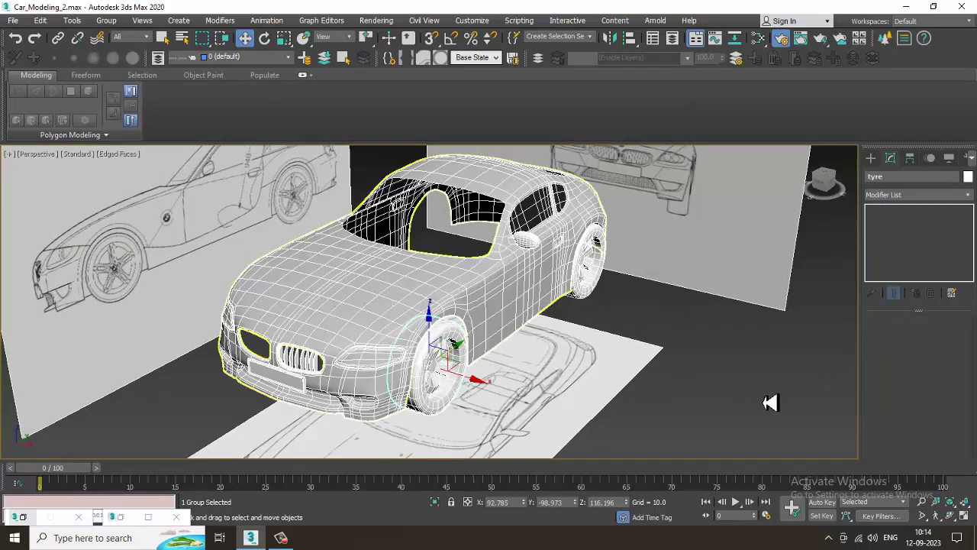
pyautogui.click(527, 315)
pyautogui.click(475, 174)
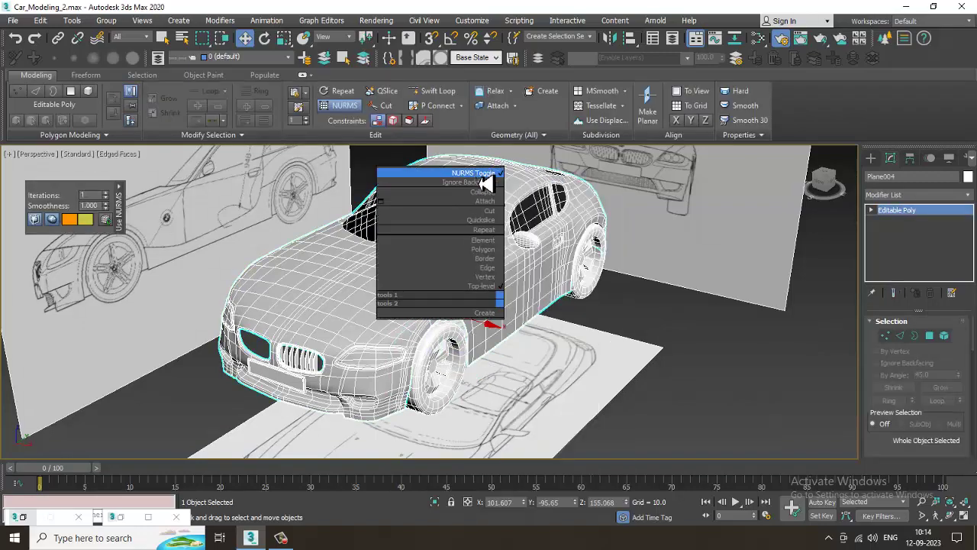
pyautogui.keyDown('alt'); pyautogui.moveTo(441, 357); pyautogui.dragTo(467, 305, button='middle'); pyautogui.keyUp('alt')
pyautogui.scroll(4, 467, 305)
pyautogui.scroll(2, 472, 300)
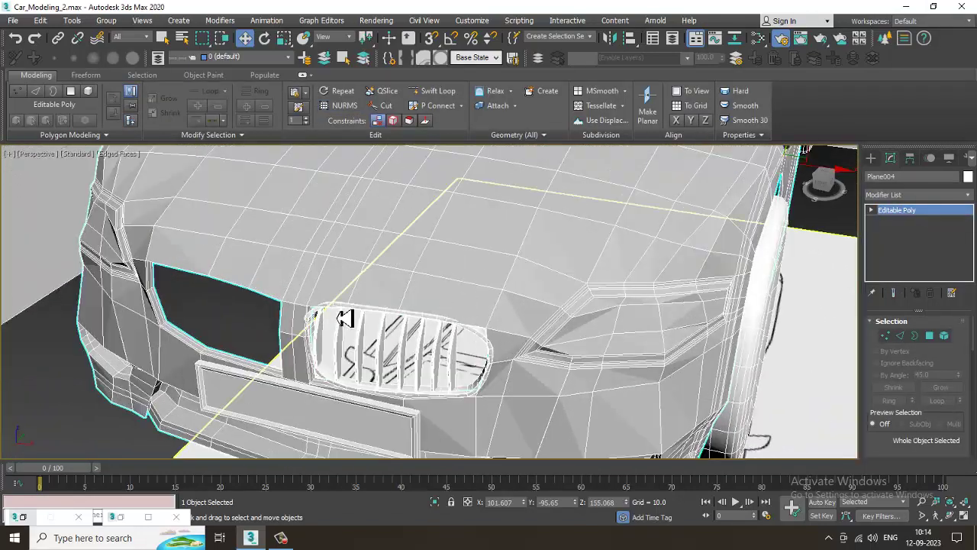
pyautogui.click(343, 324)
pyautogui.scroll(4, 320, 340)
pyautogui.keyDown('ctrl'); pyautogui.click(298, 344); pyautogui.keyUp('ctrl')
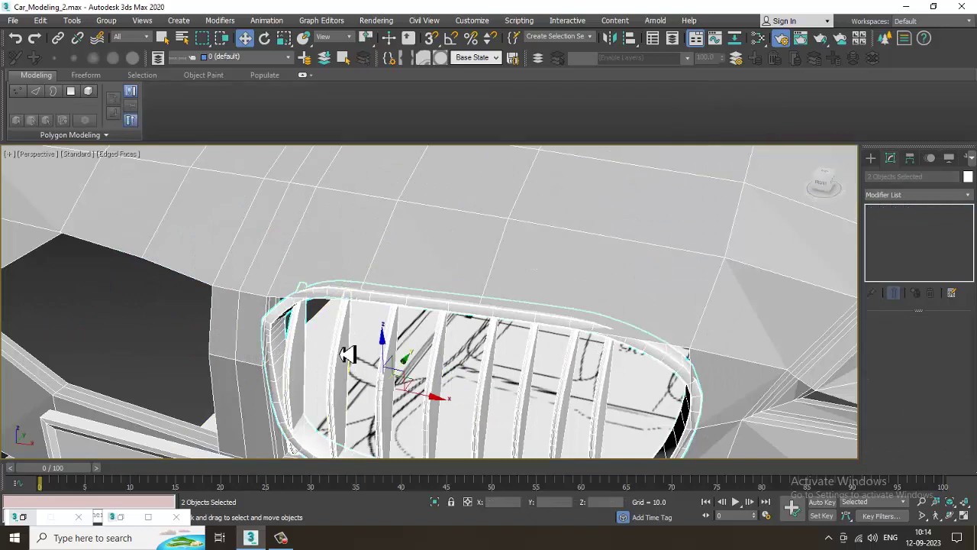
pyautogui.keyDown('ctrl'); pyautogui.click(342, 354); pyautogui.keyUp('ctrl')
pyautogui.click(630, 412)
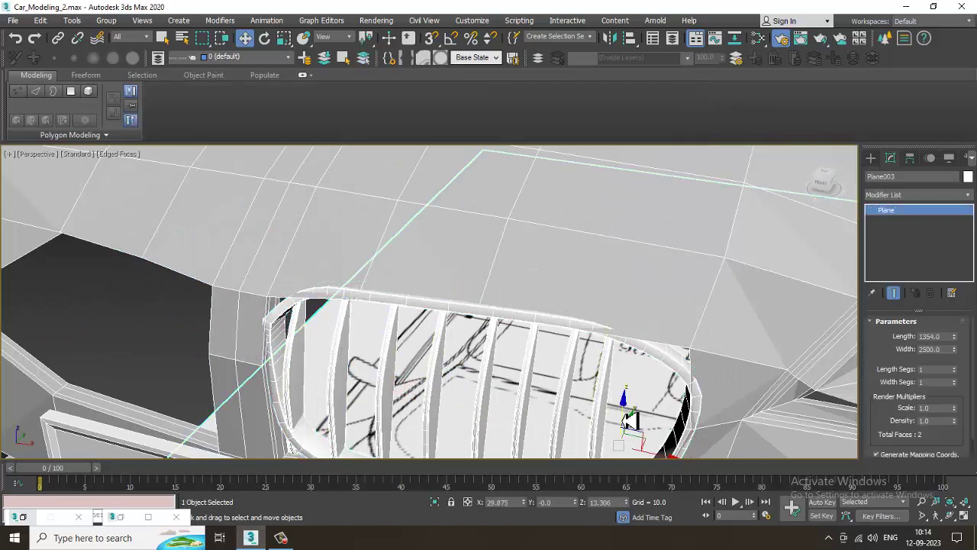
# Clone the outermost grille bar as one independent copy, offset along X towards the grille's outer end.
pyautogui.moveTo(630, 412); pyautogui.dragTo(546, 336, button='middle')
pyautogui.click(527, 286)
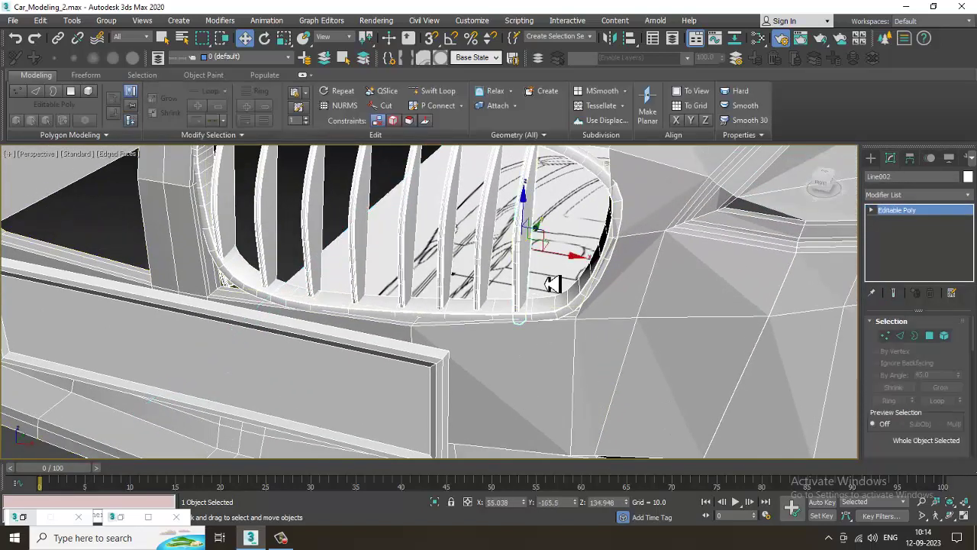
pyautogui.keyDown('alt'); pyautogui.moveTo(554, 285); pyautogui.dragTo(535, 317, button='middle'); pyautogui.keyUp('alt')
pyautogui.keyDown('shift'); pyautogui.moveTo(513, 416); pyautogui.dragTo(532, 420); pyautogui.keyUp('shift')
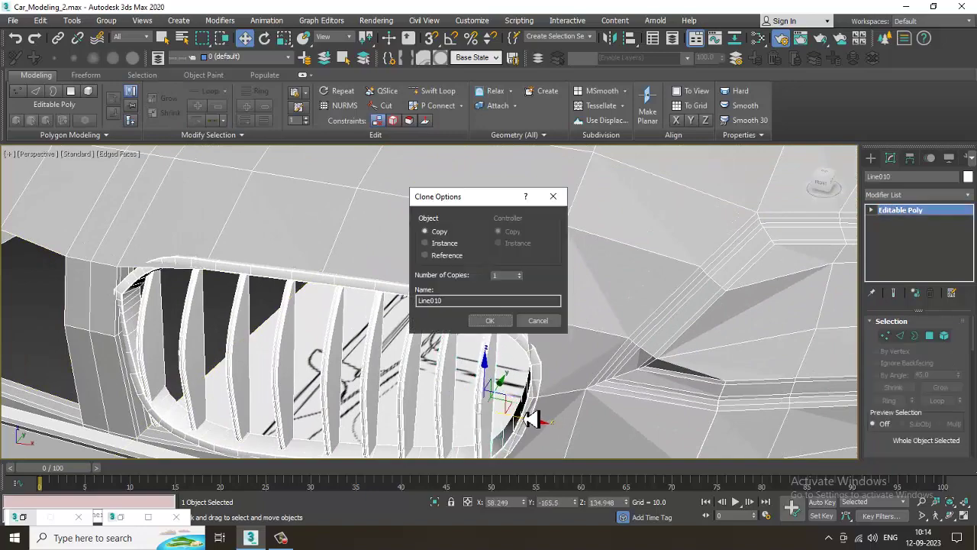
pyautogui.click(509, 322)
# Confirm the bar copy and select all the grille bars together with their surrounding grille frame.
pyautogui.keyDown('alt'); pyautogui.moveTo(508, 393); pyautogui.dragTo(462, 345, button='middle'); pyautogui.keyUp('alt')
pyautogui.press('r')
pyautogui.press('w')
pyautogui.keyDown('ctrl'); pyautogui.click(483, 341); pyautogui.keyUp('ctrl')
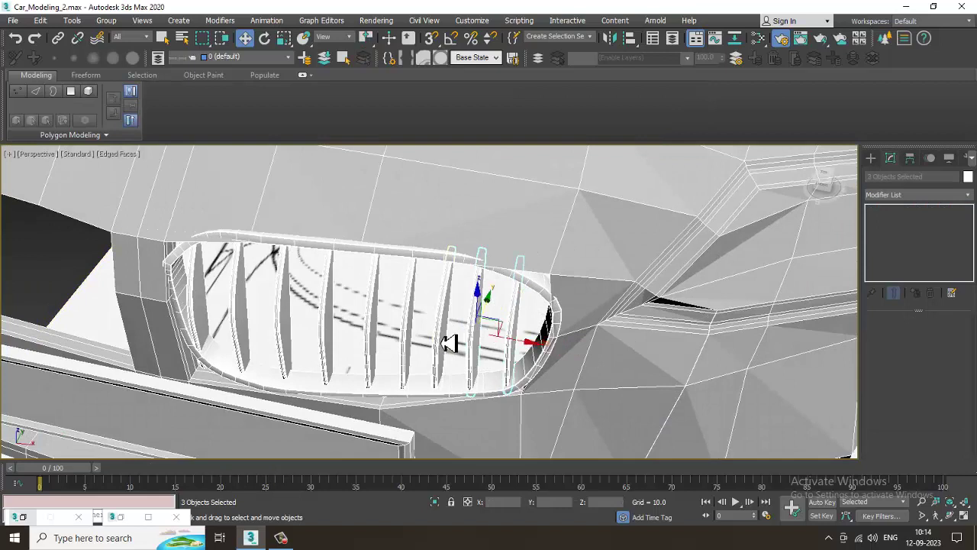
pyautogui.keyDown('ctrl'); pyautogui.click(416, 340); pyautogui.keyUp('ctrl')
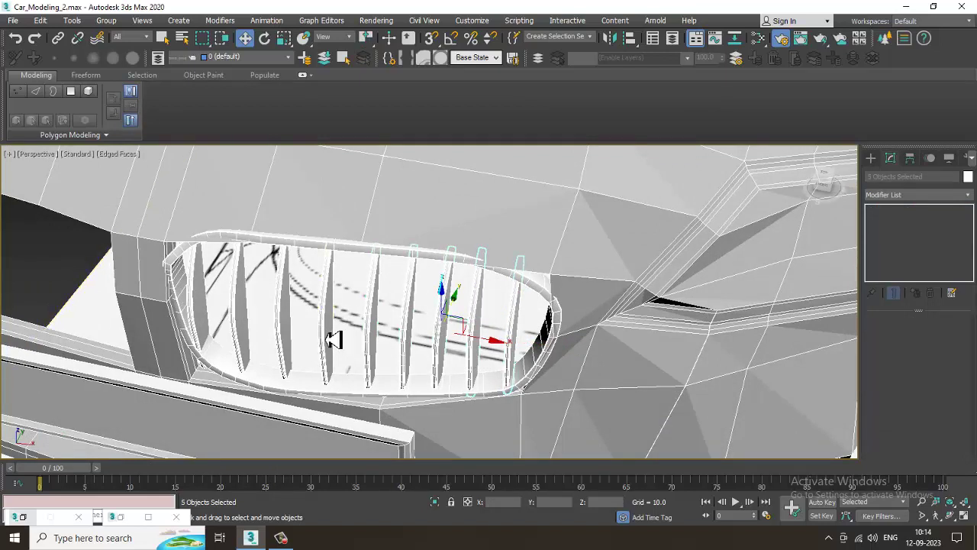
pyautogui.keyDown('ctrl'); pyautogui.click(202, 307); pyautogui.keyUp('ctrl')
pyautogui.keyDown('ctrl'); pyautogui.click(181, 263); pyautogui.keyUp('ctrl')
pyautogui.scroll(-2, 182, 262)
pyautogui.keyDown('alt'); pyautogui.moveTo(183, 263); pyautogui.dragTo(408, 323, button='middle'); pyautogui.keyUp('alt')
pyautogui.scroll(-2, 261, 314)
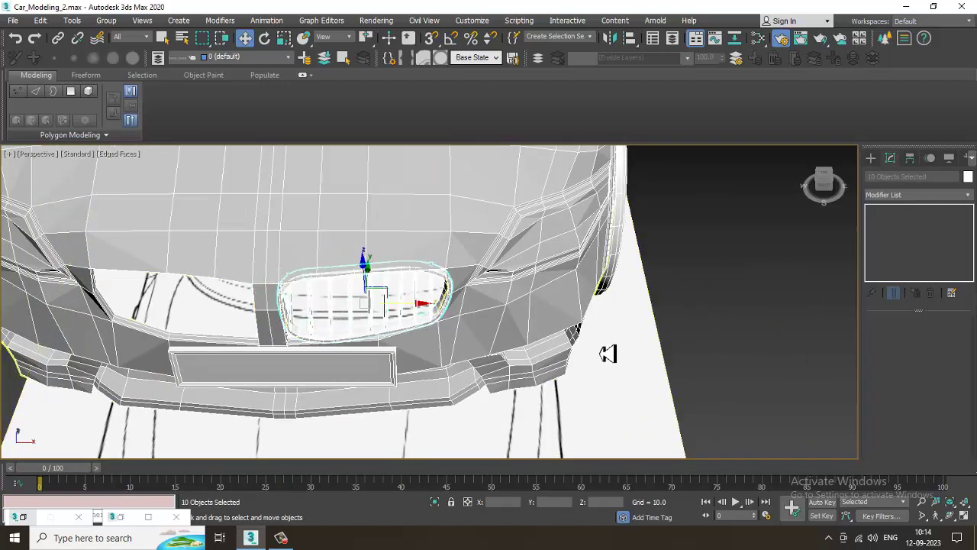
# Mirror the selected grille bars and frame across X as a copy and move the copy into the opposite grille opening.
pyautogui.click(609, 38)
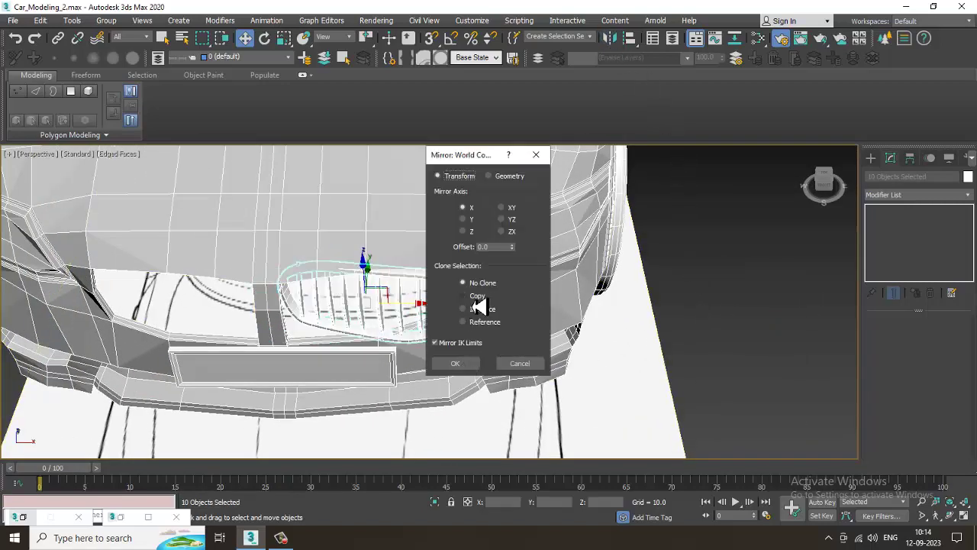
pyautogui.click(476, 297)
pyautogui.click(472, 365)
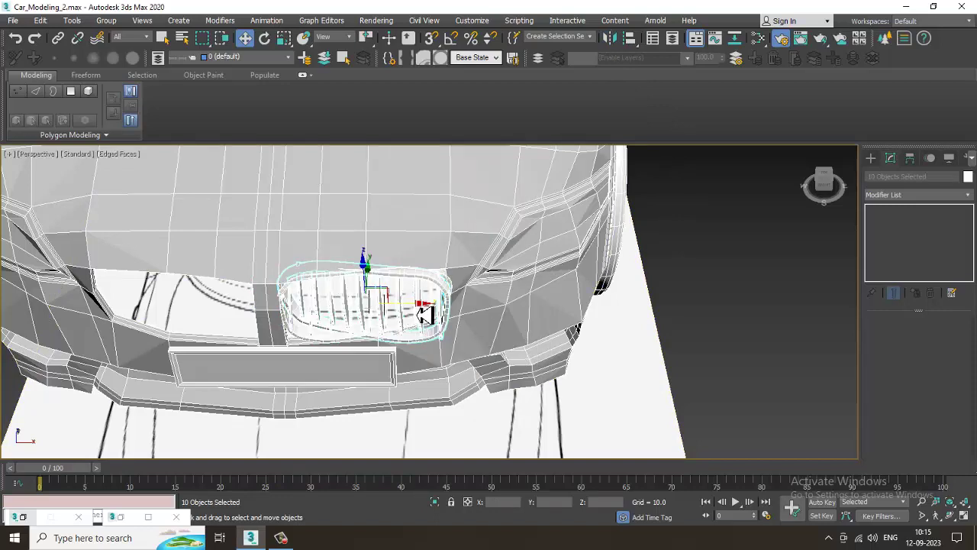
pyautogui.moveTo(424, 313); pyautogui.dragTo(235, 297)
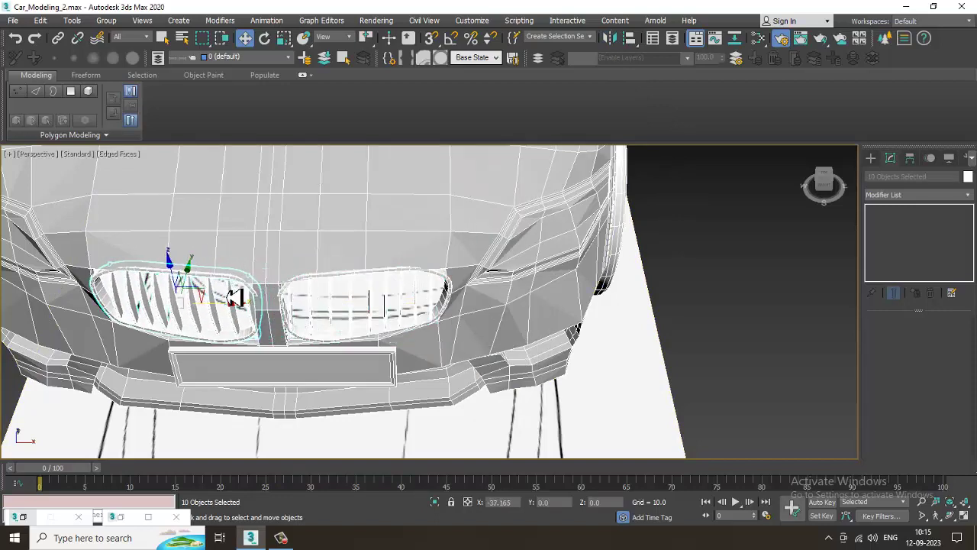
pyautogui.keyDown('alt'); pyautogui.moveTo(229, 295); pyautogui.dragTo(294, 307, button='middle'); pyautogui.keyUp('alt')
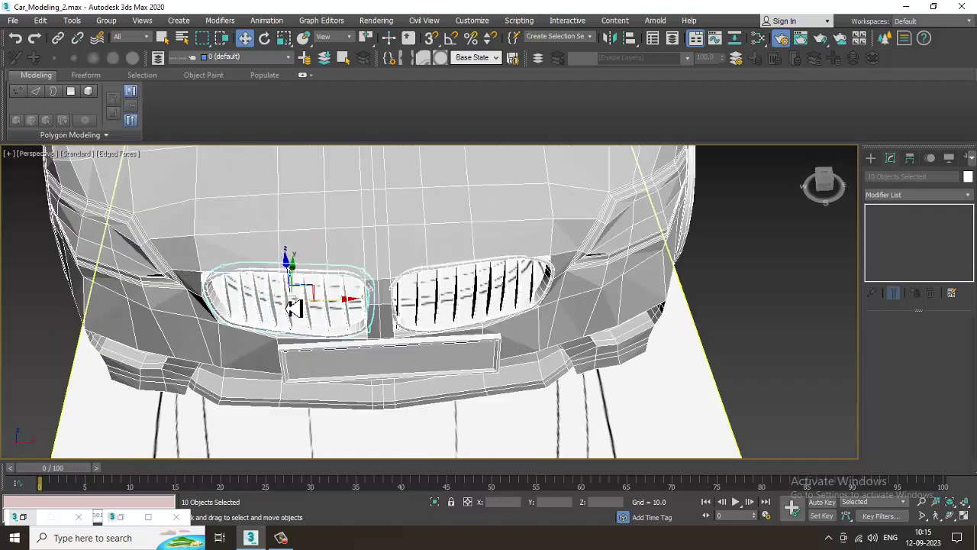
pyautogui.click(376, 314)
pyautogui.hotkey('ctrl', 'z')
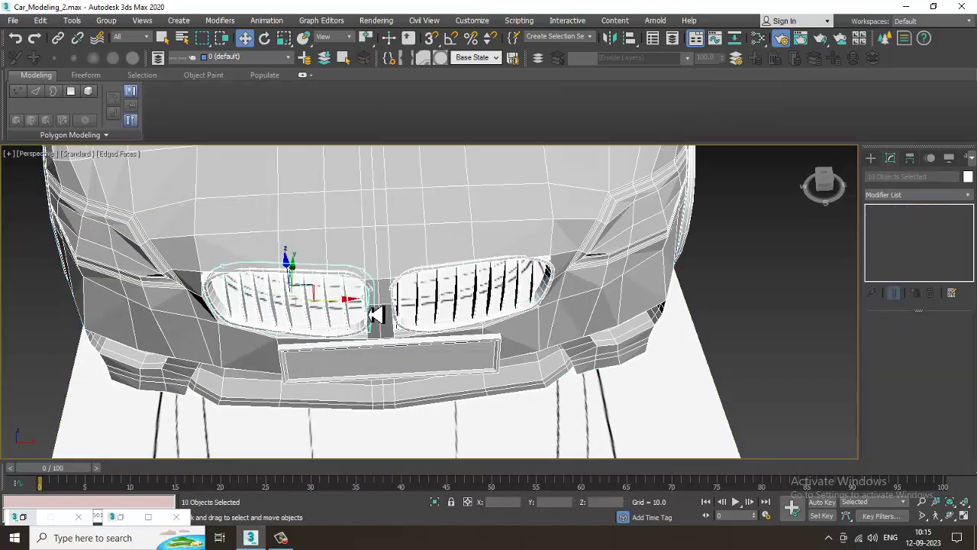
pyautogui.moveTo(331, 307); pyautogui.dragTo(329, 310)
# Examine the two grilles and the whole car from the side and deselect the mirrored grille.
pyautogui.scroll(-2, 329, 310)
pyautogui.moveTo(409, 318)
pyautogui.keyDown('alt'); pyautogui.mouseDown(button='middle')
pyautogui.moveTo(332, 292)
pyautogui.moveTo(402, 329)
pyautogui.mouseUp(button='middle'); pyautogui.keyUp('alt')
pyautogui.scroll(-2, 331, 292)
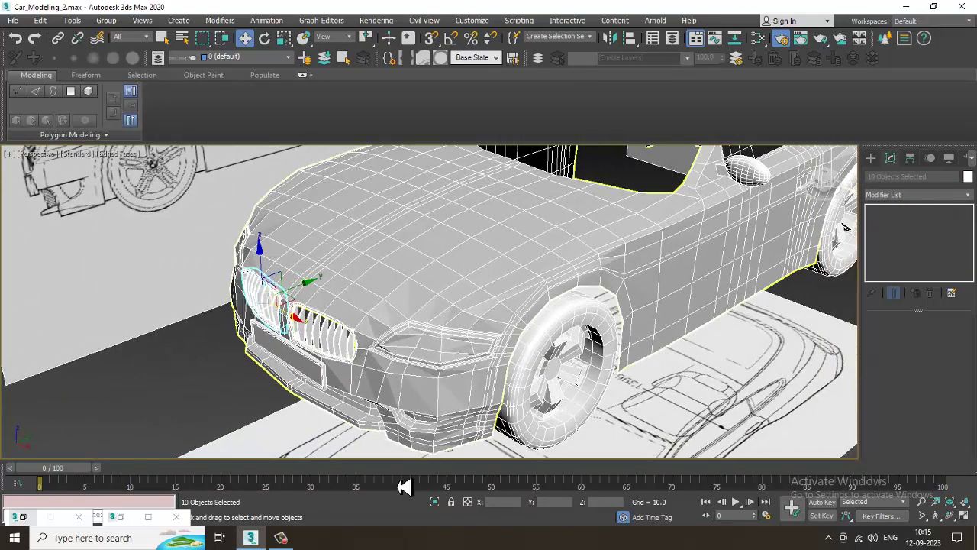
pyautogui.click(289, 538)
pyautogui.click(290, 545)
pyautogui.scroll(-5, 479, 255)
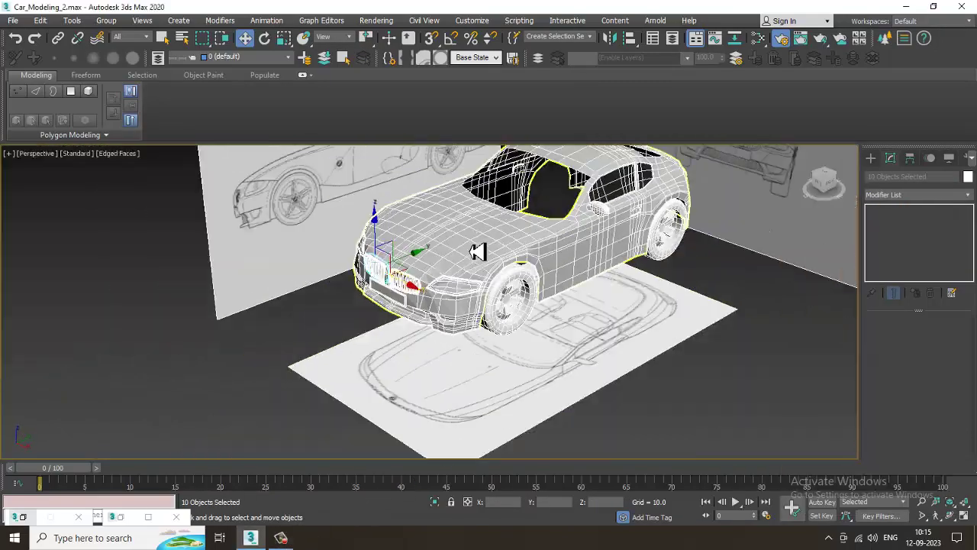
pyautogui.keyDown('alt'); pyautogui.moveTo(479, 255); pyautogui.dragTo(566, 345, button='middle'); pyautogui.keyUp('alt')
pyautogui.click(476, 196)
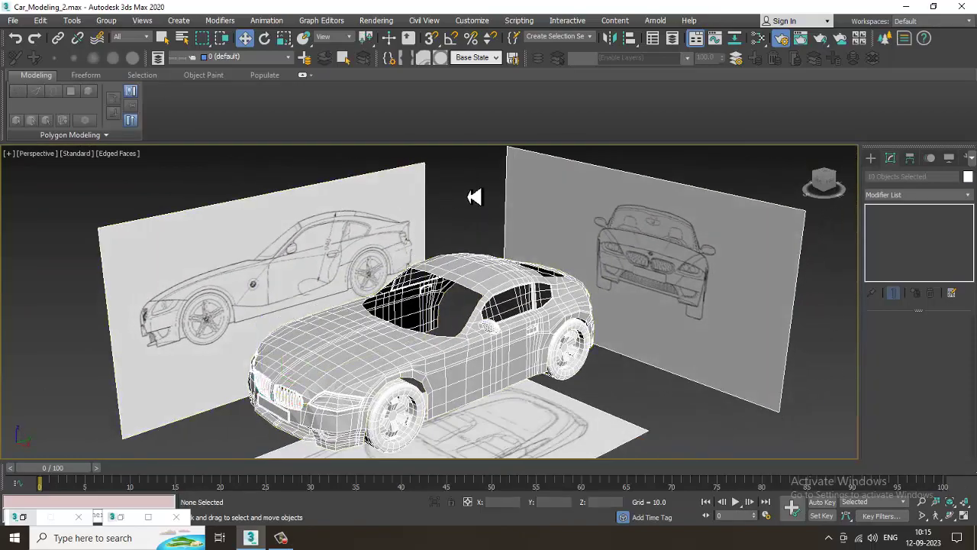
# Mirror the front and rear wheels across X as copies and move them to the opposite side of the car.
pyautogui.keyDown('alt'); pyautogui.moveTo(475, 197); pyautogui.dragTo(530, 379, button='middle'); pyautogui.keyUp('alt')
pyautogui.click(644, 207)
pyautogui.keyDown('ctrl'); pyautogui.click(325, 269); pyautogui.keyUp('ctrl')
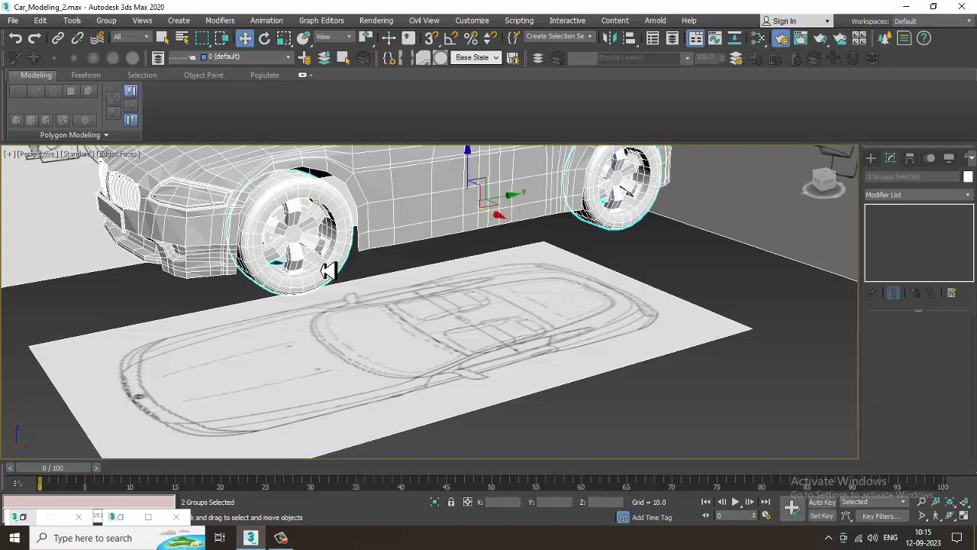
pyautogui.scroll(-4, 329, 270)
pyautogui.keyDown('alt'); pyautogui.moveTo(427, 279); pyautogui.dragTo(496, 366, button='middle'); pyautogui.keyUp('alt')
pyautogui.keyDown('alt'); pyautogui.moveTo(496, 367); pyautogui.dragTo(551, 345, button='middle'); pyautogui.keyUp('alt')
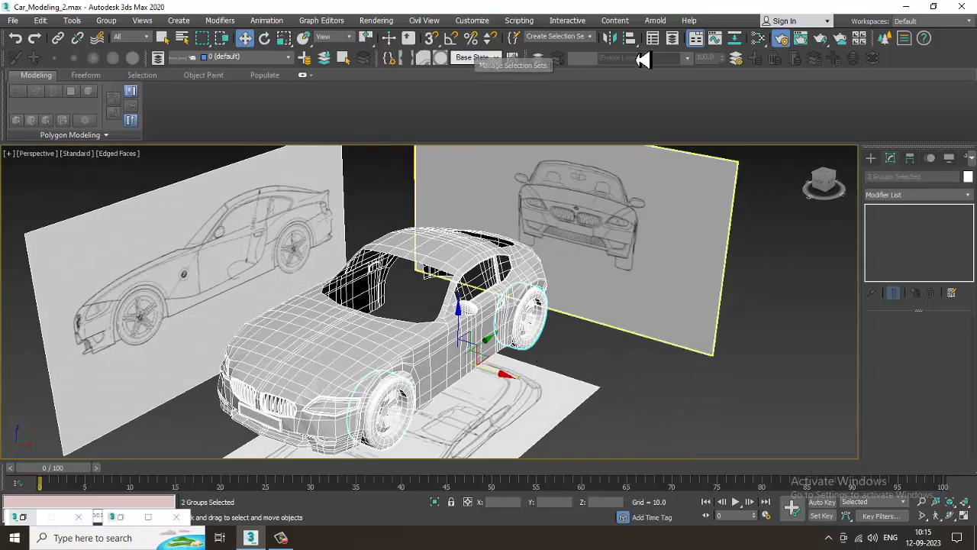
pyautogui.click(617, 43)
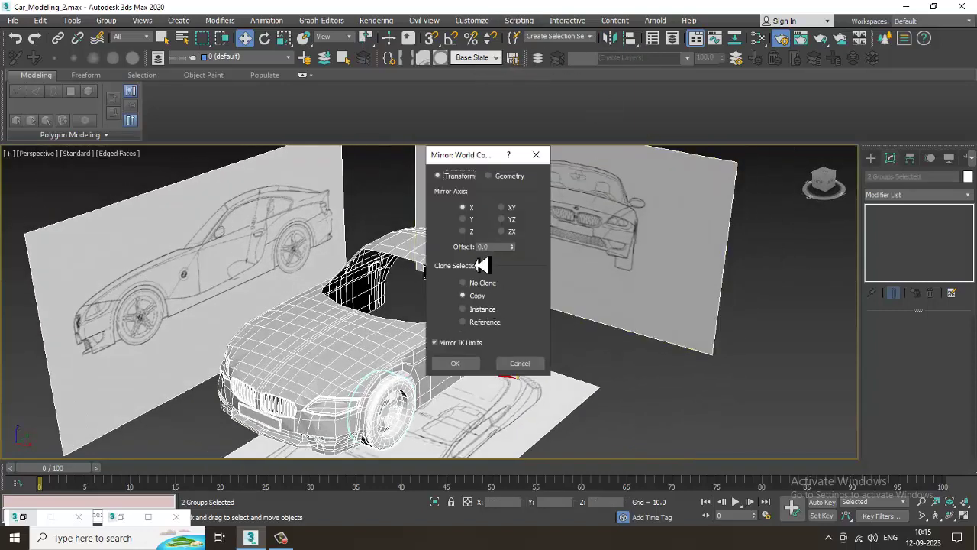
pyautogui.click(455, 363)
pyautogui.keyDown('alt'); pyautogui.moveTo(432, 386); pyautogui.dragTo(527, 328, button='middle'); pyautogui.keyUp('alt')
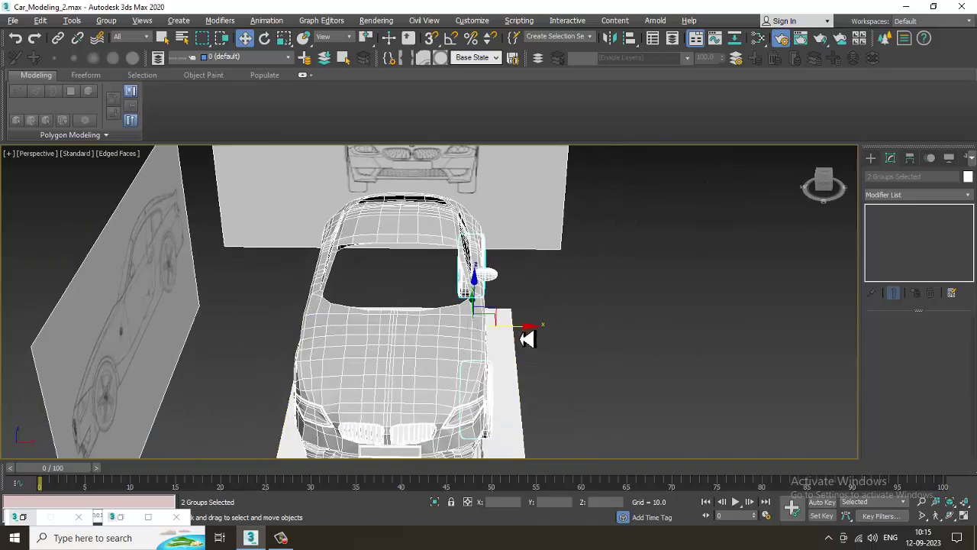
pyautogui.keyDown('alt'); pyautogui.moveTo(382, 330); pyautogui.dragTo(353, 322, button='middle'); pyautogui.keyUp('alt')
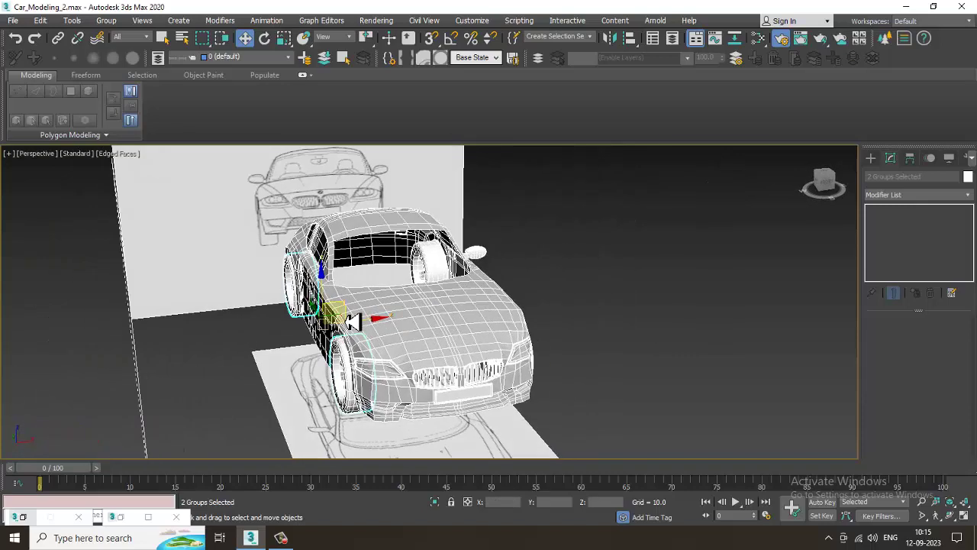
# Check the mirrored wheels' placement against the car body in the Front view and return to the Perspective view.
pyautogui.click(456, 340)
pyautogui.hotkey('alt', 'w')
pyautogui.scroll(-3, 240, 410)
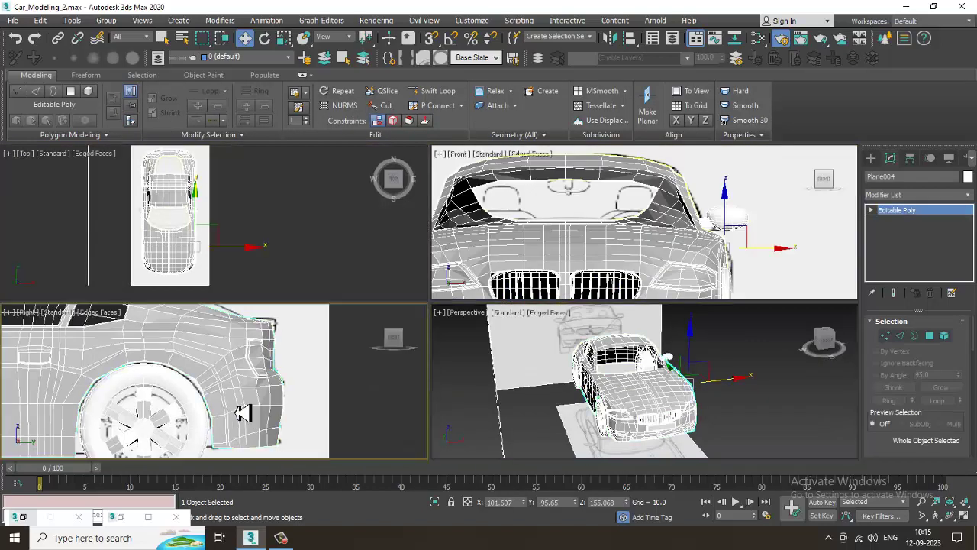
pyautogui.scroll(-4, 591, 262)
pyautogui.hotkey('alt', 'w')
pyautogui.moveTo(557, 290); pyautogui.dragTo(686, 274, button='middle')
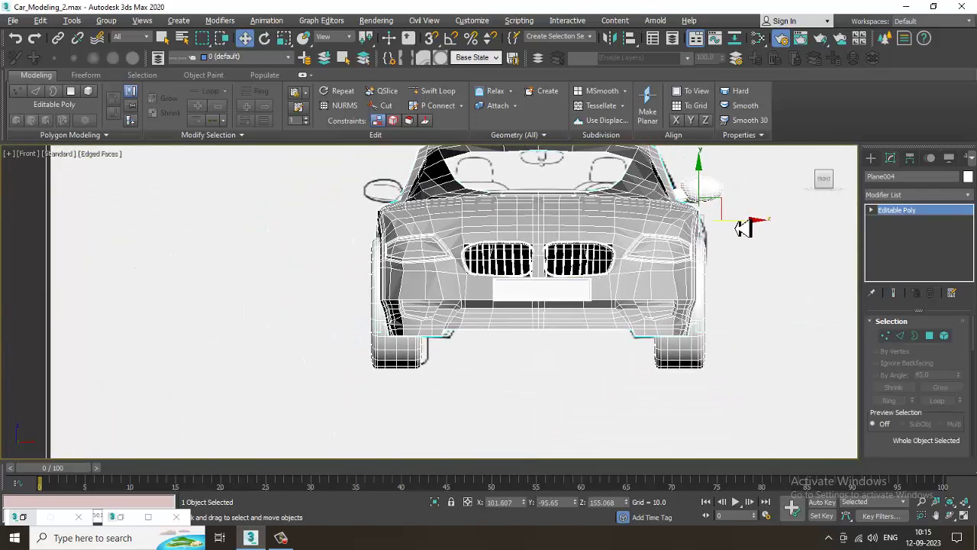
pyautogui.hotkey('alt', 'w')
pyautogui.hotkey('alt', 'w')
pyautogui.keyDown('alt'); pyautogui.moveTo(661, 427); pyautogui.dragTo(535, 412, button='middle'); pyautogui.keyUp('alt')
pyautogui.click(571, 424)
# Give all objects in the scene the same dark object color and clear the selection.
pyautogui.scroll(4, 400, 349)
pyautogui.moveTo(400, 349); pyautogui.dragTo(488, 352, button='middle')
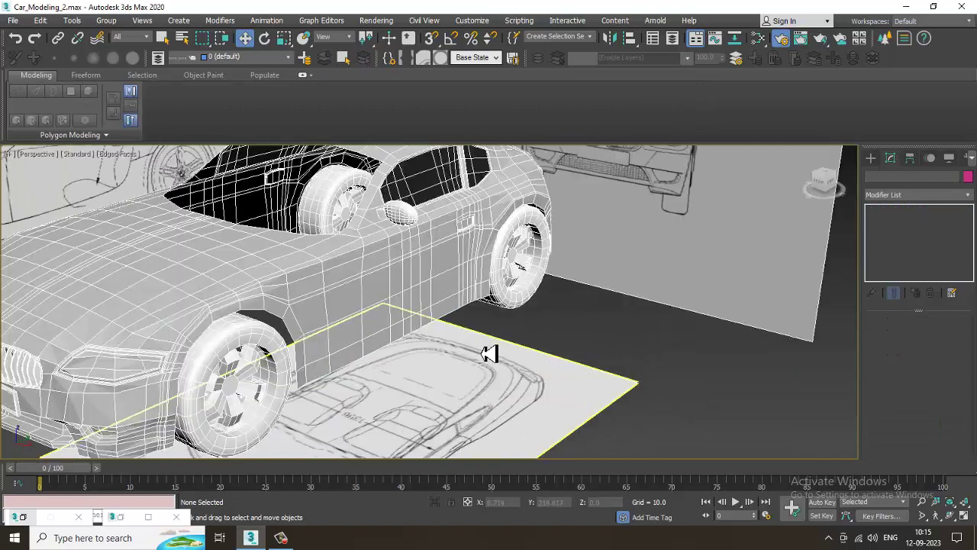
pyautogui.keyDown('alt'); pyautogui.moveTo(390, 292); pyautogui.dragTo(405, 297, button='middle'); pyautogui.keyUp('alt')
pyautogui.hotkey('ctrl', 'a')
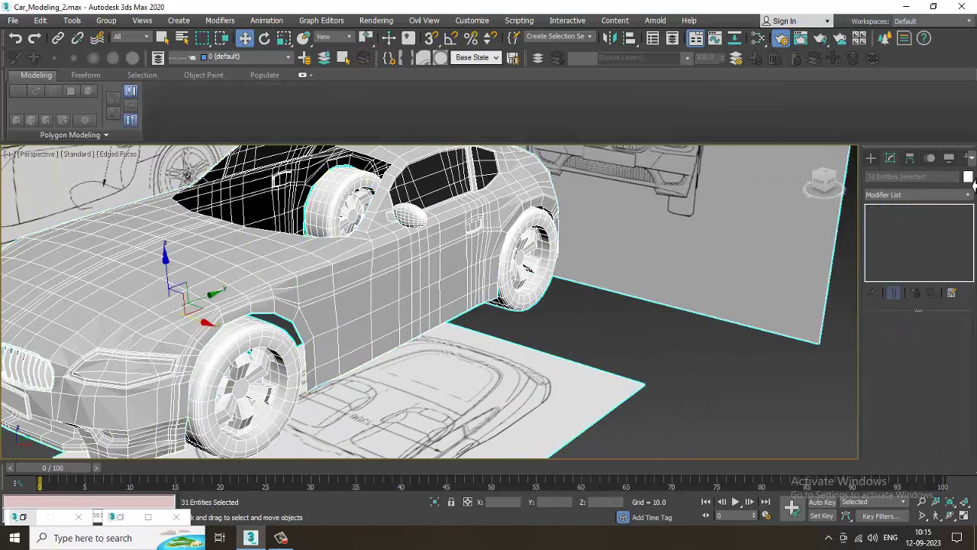
pyautogui.click(968, 177)
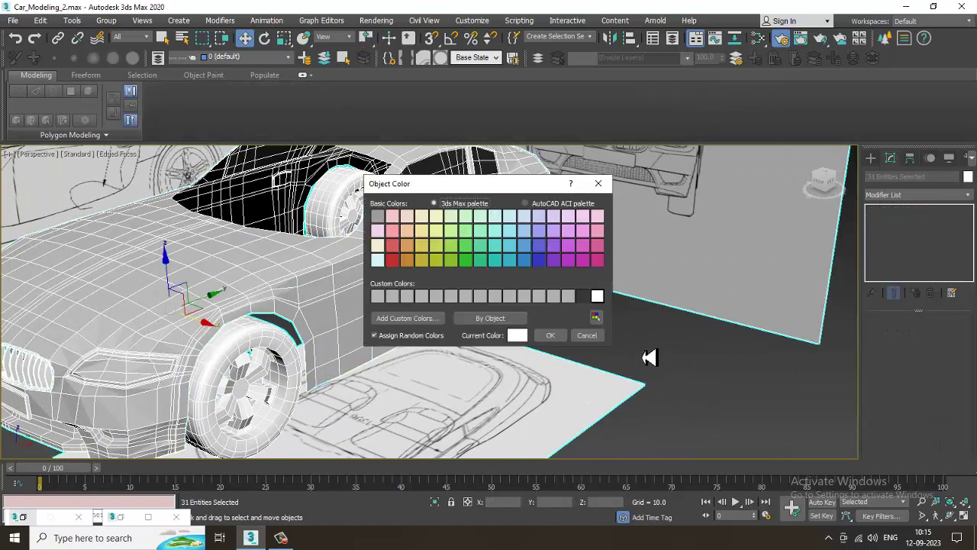
pyautogui.click(555, 338)
pyautogui.click(794, 415)
# Enable NURMS smoothing on the car body and clear the selection.
pyautogui.keyDown('alt'); pyautogui.moveTo(794, 415); pyautogui.dragTo(536, 350, button='middle'); pyautogui.keyUp('alt')
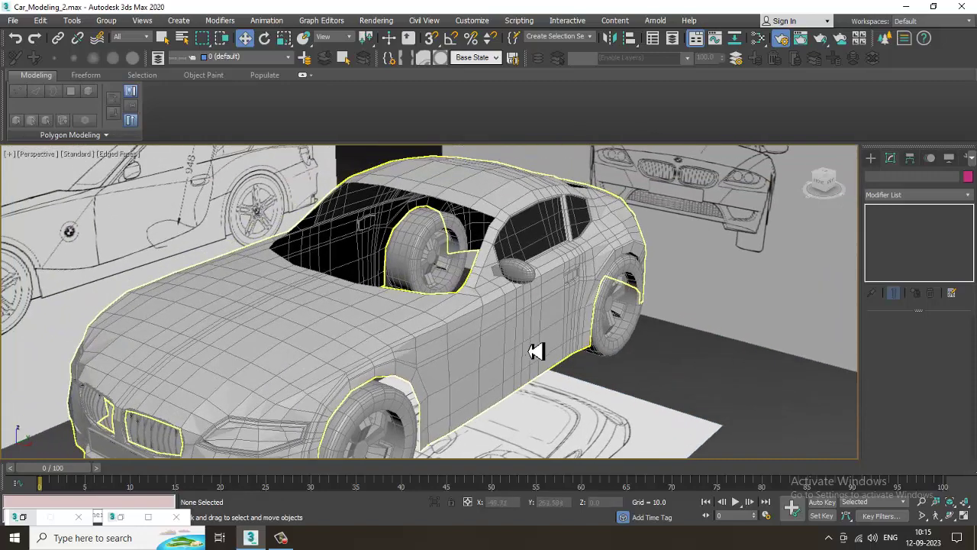
pyautogui.click(536, 350)
pyautogui.keyDown('alt'); pyautogui.moveTo(553, 358); pyautogui.dragTo(526, 334, button='middle'); pyautogui.keyUp('alt')
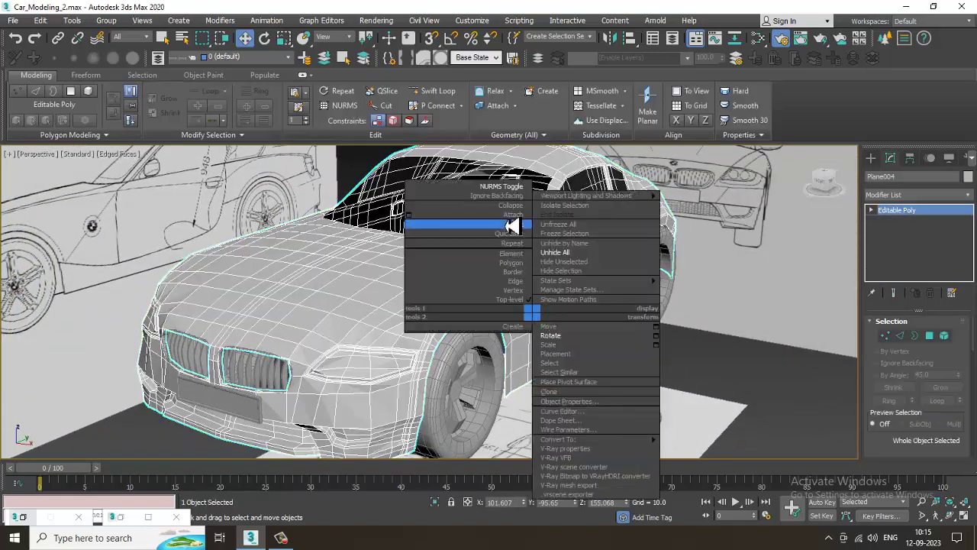
pyautogui.scroll(-3, 569, 336)
pyautogui.keyDown('alt'); pyautogui.moveTo(569, 336); pyautogui.dragTo(516, 361, button='middle'); pyautogui.keyUp('alt')
pyautogui.click(748, 362)
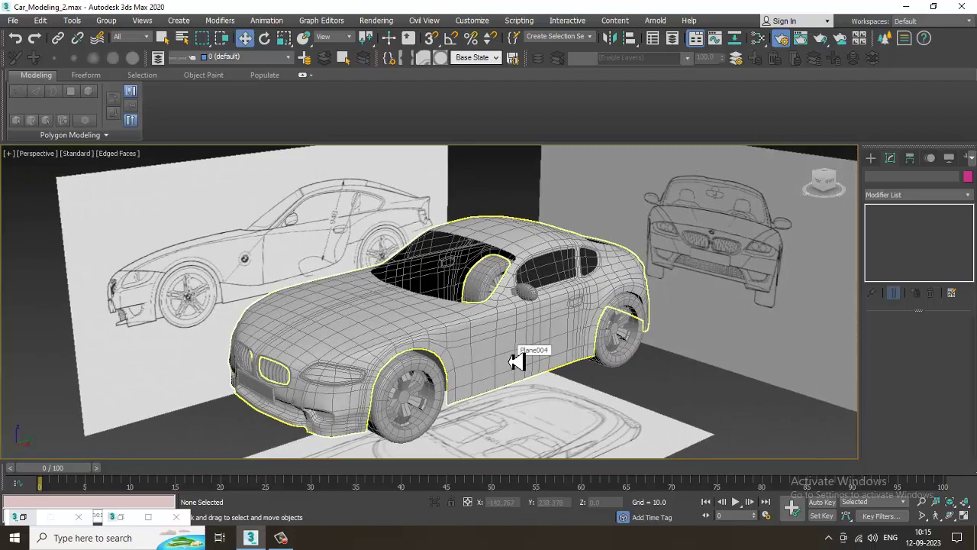
# Switch to Expert Mode, view the whole smoothed car, and select its body.
pyautogui.hotkey('ctrl', 'x')
pyautogui.scroll(4, 593, 343)
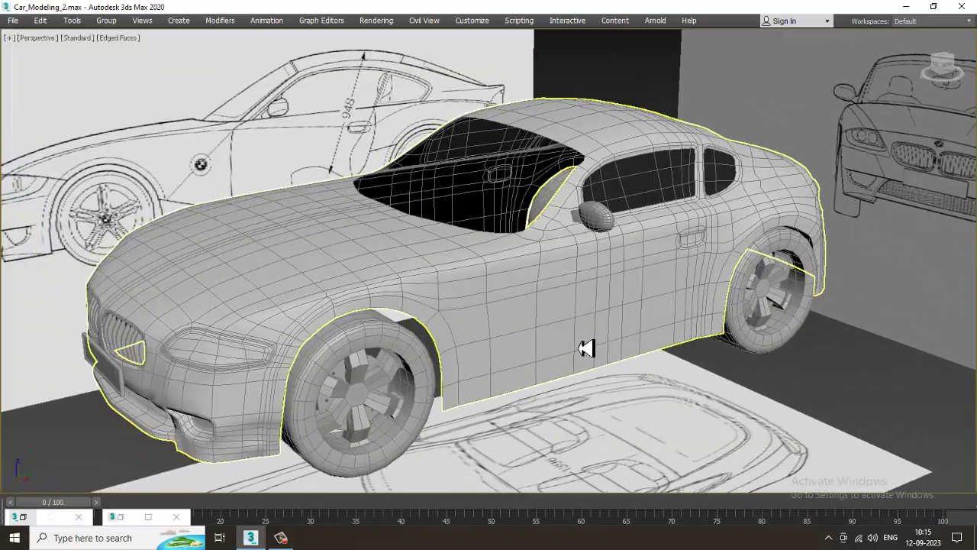
pyautogui.scroll(-4, 586, 347)
pyautogui.keyDown('alt'); pyautogui.moveTo(573, 348); pyautogui.dragTo(598, 356, button='middle'); pyautogui.keyUp('alt')
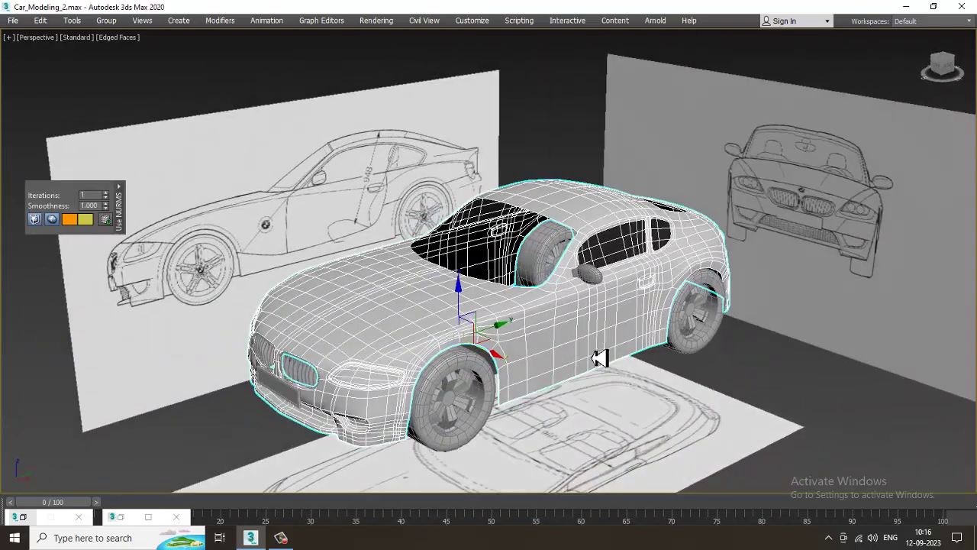